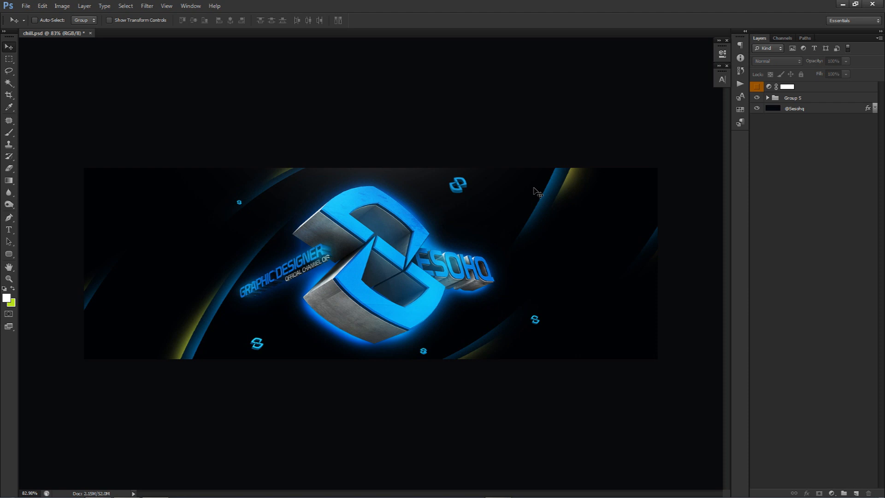
# Toggle the top adjustment layer's visibility to compare the banner with and without its colour shift.
pyautogui.click(534, 190)
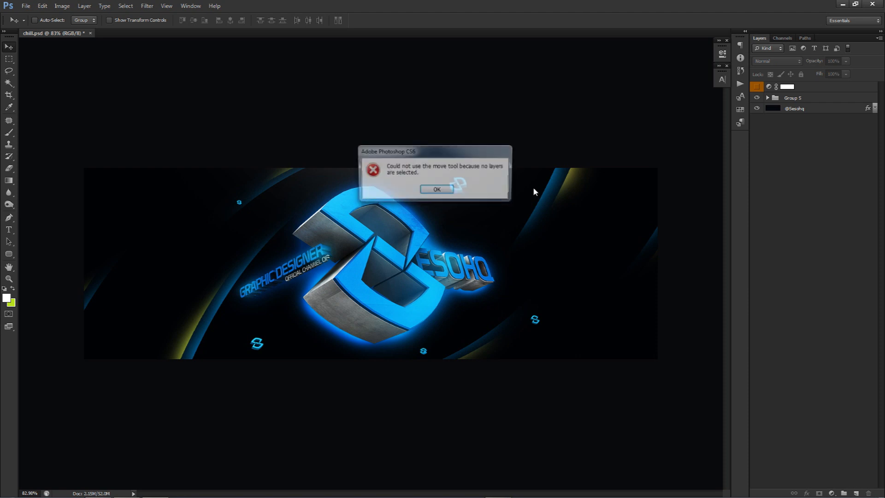
pyautogui.press('Return')
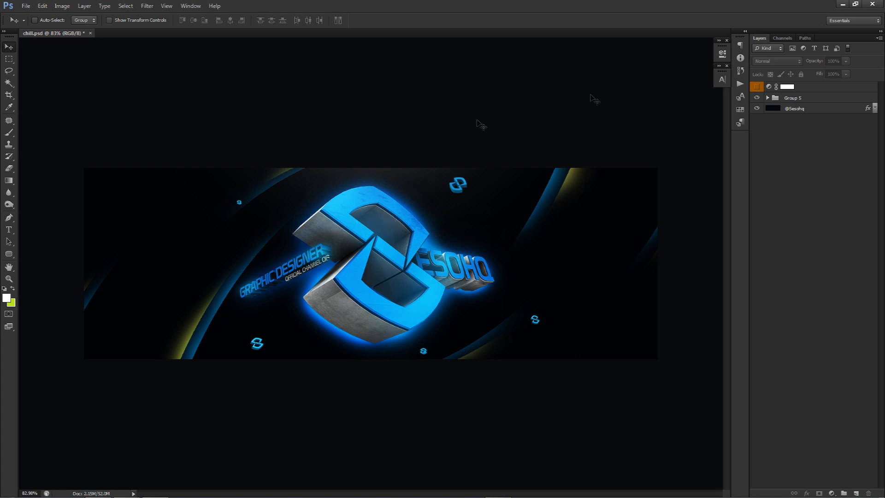
pyautogui.click(757, 87)
pyautogui.click(756, 86)
pyautogui.click(756, 86)
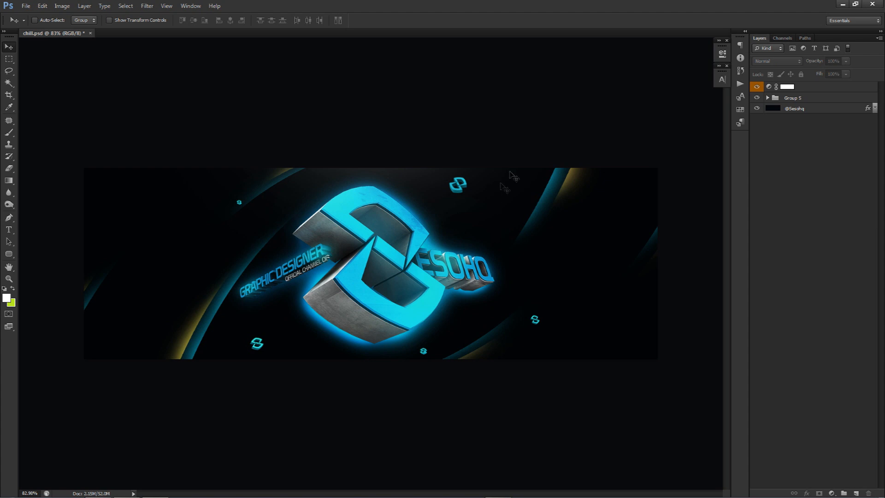
pyautogui.click(789, 88)
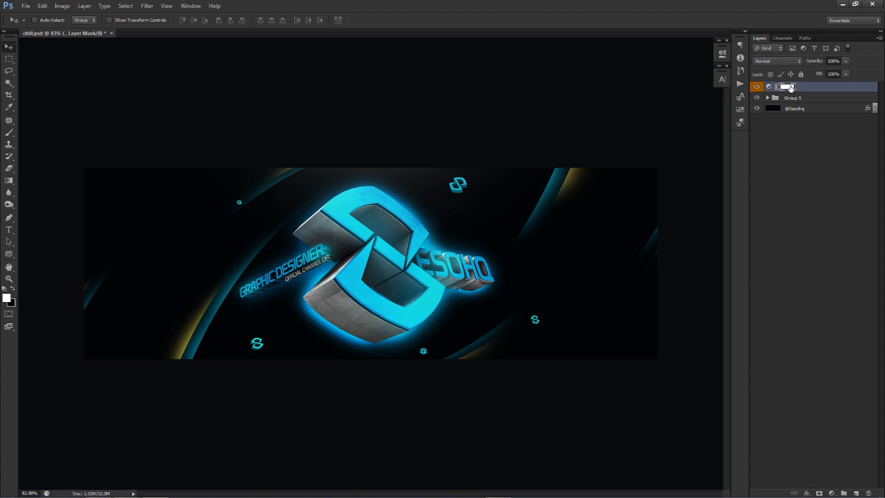
pyautogui.click(758, 87)
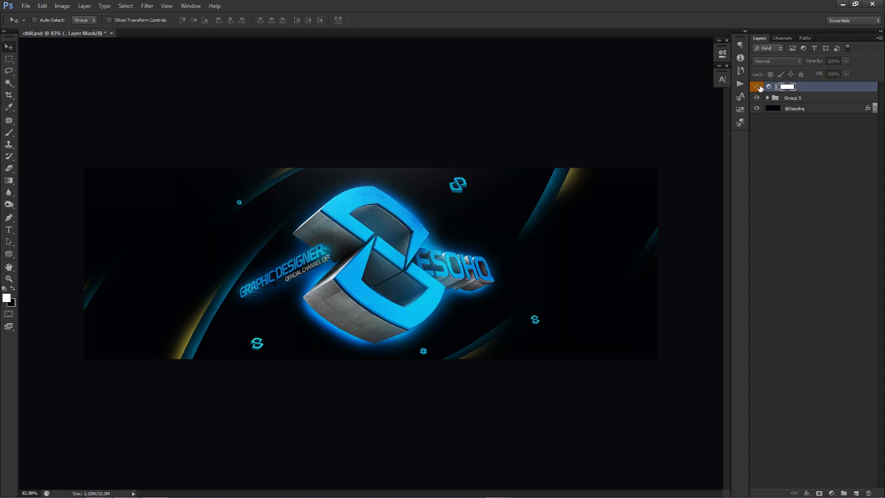
pyautogui.click(758, 87)
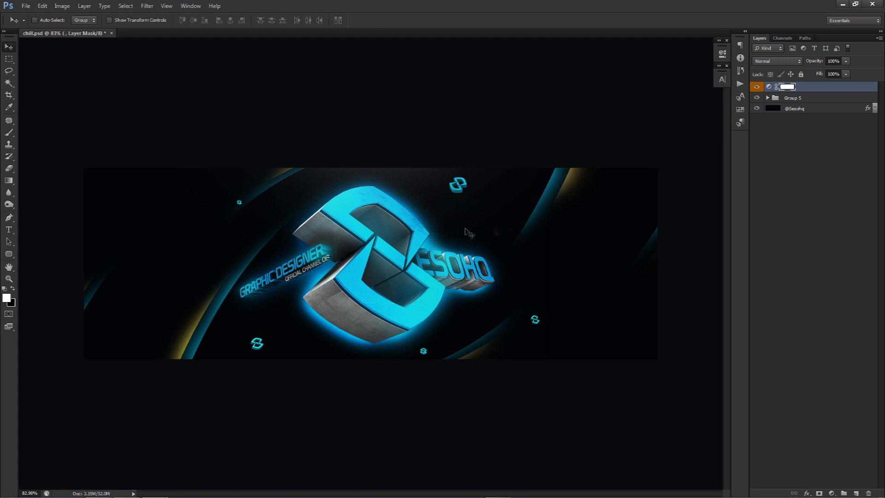
# Set the hue of the banner's Hue/Saturation adjustment to +151 and hide that adjustment layer.
pyautogui.click(768, 86)
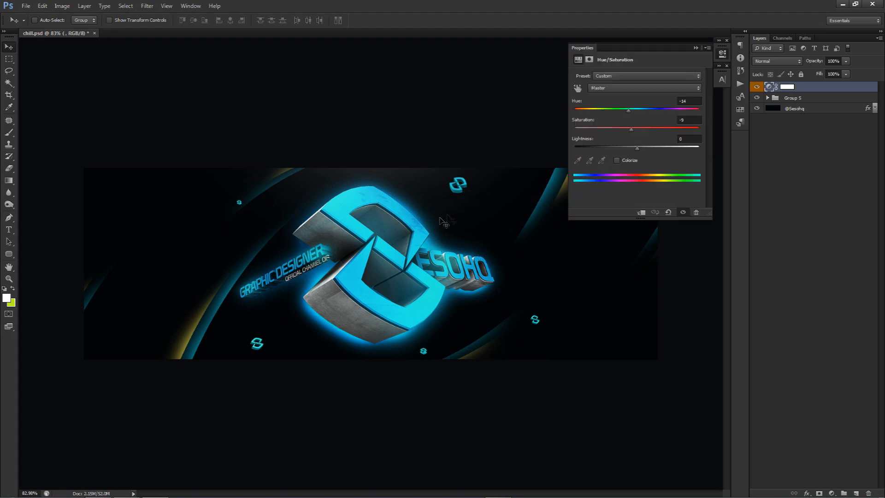
pyautogui.moveTo(662, 110); pyautogui.dragTo(692, 111)
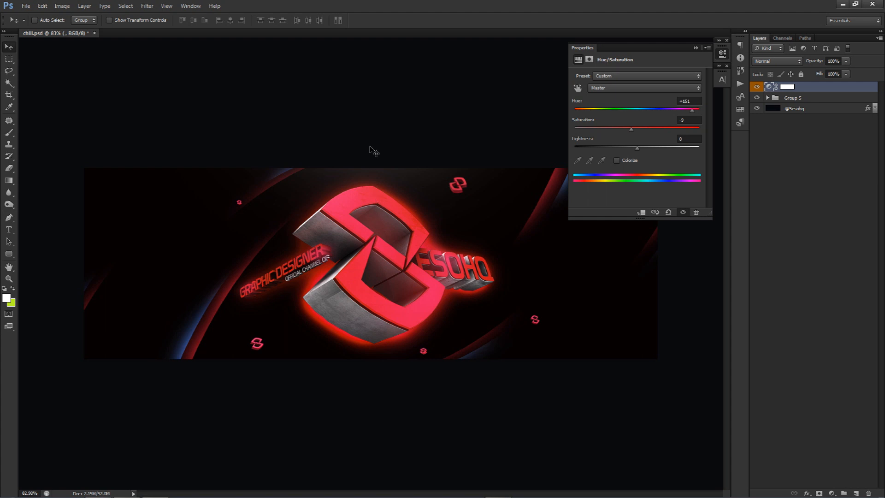
pyautogui.click(721, 53)
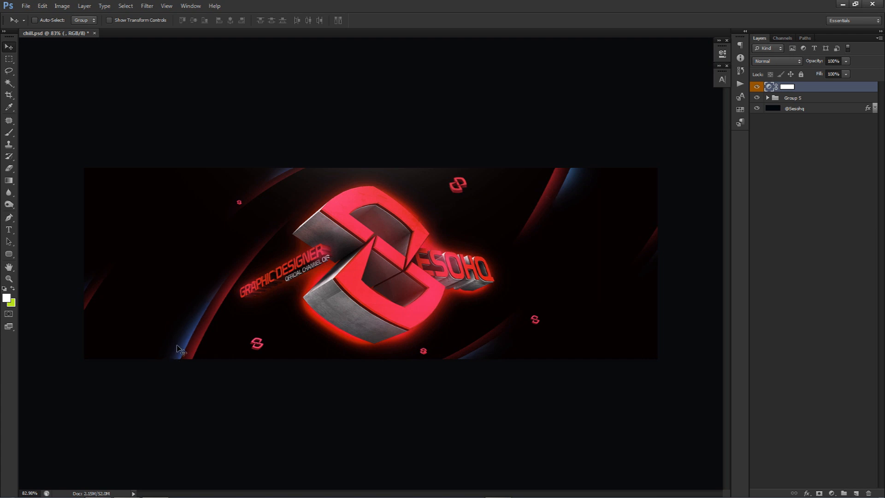
pyautogui.click(756, 87)
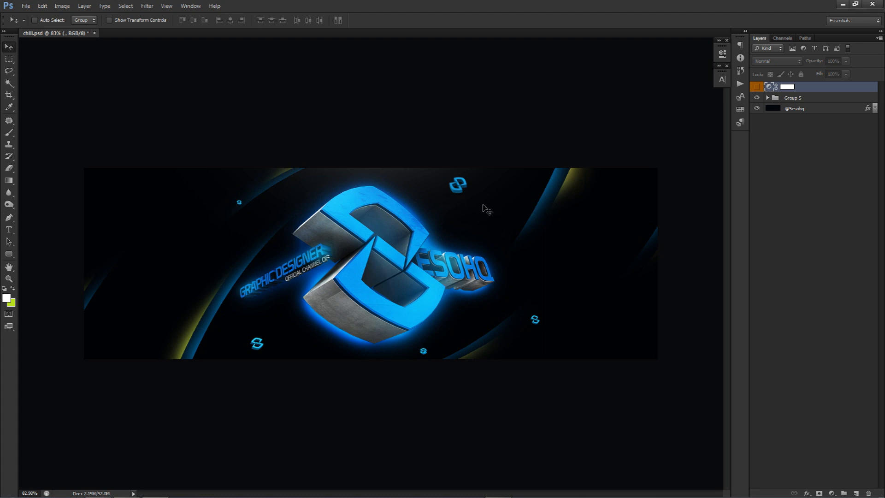
# Switch to Cinema 4D to view the flat logo splines and return to Photoshop.
pyautogui.moveTo(197, 488)
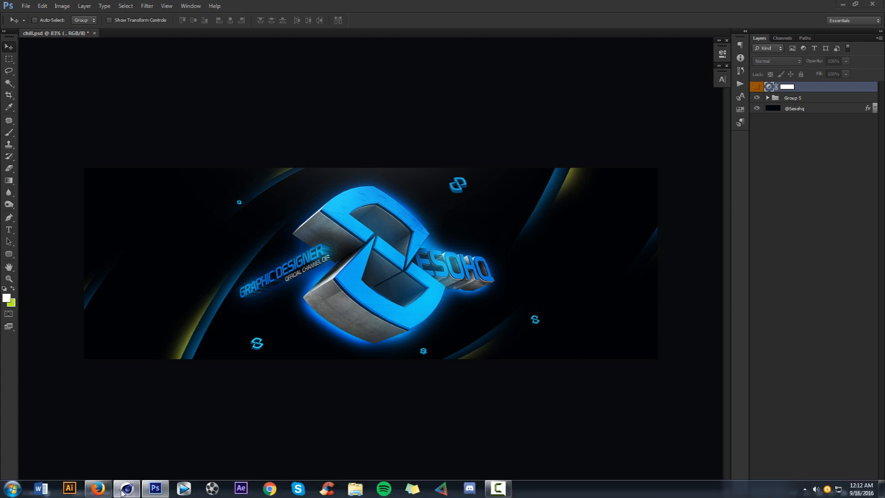
pyautogui.click(127, 489)
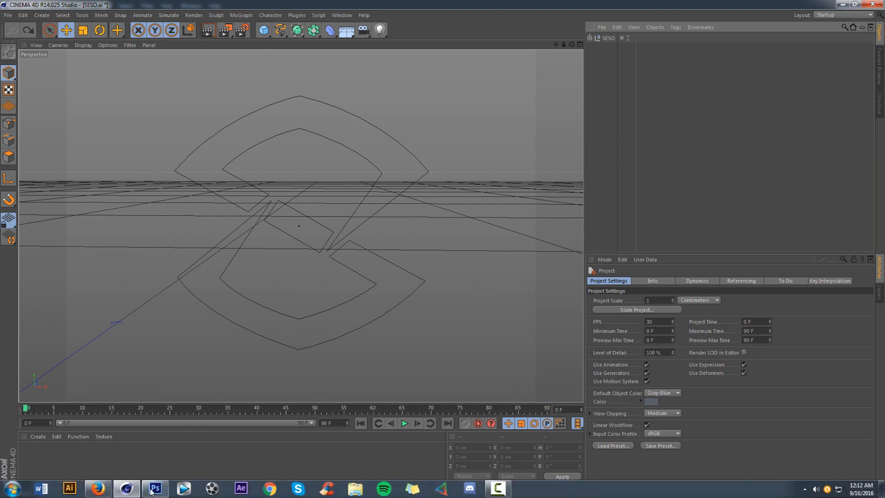
pyautogui.click(155, 488)
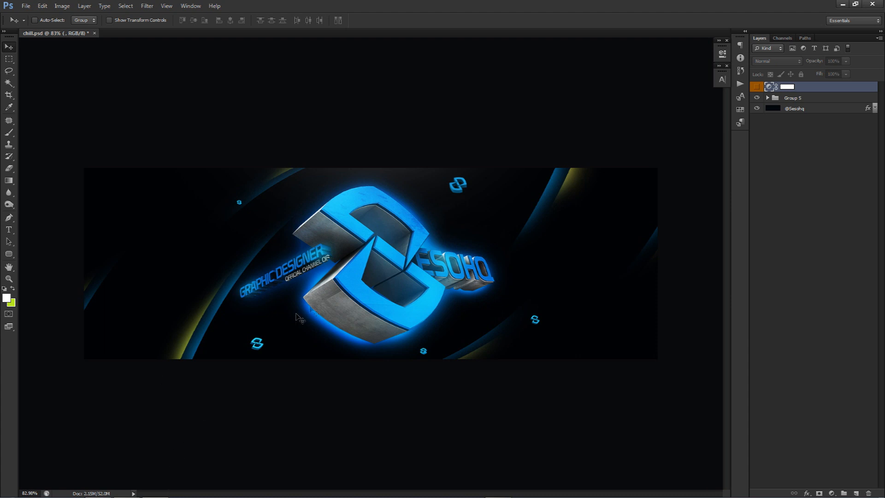
# Draw a rough closed path with straight and curved segments over the banner's central logo using the Pen tool.
pyautogui.press('p')
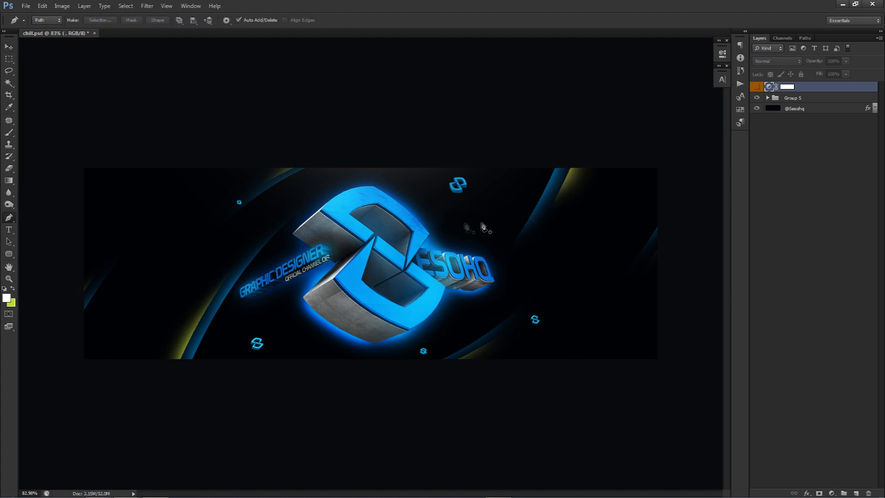
pyautogui.moveTo(178, 495)
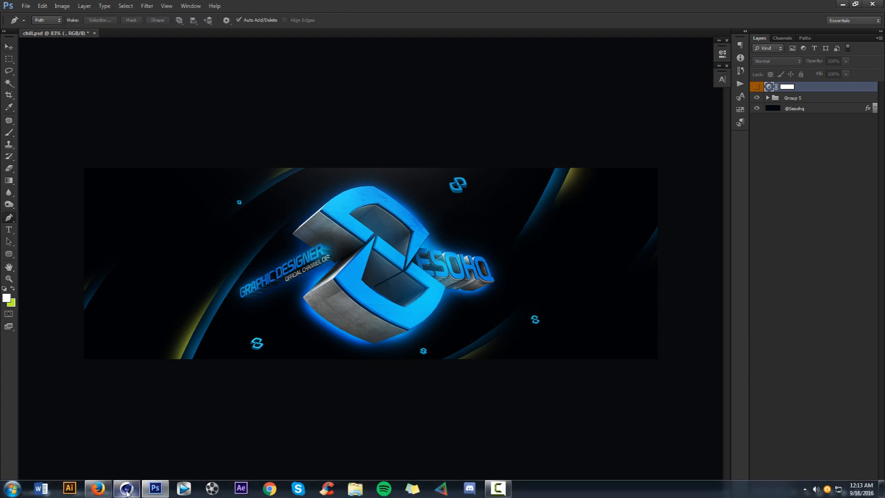
pyautogui.click(126, 492)
pyautogui.click(155, 493)
pyautogui.click(449, 252)
pyautogui.click(470, 204)
pyautogui.click(385, 215)
pyautogui.moveTo(376, 265); pyautogui.dragTo(386, 275)
pyautogui.moveTo(339, 315); pyautogui.dragTo(355, 326)
pyautogui.moveTo(379, 329); pyautogui.dragTo(434, 311)
pyautogui.moveTo(386, 269); pyautogui.dragTo(405, 263)
pyautogui.click(449, 252)
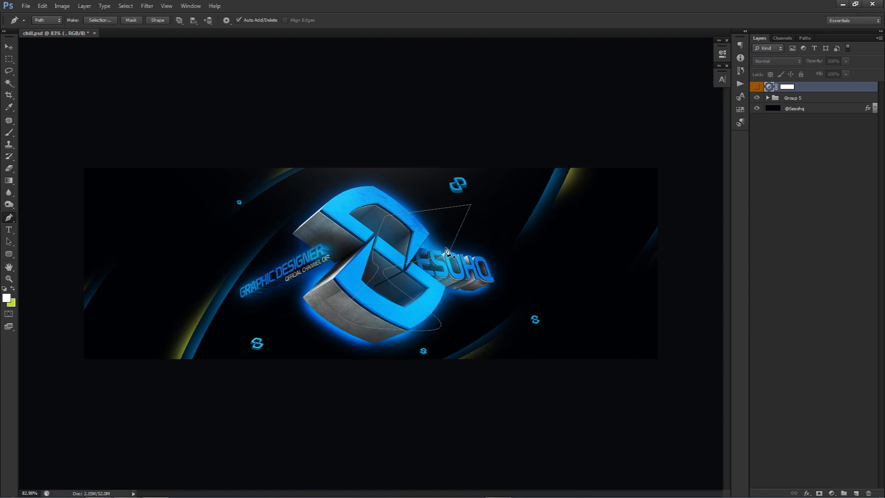
# Open the Export Paths to File dialog for Work Path and cancel the export.
pyautogui.click(42, 6)
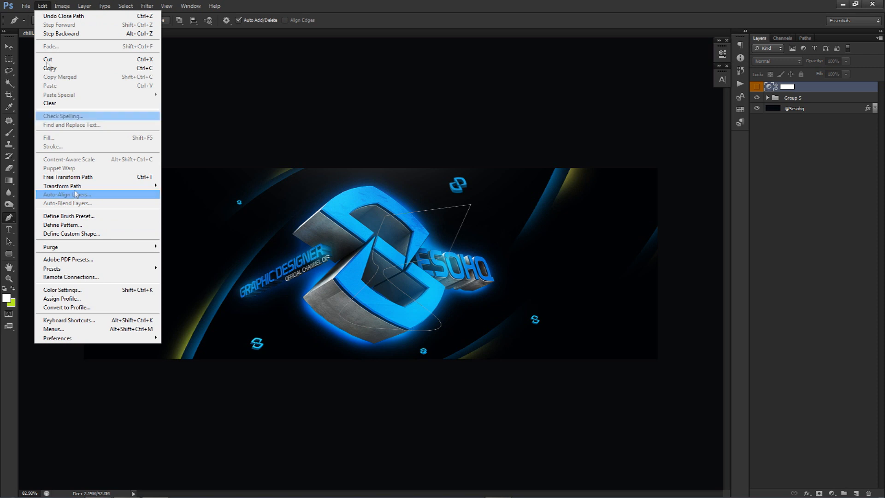
pyautogui.moveTo(25, 6)
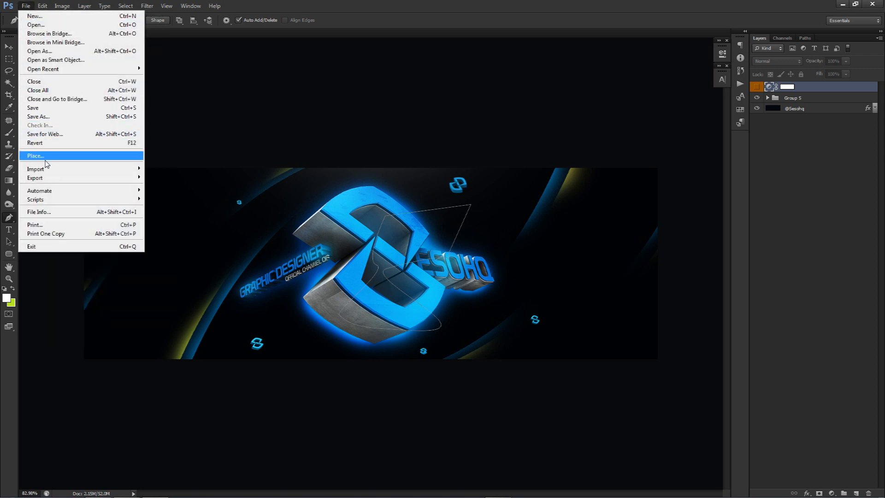
pyautogui.moveTo(57, 179)
pyautogui.click(174, 187)
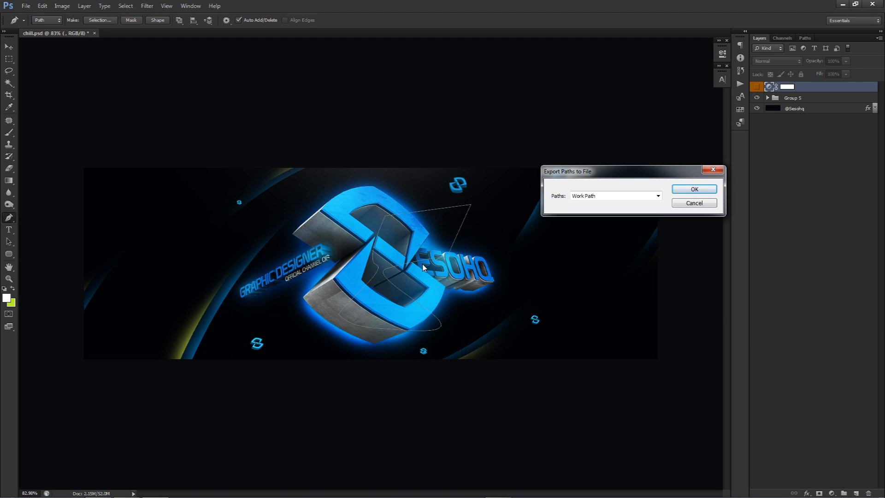
pyautogui.click(695, 203)
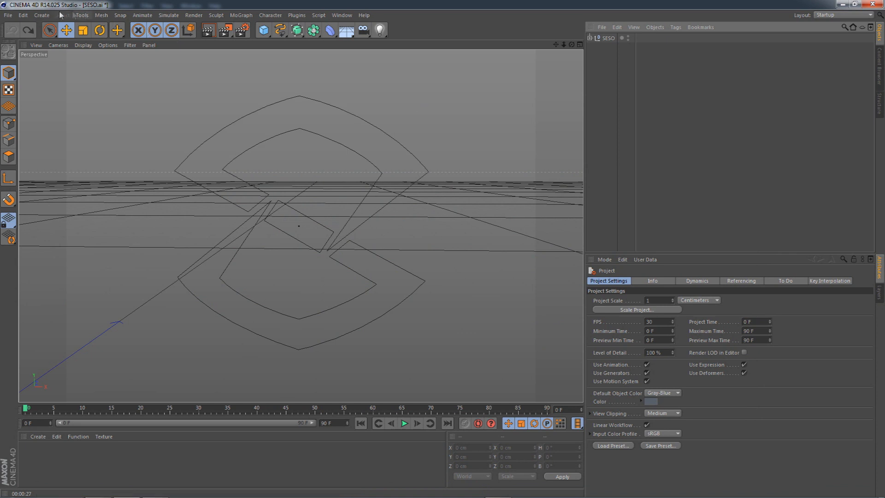
# In Cinema 4D, merge Path 1, Path 2 and Path 3 of the SESO group into one spline with Connect Objects + Delete.
pyautogui.click(10, 15)
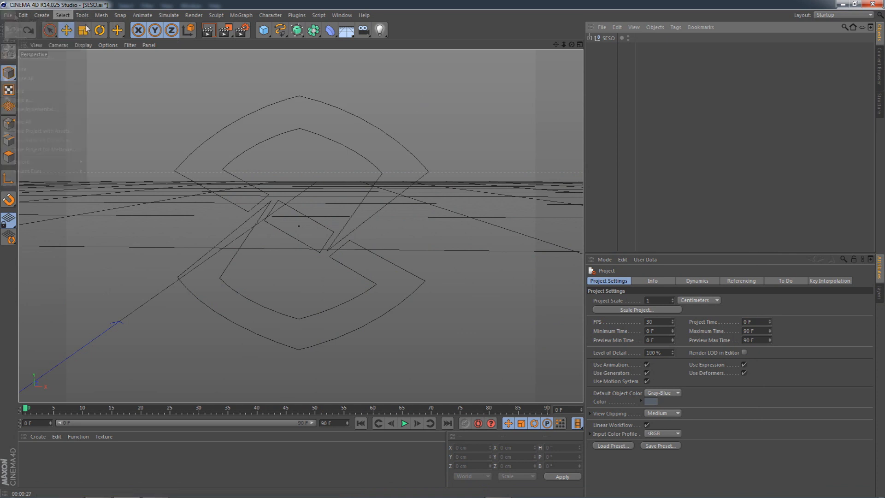
pyautogui.press('Escape')
pyautogui.click(590, 39)
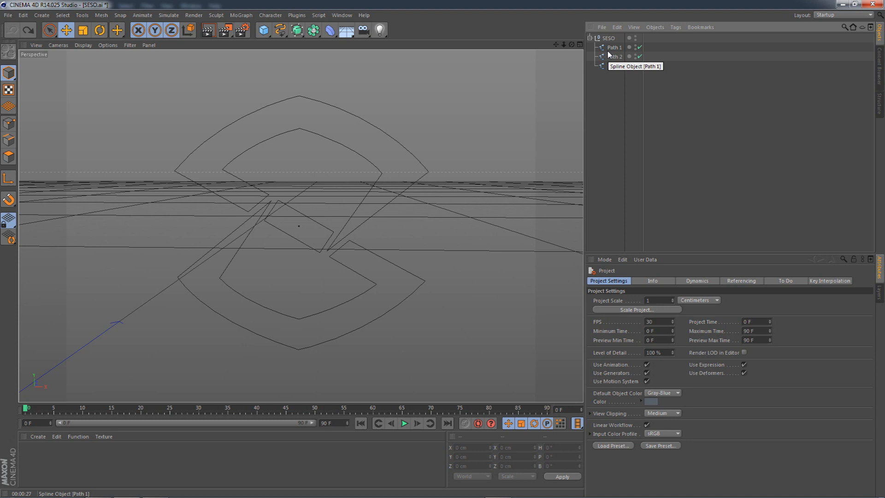
pyautogui.click(613, 48)
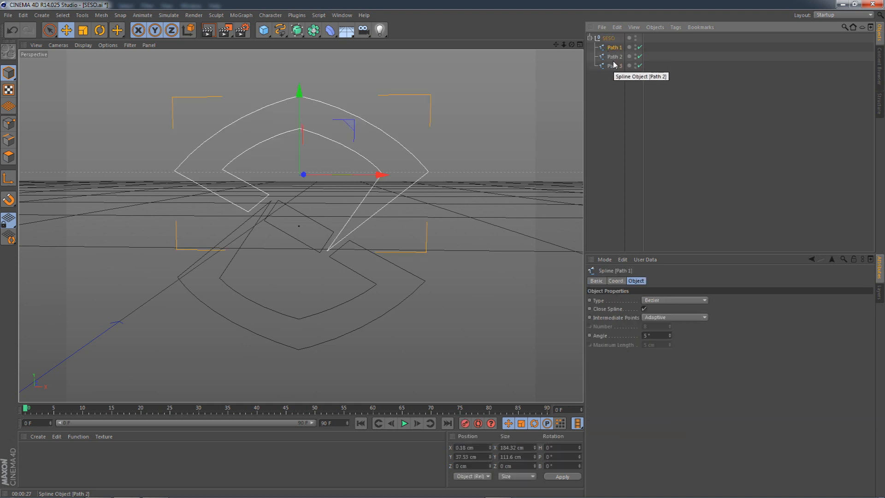
pyautogui.keyDown('shift'); pyautogui.click(614, 66); pyautogui.keyUp('shift')
pyautogui.rightClick(613, 67)
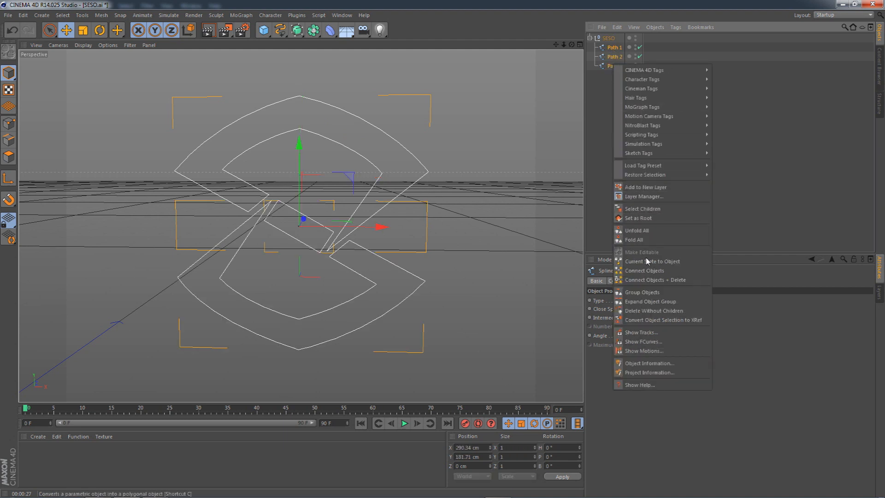
pyautogui.click(650, 280)
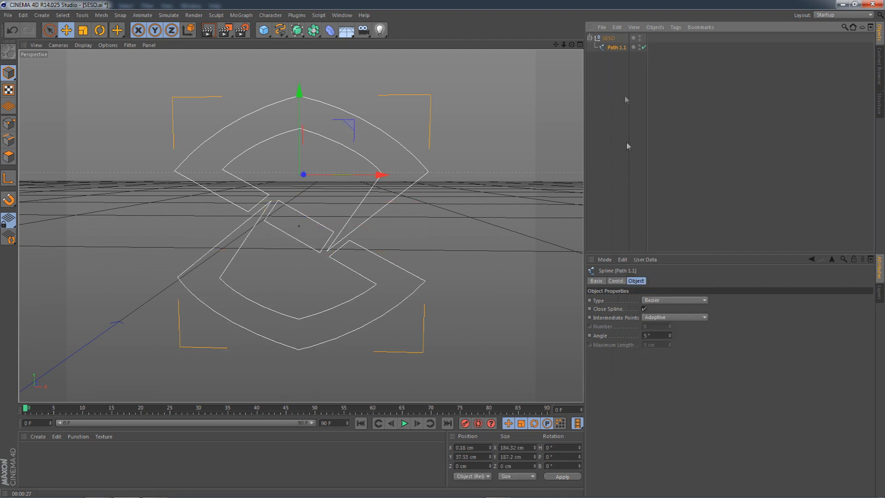
# Delete the SESO parent object, keeping only the merged spline at the root of the object hierarchy.
pyautogui.click(607, 39)
pyautogui.press('Delete')
pyautogui.click(607, 41)
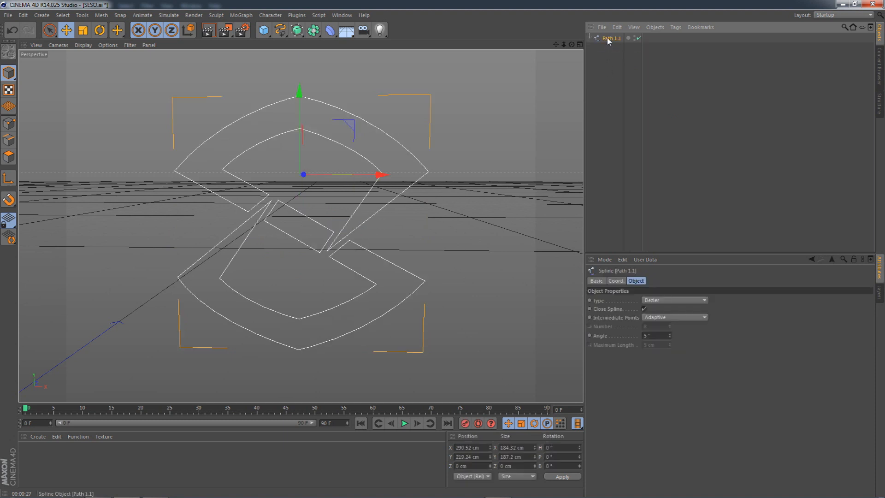
# Extrude the merged logo spline with an Extrude NURBS and set its Z movement to 55 cm.
pyautogui.click(298, 28)
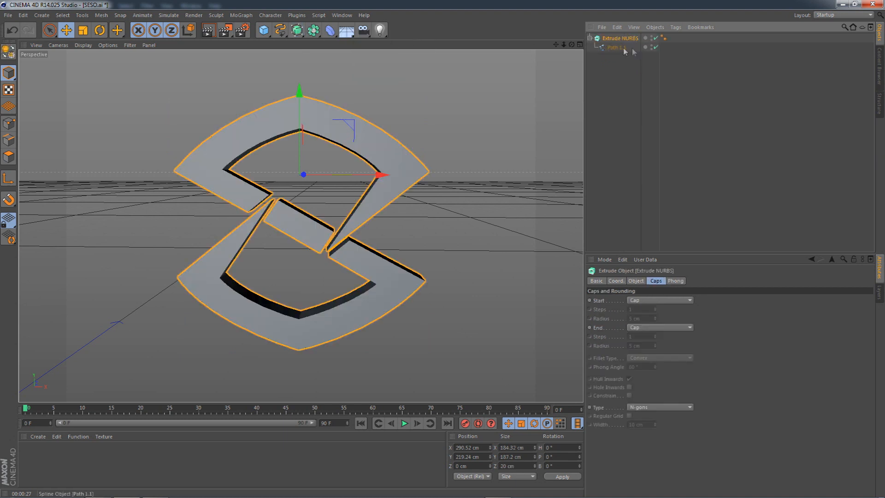
pyautogui.click(624, 49)
pyautogui.click(590, 39)
pyautogui.click(607, 39)
pyautogui.moveTo(571, 45); pyautogui.dragTo(553, 72)
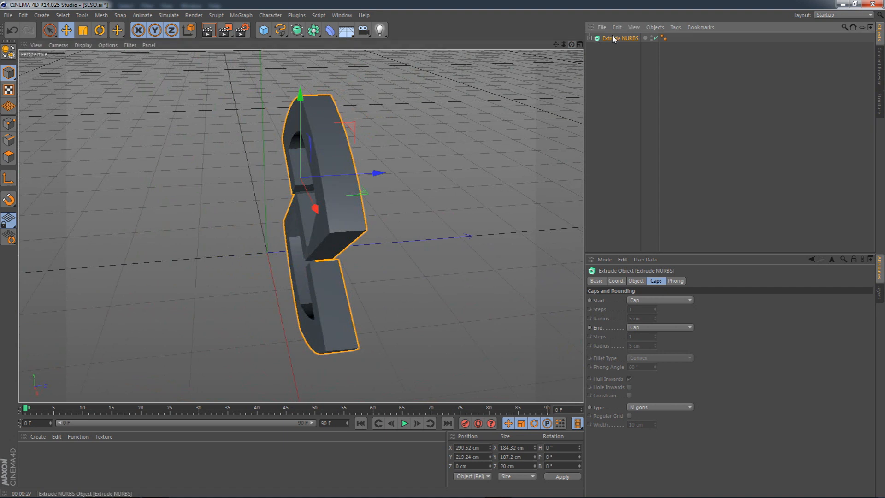
pyautogui.click(636, 280)
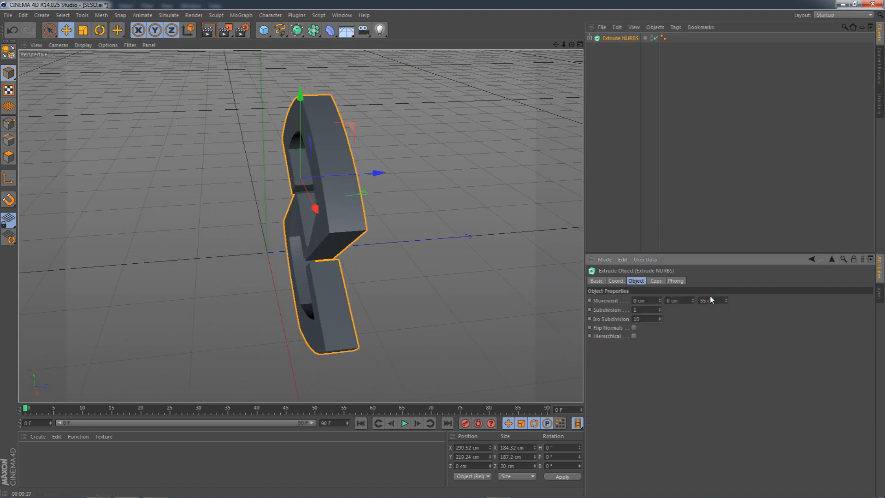
pyautogui.press('Return')
# Set the extruded logo's start and end caps to Fillet Cap with 2 steps each.
pyautogui.click(655, 281)
pyautogui.click(659, 300)
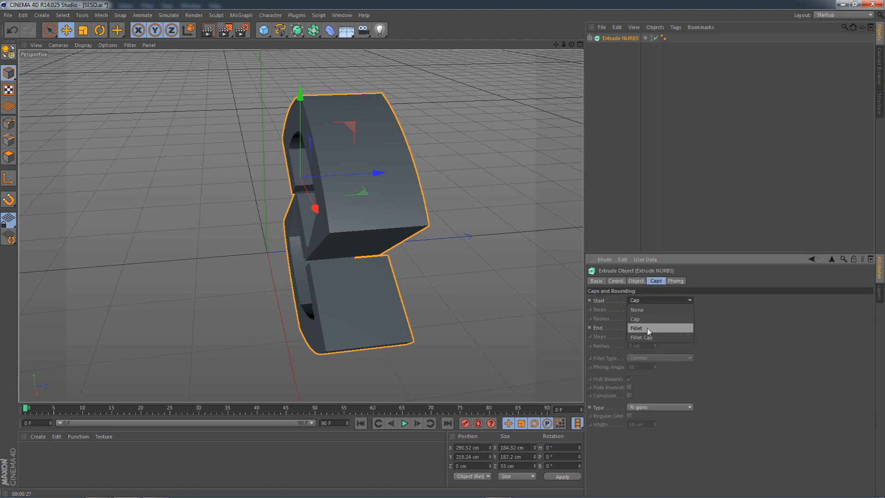
pyautogui.click(642, 336)
pyautogui.click(643, 327)
pyautogui.click(642, 364)
pyautogui.click(645, 318)
pyautogui.write('3')
pyautogui.doubleClick(636, 318)
pyautogui.write('1')
pyautogui.doubleClick(644, 336)
pyautogui.write('3')
pyautogui.doubleClick(645, 345)
pyautogui.write('1')
pyautogui.click(614, 228)
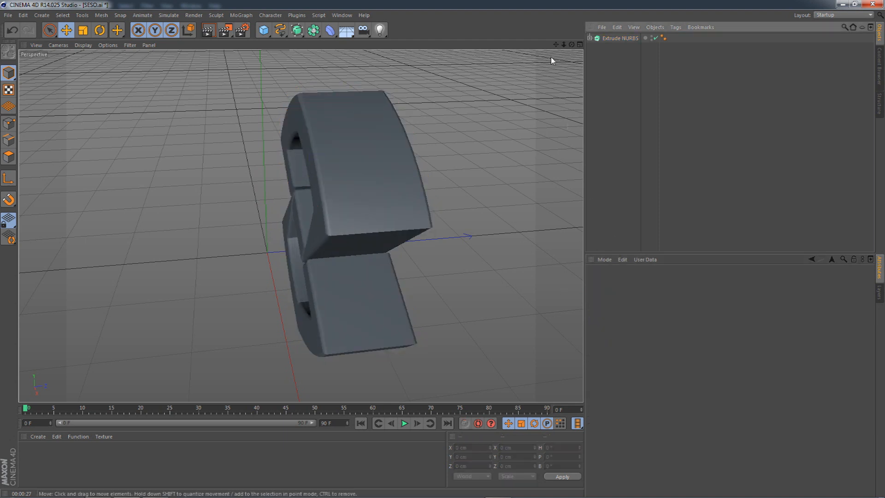
# Set the fillet radius of both the start and end caps on the extruded logo to 1.5 cm.
pyautogui.moveTo(572, 44); pyautogui.dragTo(606, 43)
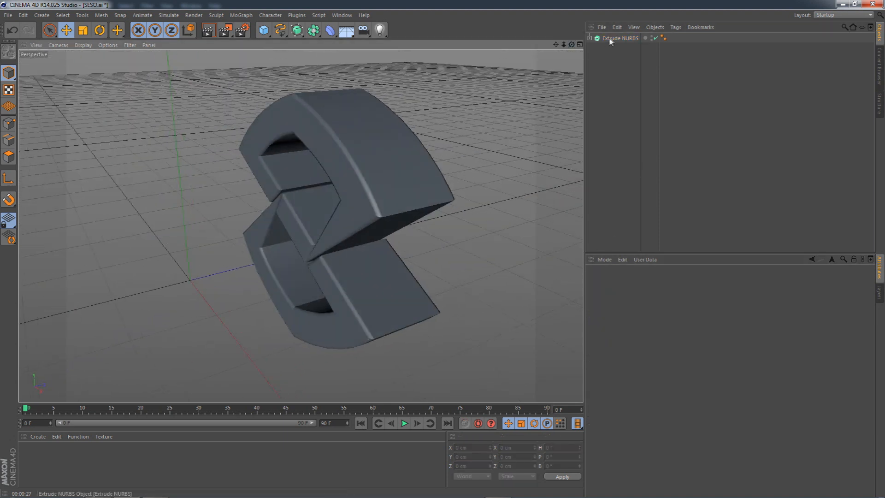
pyautogui.click(606, 40)
pyautogui.doubleClick(638, 318)
pyautogui.write('1.5')
pyautogui.press('Return')
pyautogui.doubleClick(638, 345)
pyautogui.write('1.5')
pyautogui.press('Return')
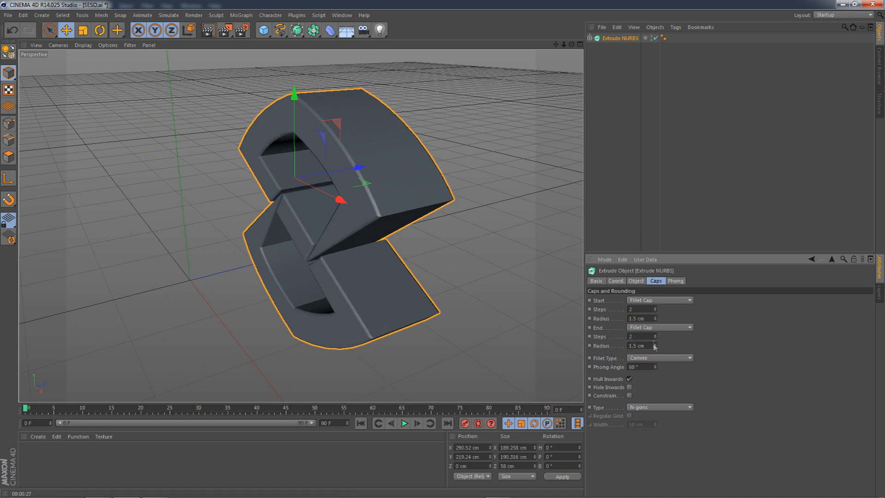
# Copy the extruded logo and switch to the open OK12.c4d scene.
pyautogui.keyDown('alt'); pyautogui.moveTo(297, 227); pyautogui.dragTo(300, 226); pyautogui.keyUp('alt')
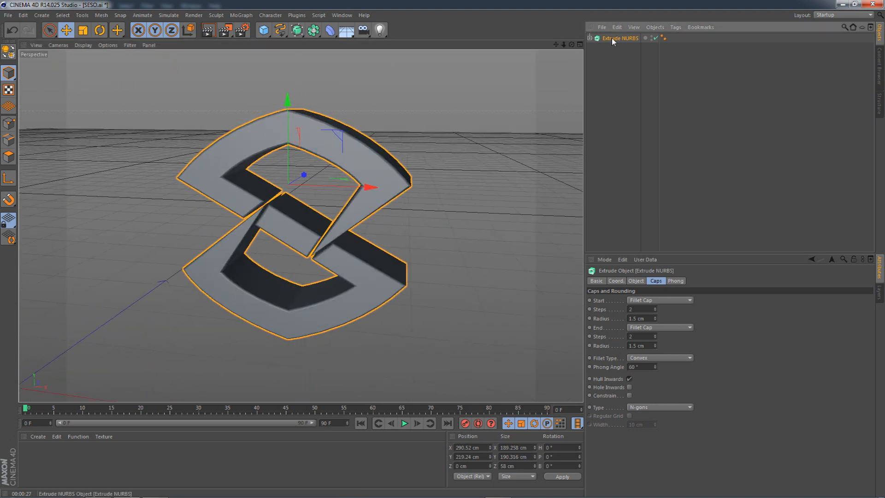
pyautogui.click(342, 16)
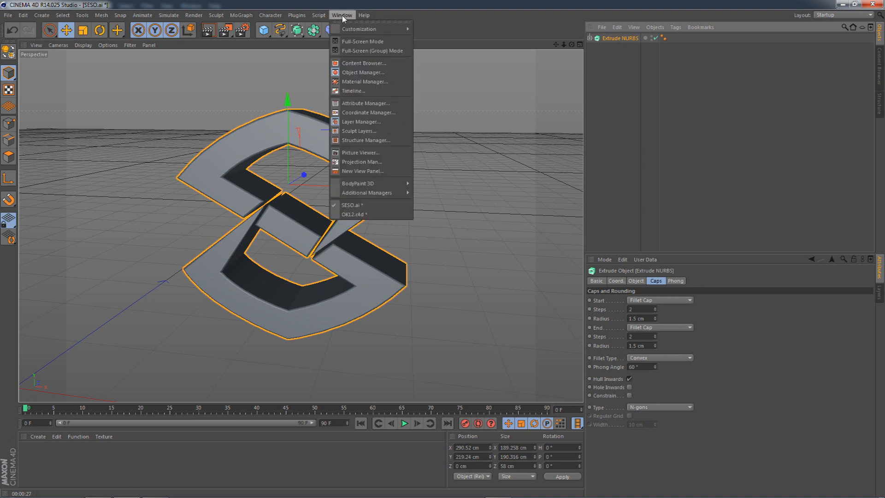
pyautogui.click(356, 214)
pyautogui.click(599, 41)
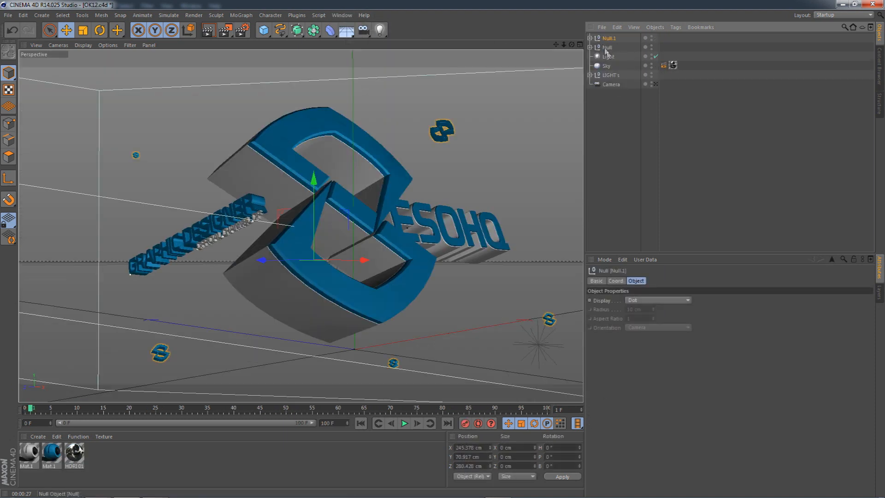
pyautogui.click(597, 145)
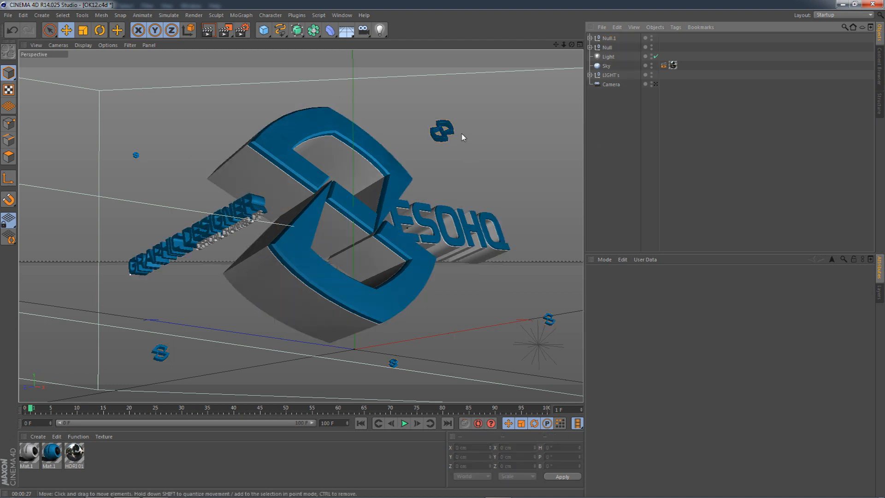
# Toggle the visibility of the small floating logos and compare the scene with the finished banner in Photoshop.
pyautogui.click(651, 37)
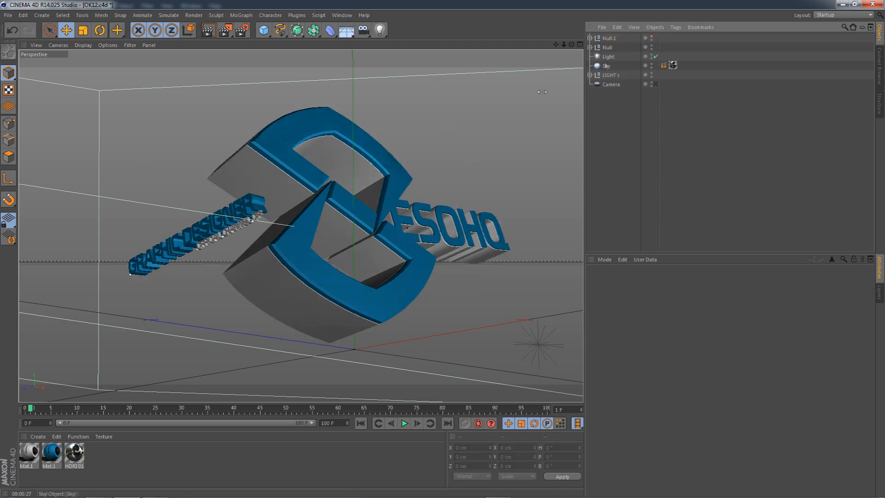
pyautogui.click(651, 38)
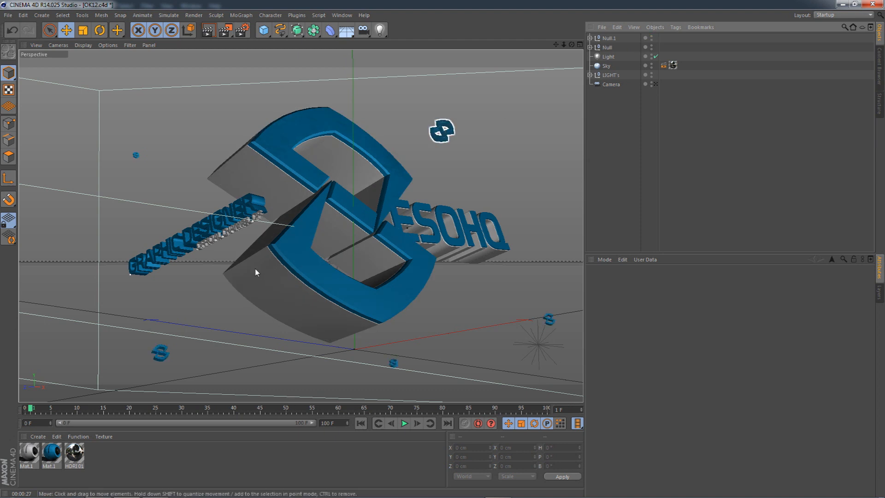
pyautogui.click(153, 488)
pyautogui.rightClick(501, 229)
pyautogui.click(509, 240)
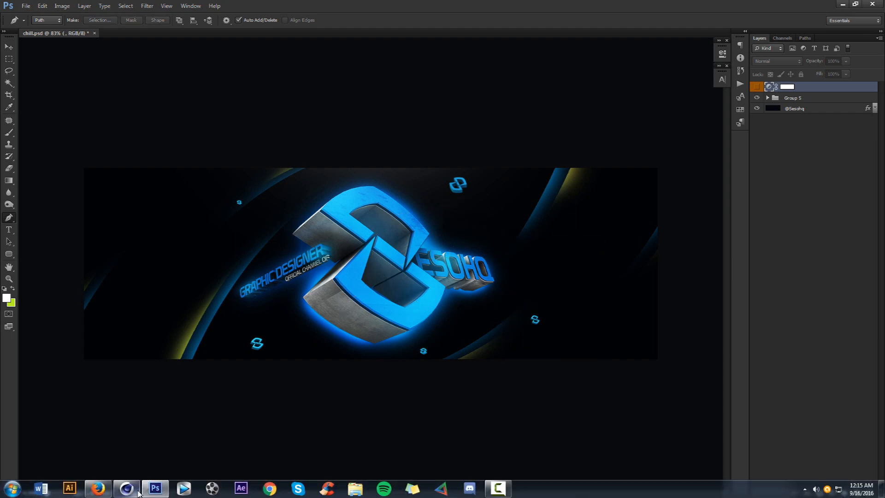
pyautogui.click(138, 490)
# Delete the old Null.1 and Null groups from the Cinema 4D scene and paste the copied extruded logo.
pyautogui.click(609, 40)
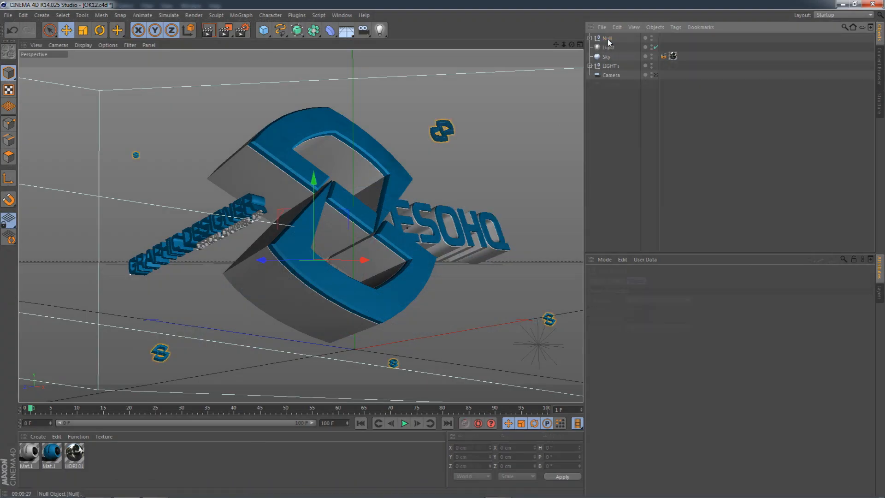
pyautogui.press('Delete')
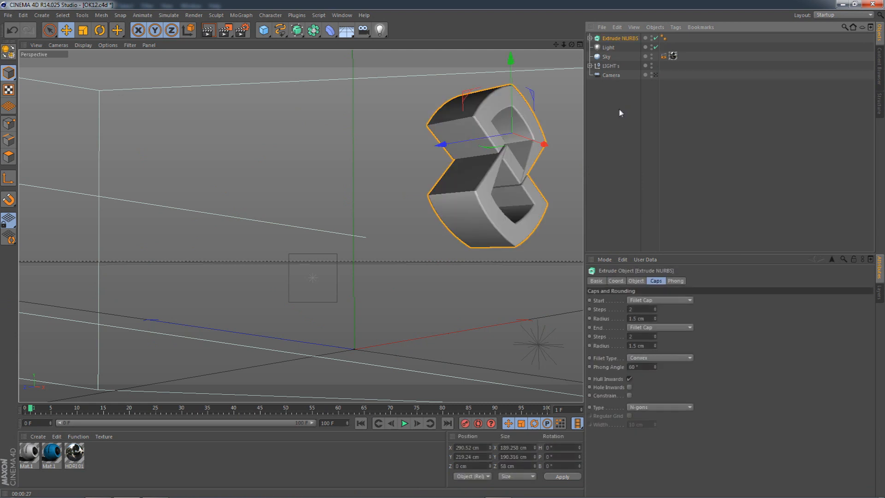
# Move the pasted logo along the X axis close to the world origin, to an X position of about 3.2 cm.
pyautogui.moveTo(571, 44); pyautogui.dragTo(559, 44)
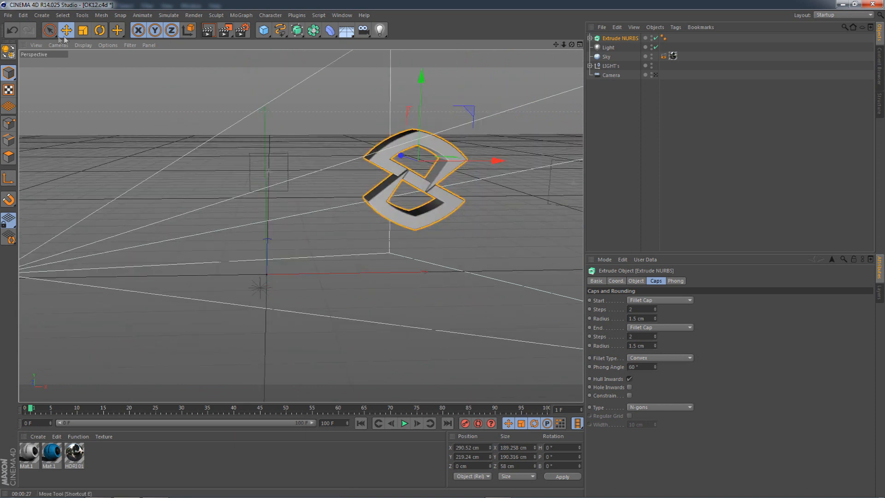
pyautogui.click(67, 30)
pyautogui.moveTo(494, 161); pyautogui.dragTo(328, 168)
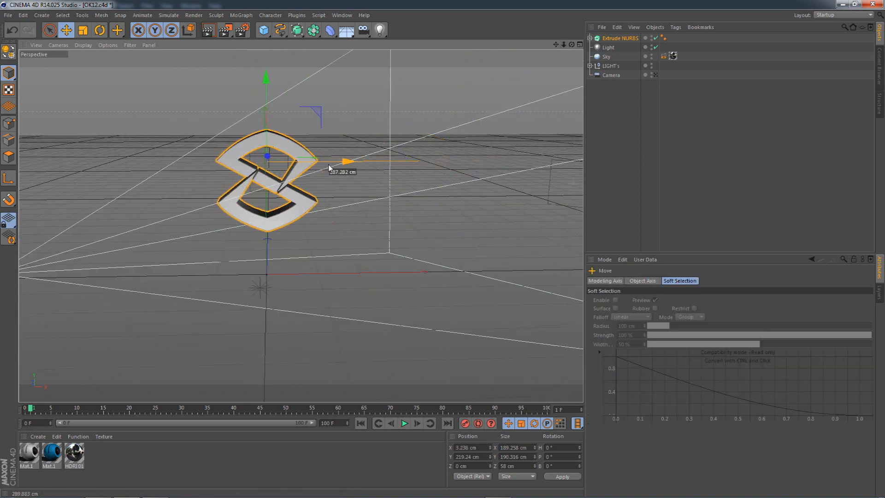
# Compare the logo with the finished banner in Photoshop and inspect the blue and light grey materials' color settings.
pyautogui.moveTo(555, 44); pyautogui.dragTo(571, 43)
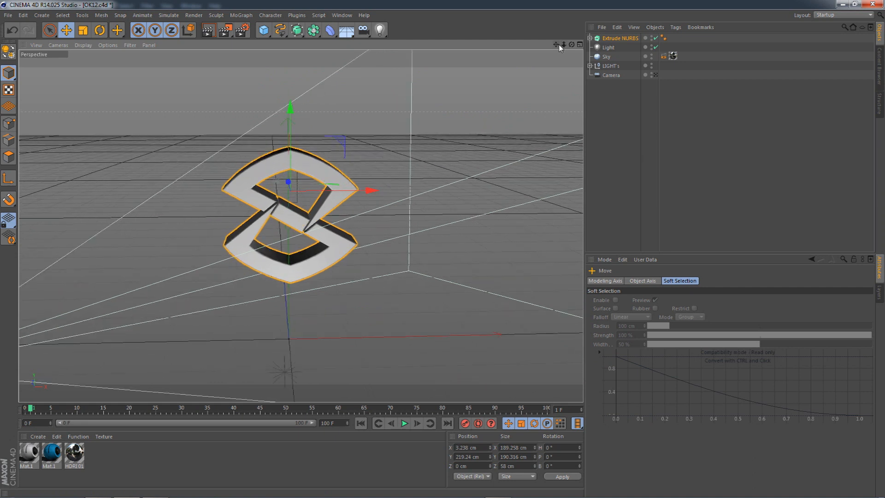
pyautogui.moveTo(563, 44); pyautogui.dragTo(575, 47)
pyautogui.click(145, 489)
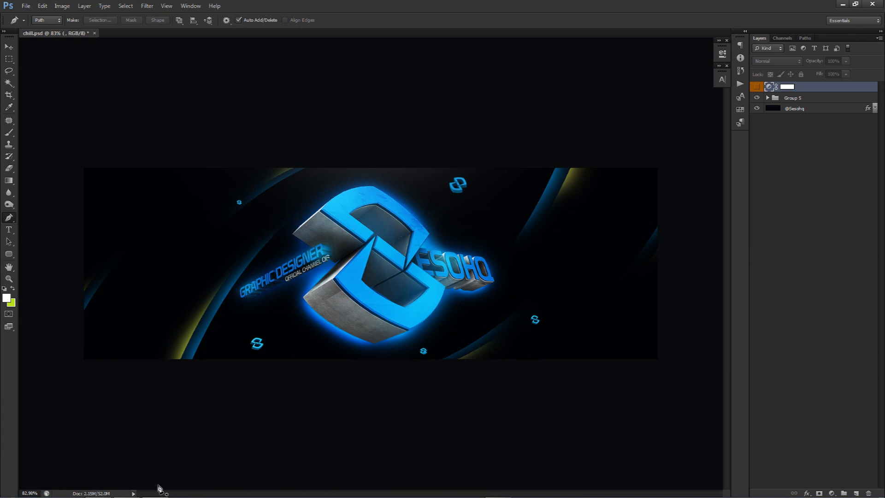
pyautogui.click(129, 490)
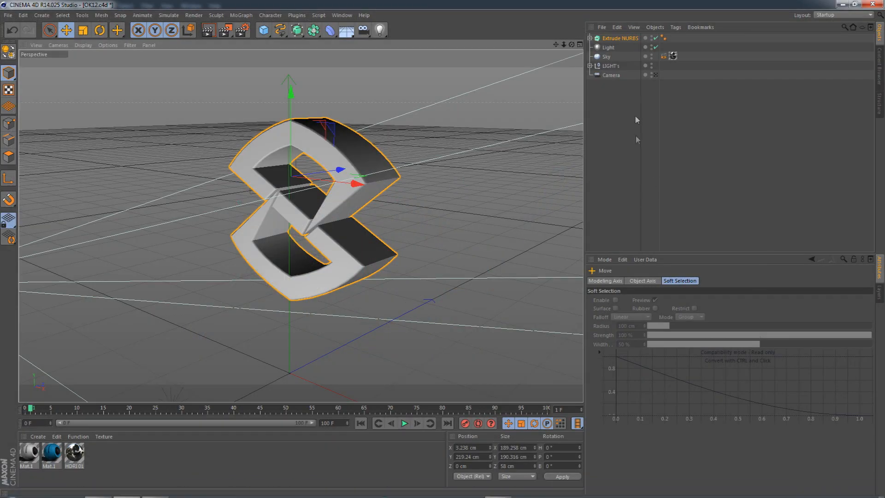
pyautogui.click(618, 39)
pyautogui.press('v')
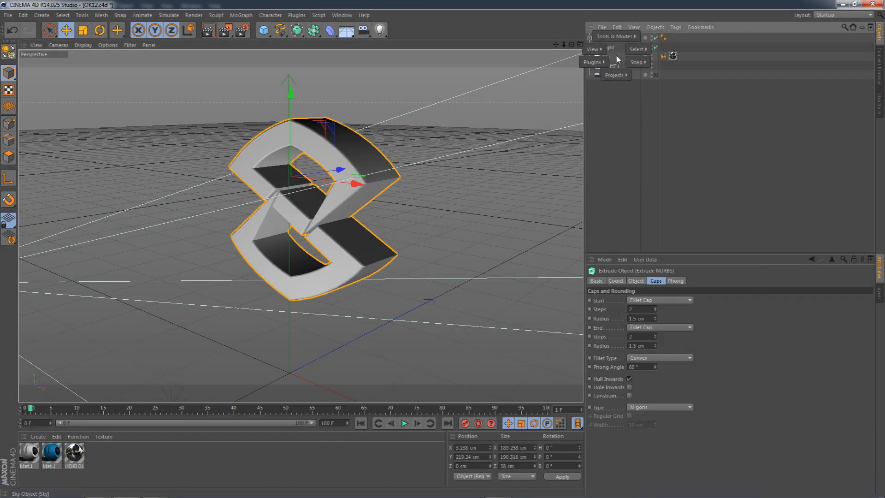
pyautogui.click(49, 455)
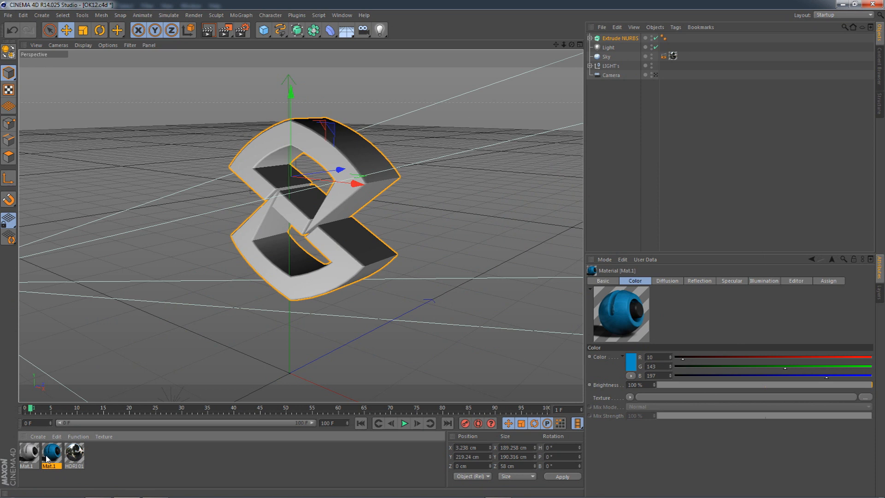
pyautogui.click(27, 454)
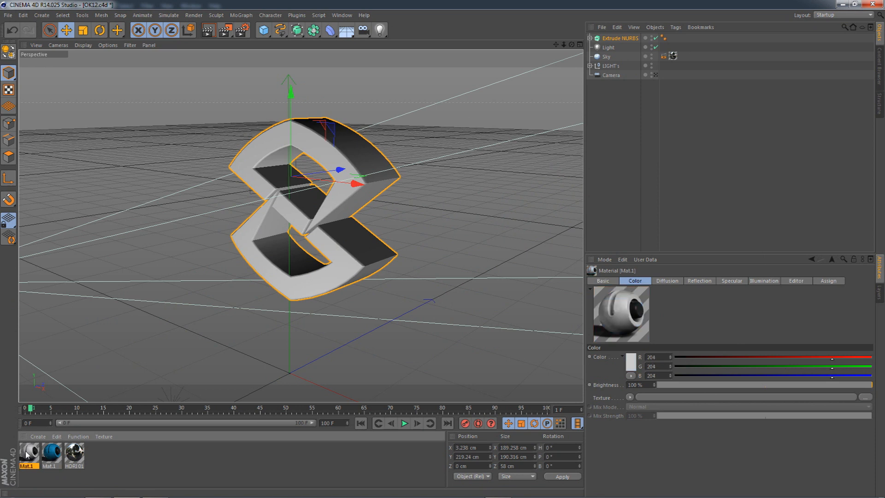
# Browse the preset libraries in the Content Browser and preview the Mat material from 3ddissolve.lib4d.
pyautogui.click(339, 16)
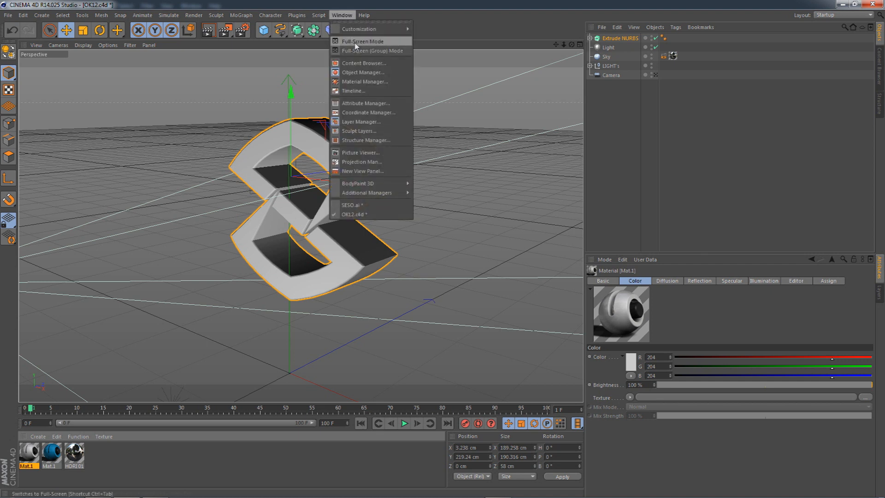
pyautogui.click(363, 63)
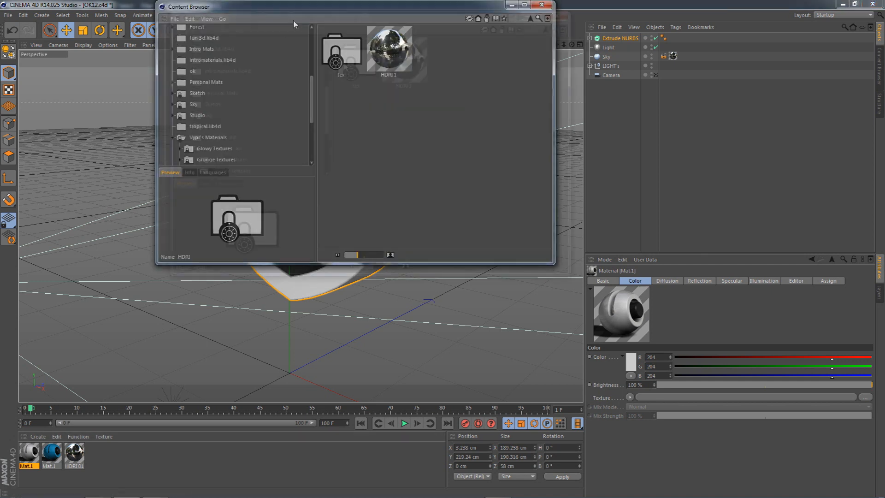
pyautogui.moveTo(279, 13); pyautogui.dragTo(363, 82)
pyautogui.scroll(4, 318, 166)
pyautogui.click(296, 156)
pyautogui.click(280, 167)
pyautogui.click(305, 154)
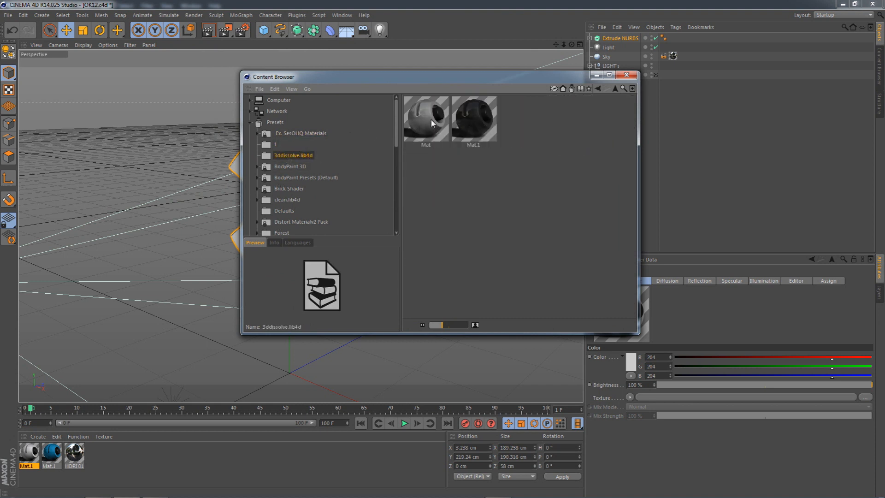
pyautogui.click(286, 165)
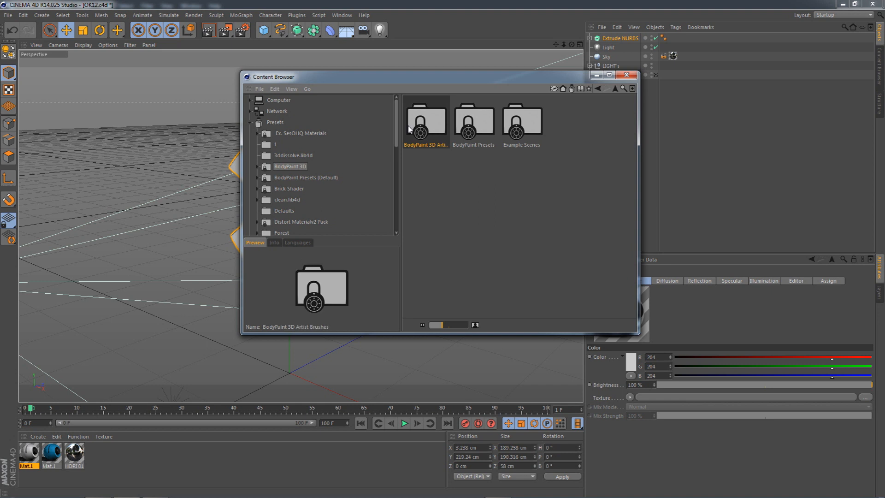
pyautogui.click(292, 154)
pyautogui.click(420, 118)
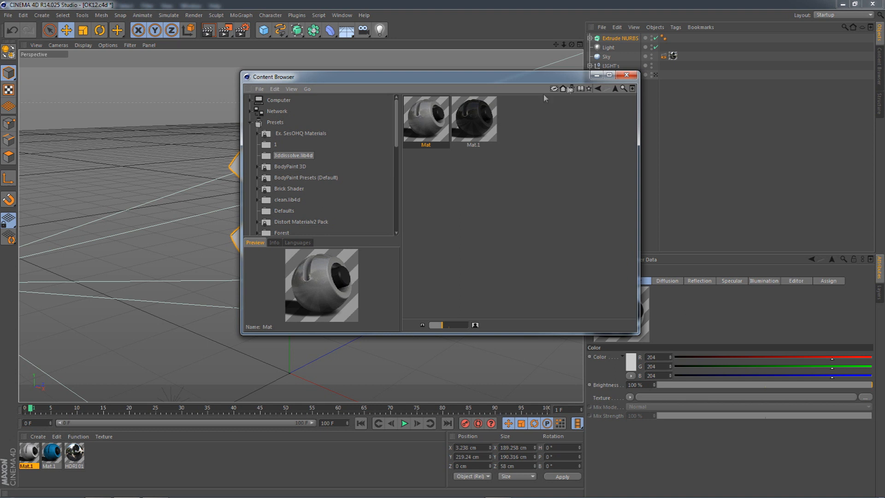
pyautogui.click(624, 75)
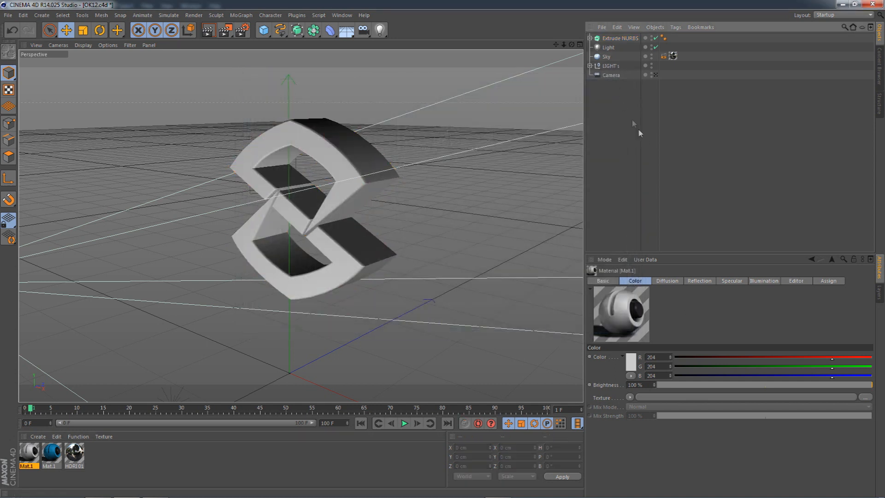
# Examine the extruded logo from the side and review its fillet cap settings.
pyautogui.click(618, 39)
pyautogui.moveTo(563, 45); pyautogui.dragTo(565, 47)
pyautogui.click(252, 16)
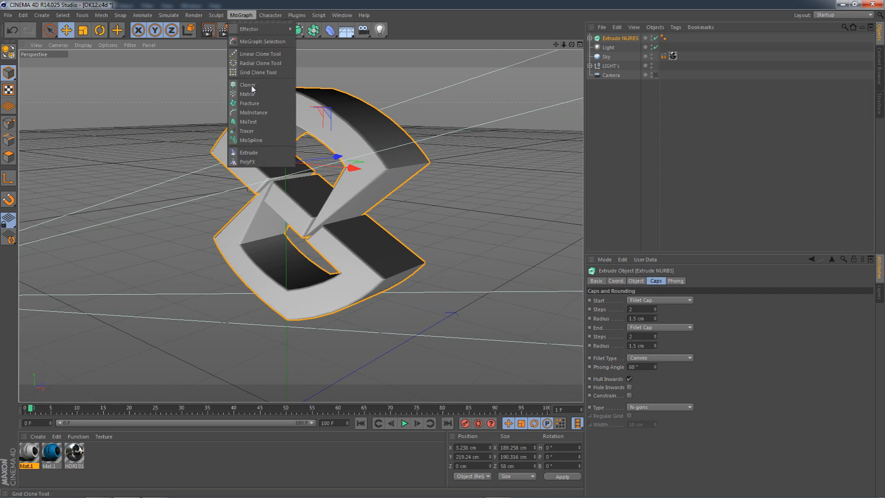
pyautogui.click(569, 49)
pyautogui.moveTo(562, 44); pyautogui.dragTo(516, 52)
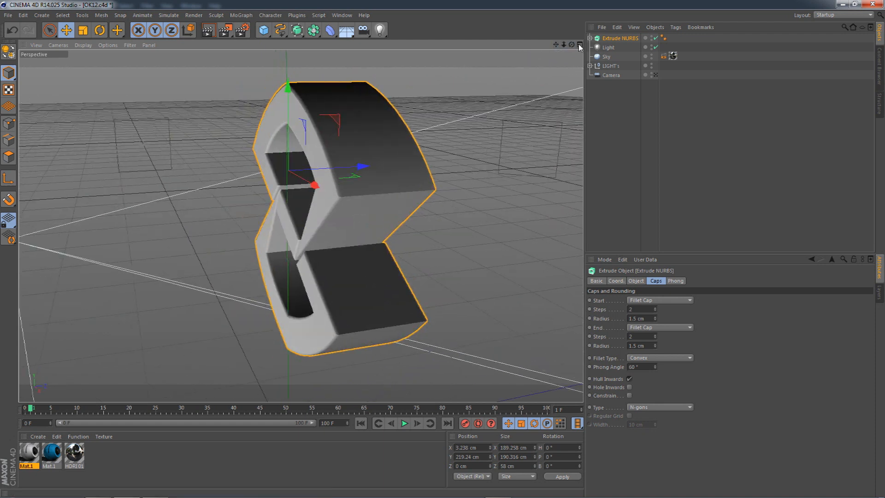
pyautogui.click(659, 283)
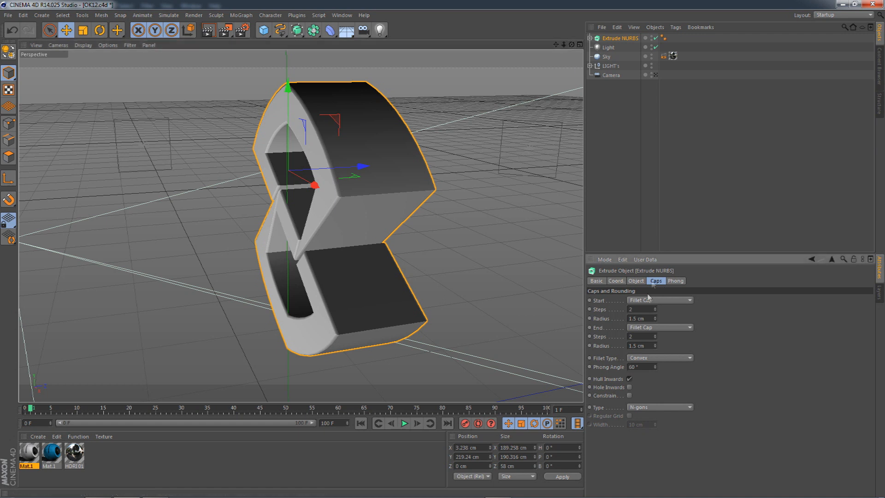
pyautogui.click(648, 310)
pyautogui.click(639, 348)
# Duplicate the extruded logo and offset the copy along the Z axis by about 1.3 cm.
pyautogui.click(615, 39)
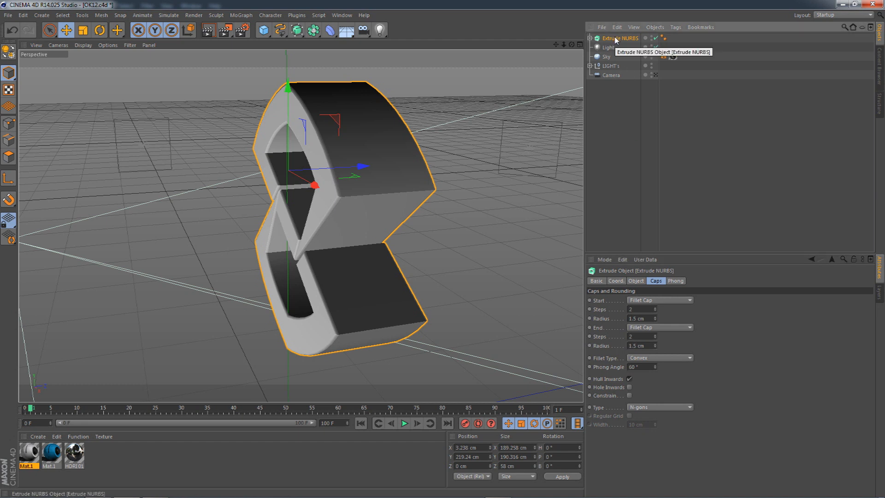
pyautogui.hotkey('ctrl', 'c')
pyautogui.hotkey('ctrl', 'v')
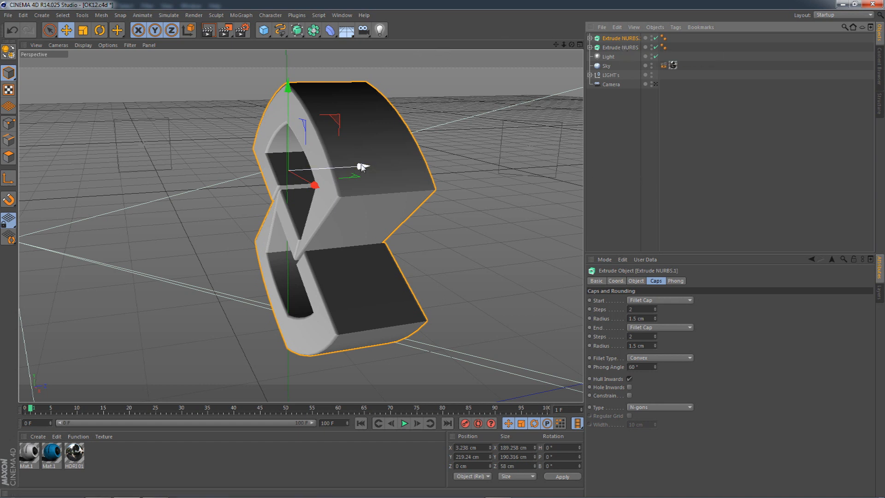
pyautogui.moveTo(373, 168); pyautogui.dragTo(360, 168)
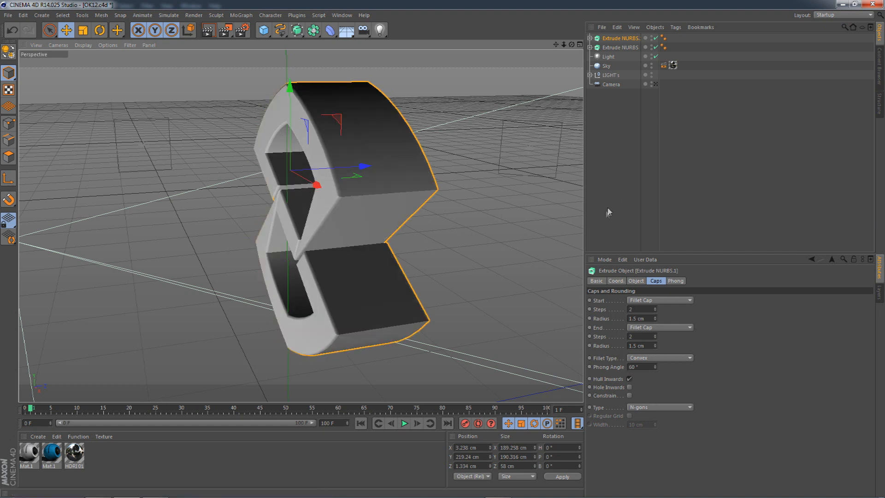
# Set the fillet radius of both the start and end caps on the duplicated logo to 1.9 cm.
pyautogui.click(649, 319)
pyautogui.moveTo(649, 345); pyautogui.dragTo(598, 345)
pyautogui.click(647, 319)
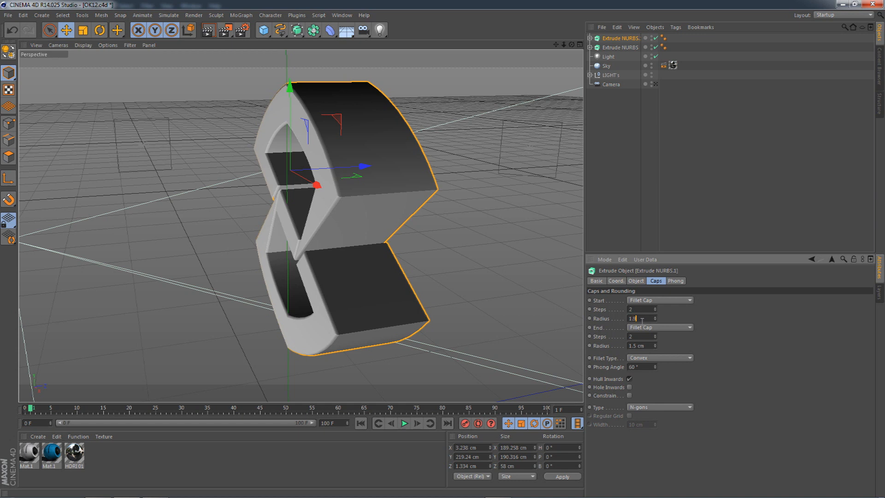
pyautogui.moveTo(648, 345); pyautogui.dragTo(577, 342)
pyautogui.write('1.9')
pyautogui.press('Return')
# Try 5 fillet steps on the duplicated logo's start cap and undo the change.
pyautogui.moveTo(564, 45)
pyautogui.mouseDown()
pyautogui.moveTo(544, 48)
pyautogui.moveTo(568, 45)
pyautogui.moveTo(559, 47)
pyautogui.mouseUp()
pyautogui.scroll(5, 378, 176)
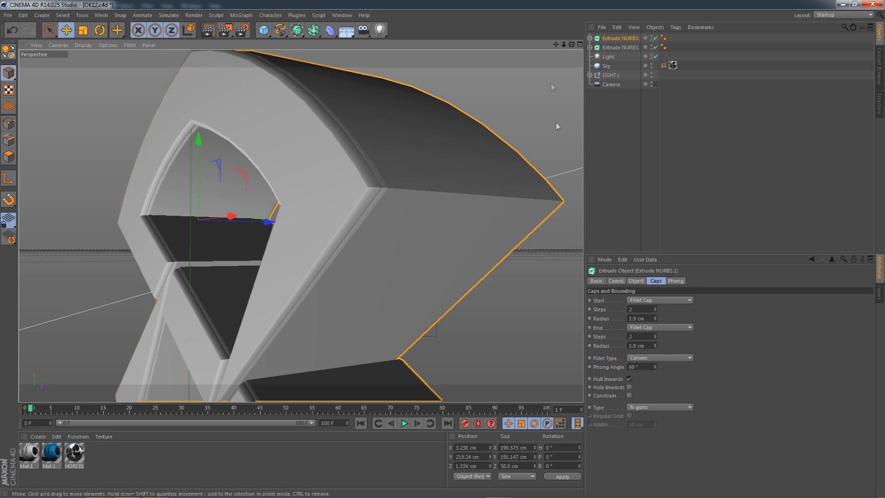
pyautogui.click(633, 308)
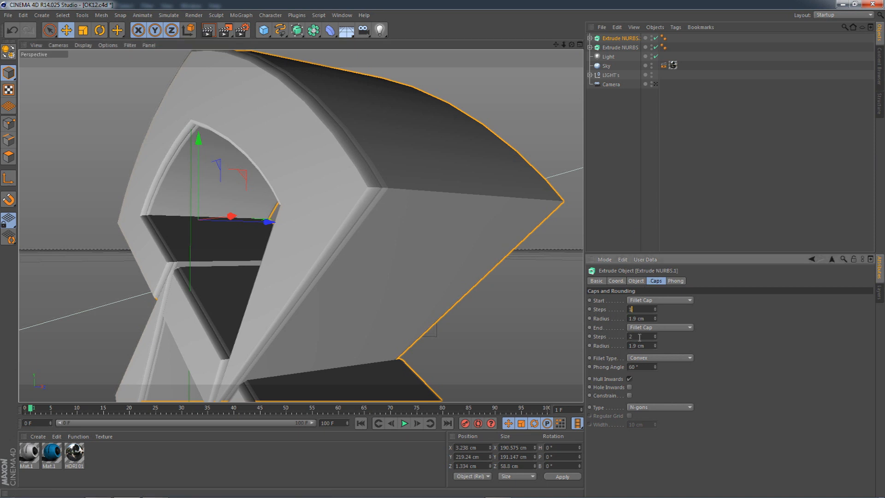
pyautogui.click(618, 198)
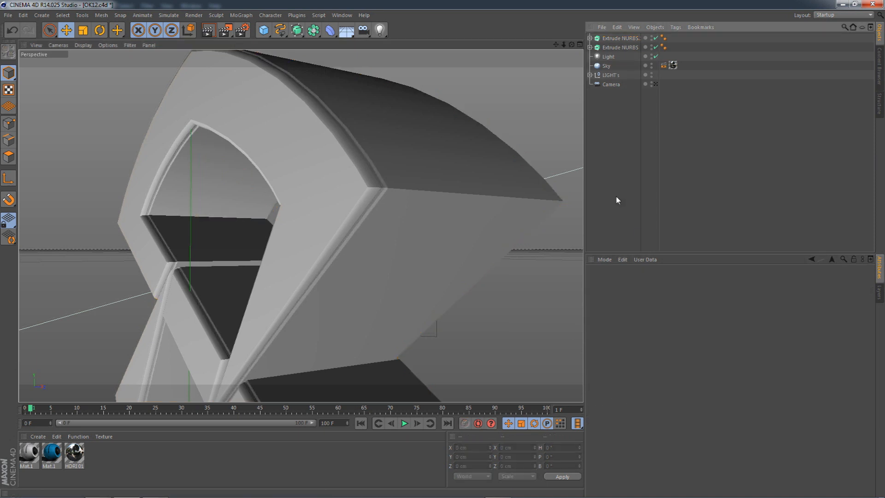
pyautogui.hotkey('ctrl', 'z')
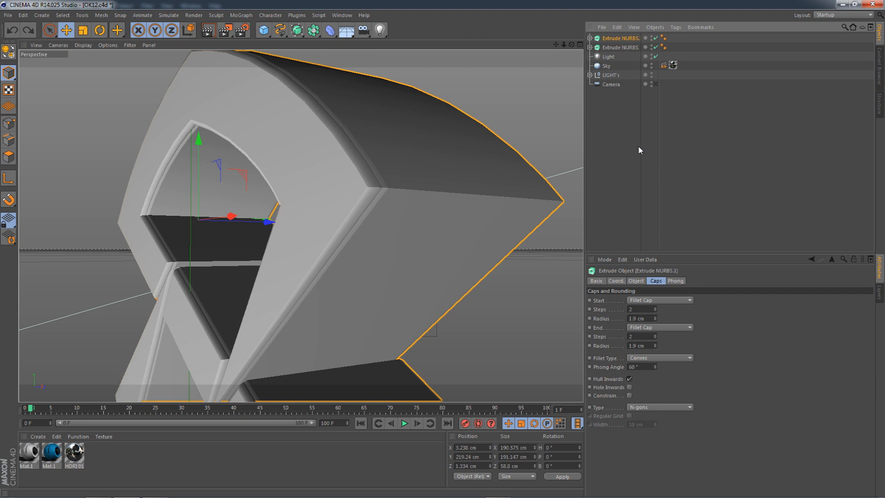
pyautogui.hotkey('ctrl', 'shift', 'z')
# Set the fillet steps of both the start and end caps on the duplicated logo to 3.
pyautogui.moveTo(640, 310); pyautogui.dragTo(598, 312)
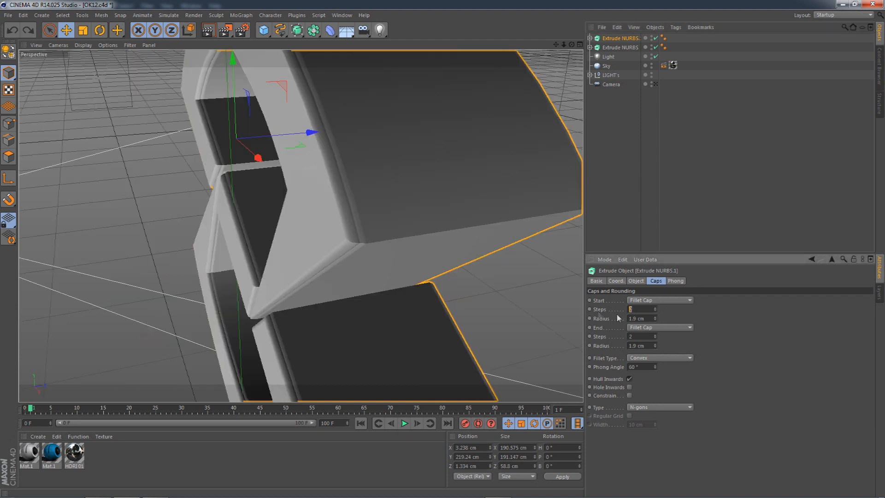
pyautogui.write('3')
pyautogui.press('Tab')
pyautogui.press('Tab')
pyautogui.write('3')
pyautogui.click(599, 157)
# Apply the blue material to the original extruded logo with Cubic projection.
pyautogui.moveTo(572, 45); pyautogui.dragTo(498, 98)
pyautogui.moveTo(52, 454); pyautogui.dragTo(631, 50)
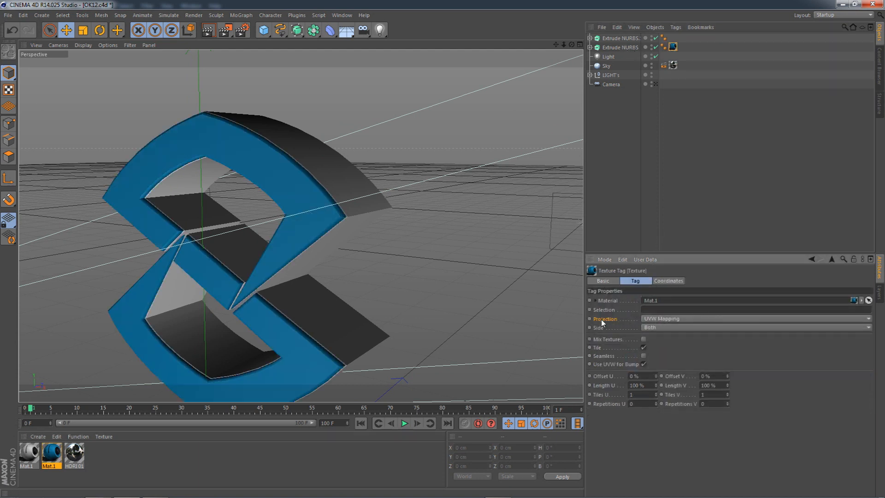
pyautogui.click(646, 319)
pyautogui.click(654, 356)
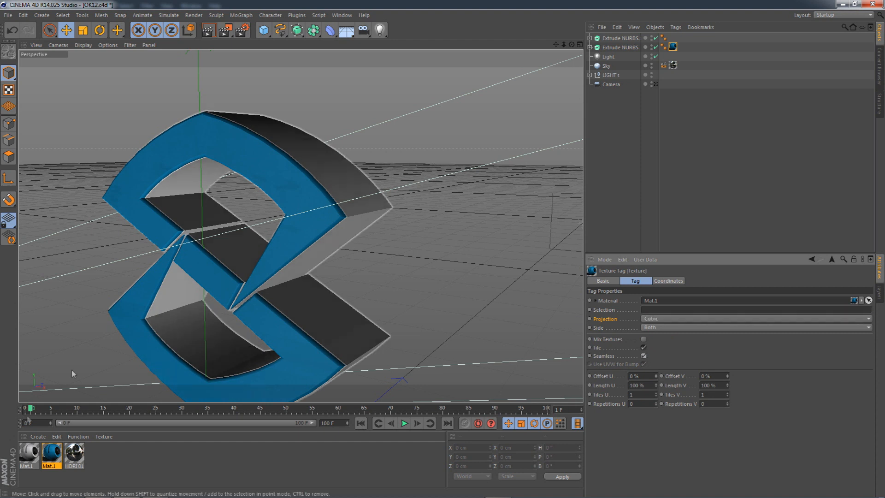
# Apply the grey material to the duplicated logo with Cubic projection.
pyautogui.moveTo(28, 453); pyautogui.dragTo(619, 40)
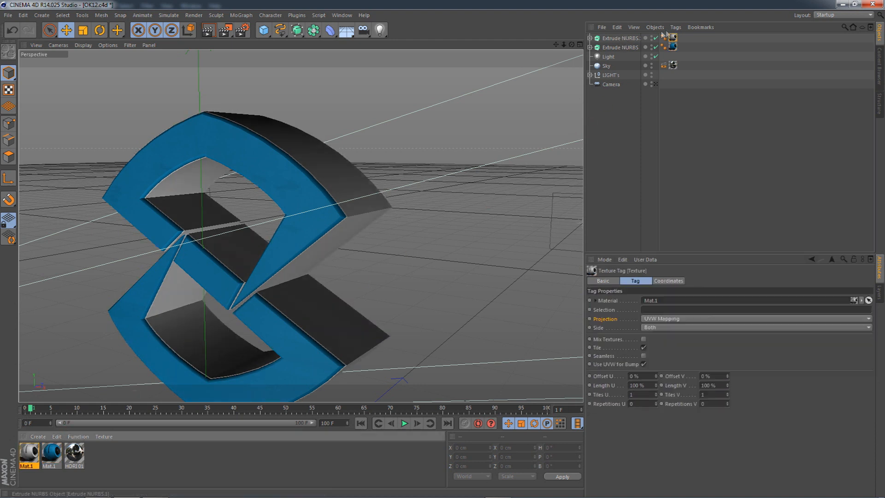
pyautogui.click(659, 318)
pyautogui.click(659, 355)
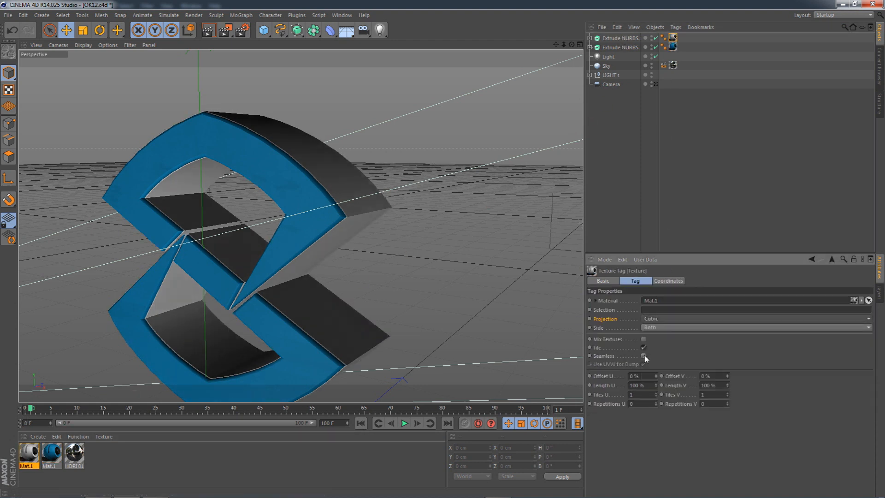
pyautogui.click(640, 183)
pyautogui.moveTo(571, 45); pyautogui.dragTo(565, 46)
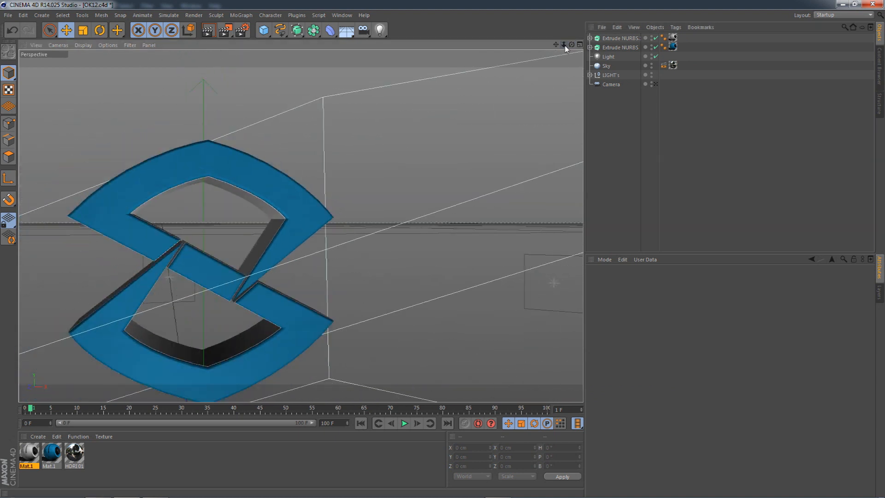
# Add a MoText object reading ESOHQ, checking the wording against the finished banner in Photoshop.
pyautogui.click(241, 16)
pyautogui.click(251, 122)
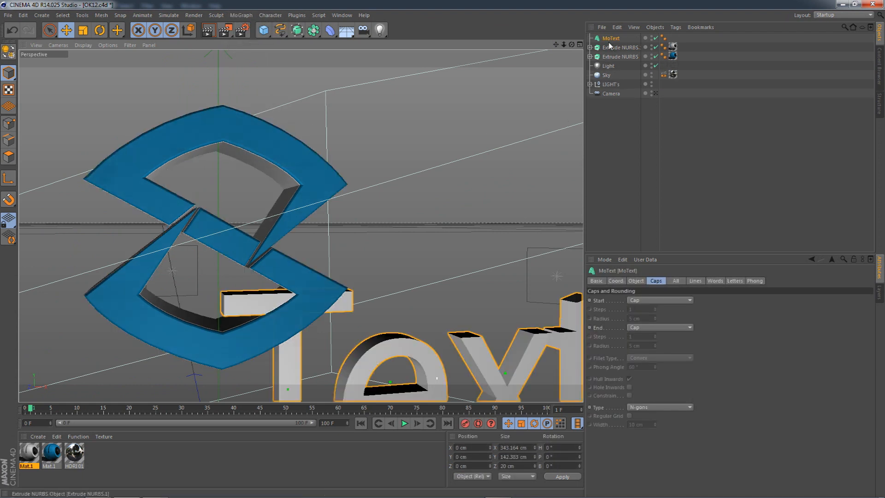
pyautogui.moveTo(563, 45); pyautogui.dragTo(607, 165)
pyautogui.click(636, 281)
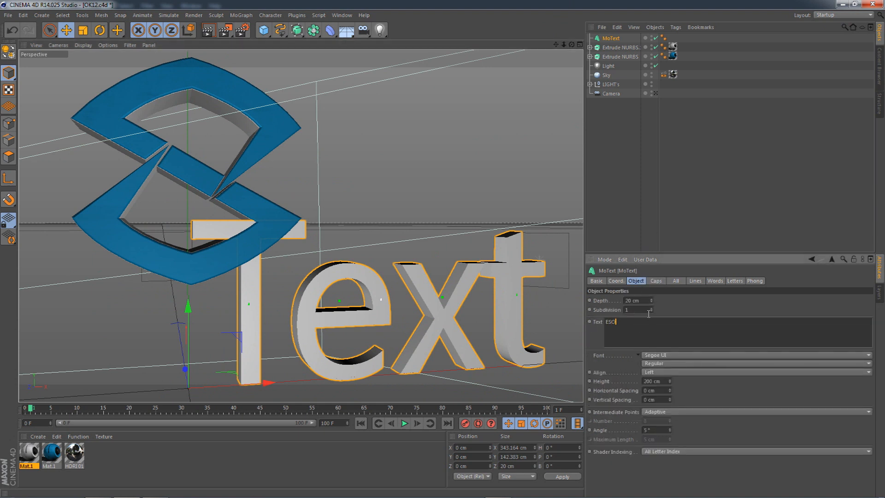
pyautogui.click(156, 488)
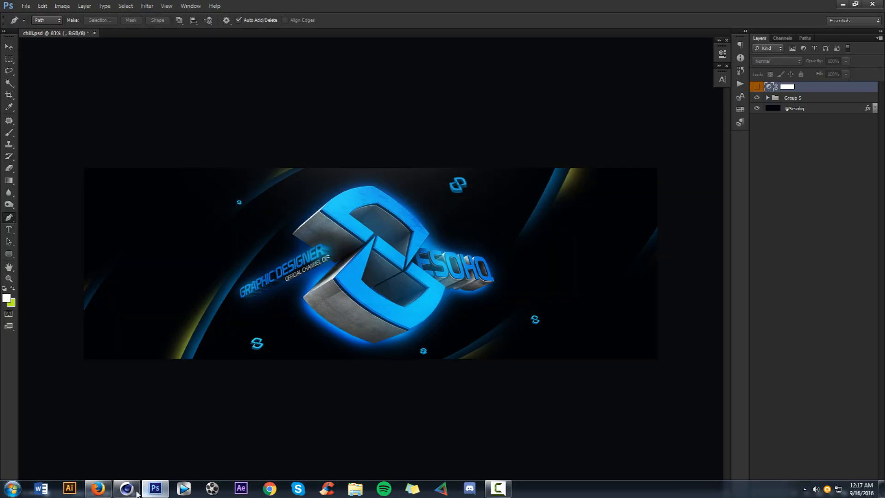
pyautogui.click(137, 494)
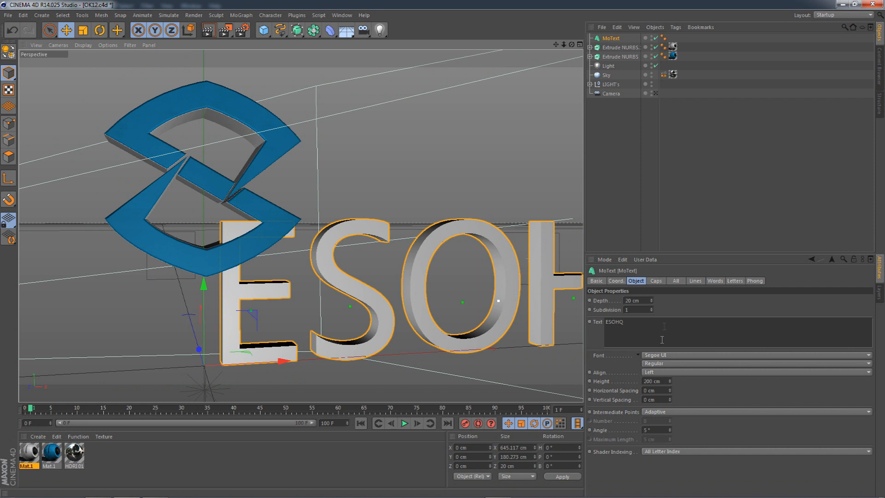
# Set the ESOHQ text's font to Prototype and its depth to 55 cm.
pyautogui.click(755, 355)
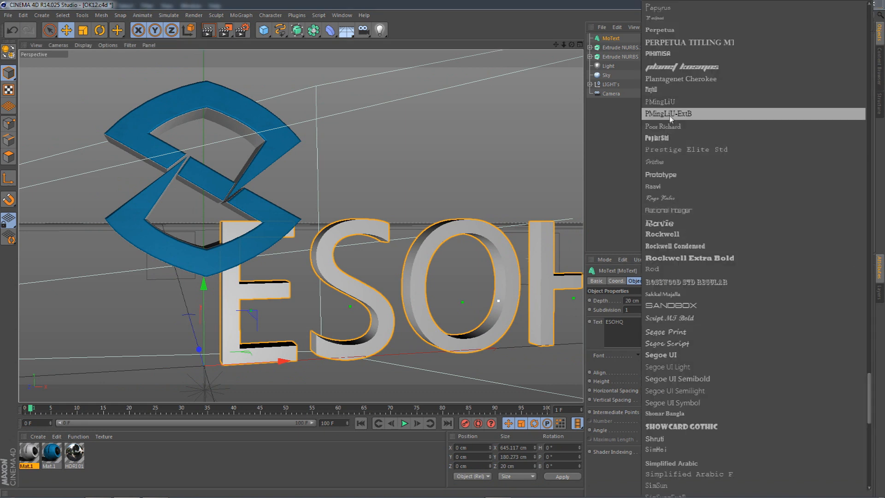
pyautogui.click(659, 184)
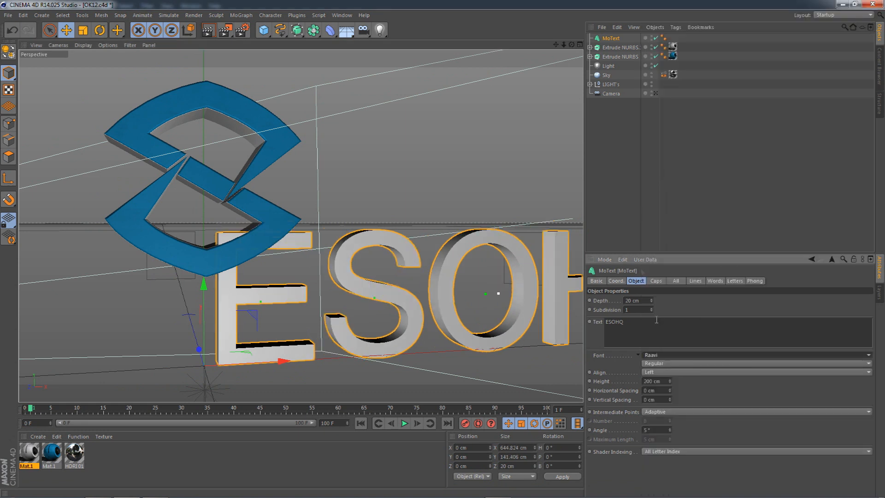
pyautogui.click(679, 352)
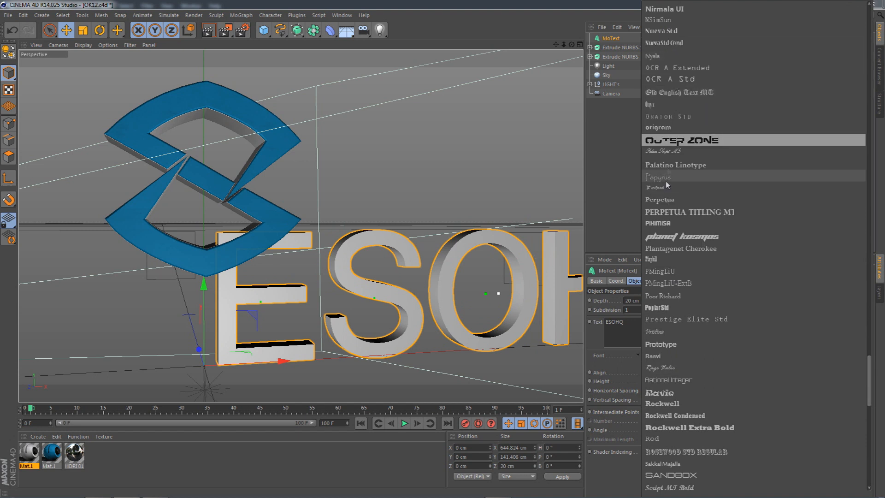
pyautogui.click(669, 344)
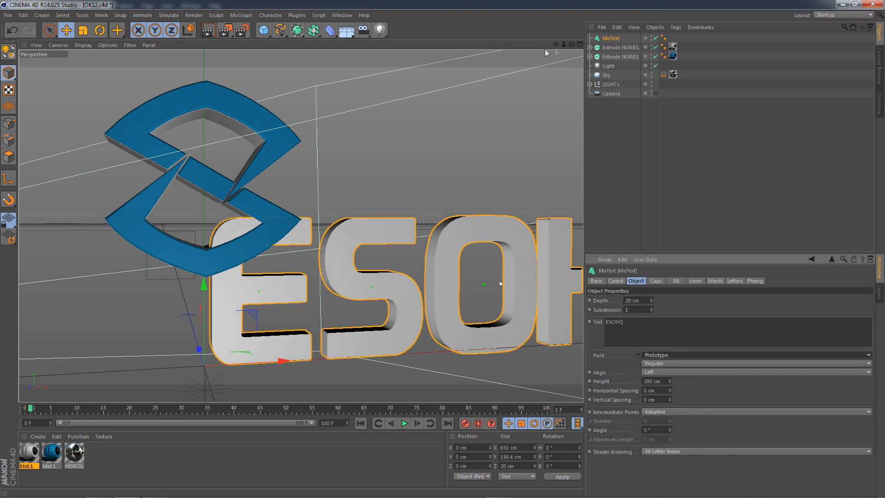
pyautogui.scroll(-3, 562, 52)
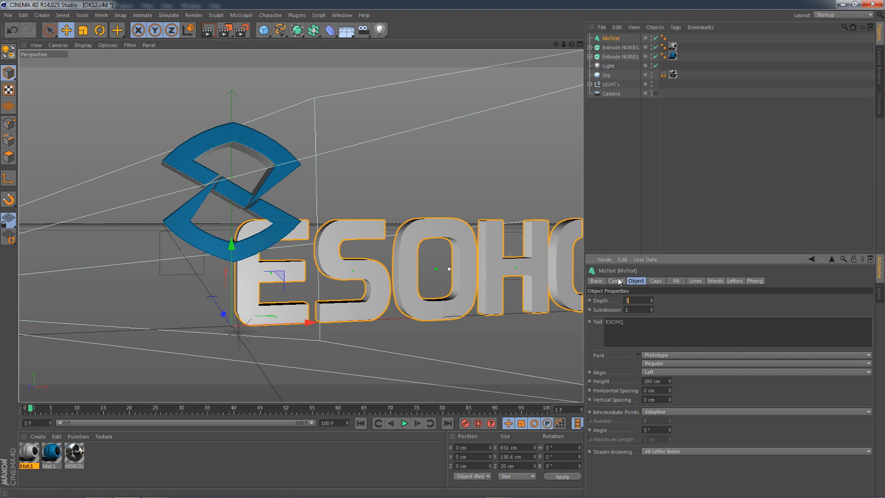
pyautogui.press('Return')
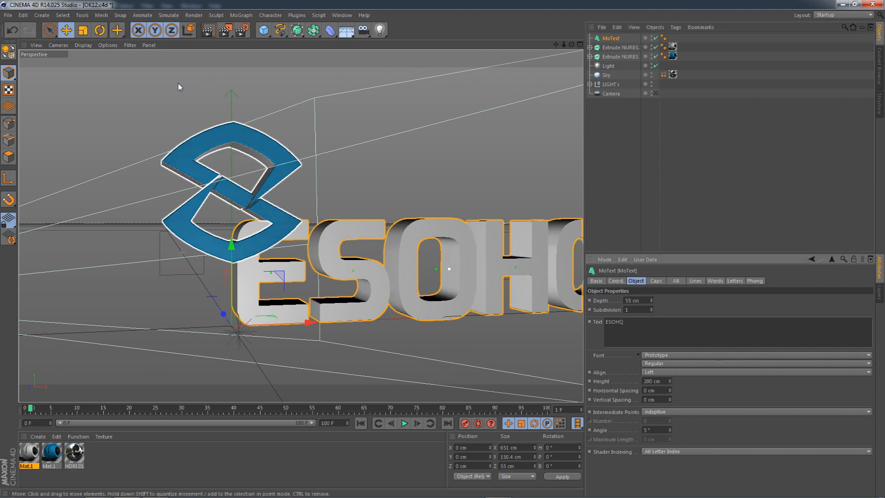
# Scale the ESOHQ text down to about 258 cm wide and move it up beside the logo.
pyautogui.click(83, 30)
pyautogui.moveTo(421, 120); pyautogui.dragTo(155, 132)
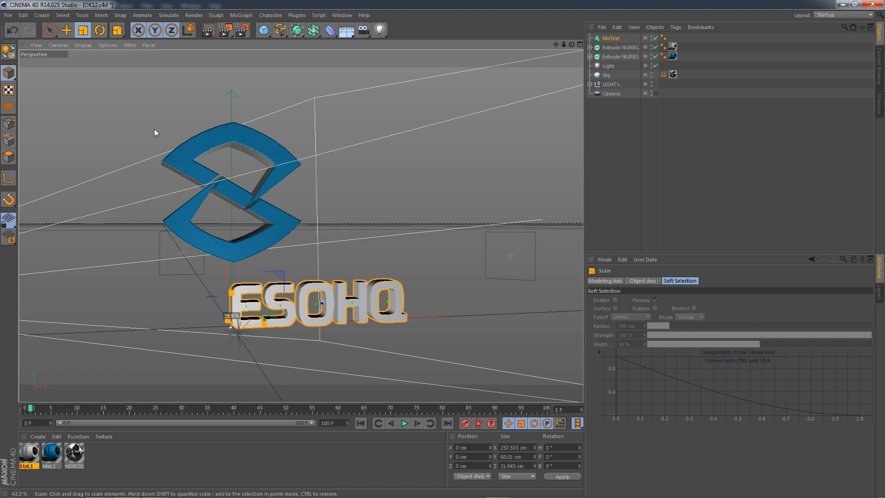
pyautogui.click(67, 30)
pyautogui.moveTo(277, 217); pyautogui.dragTo(336, 117)
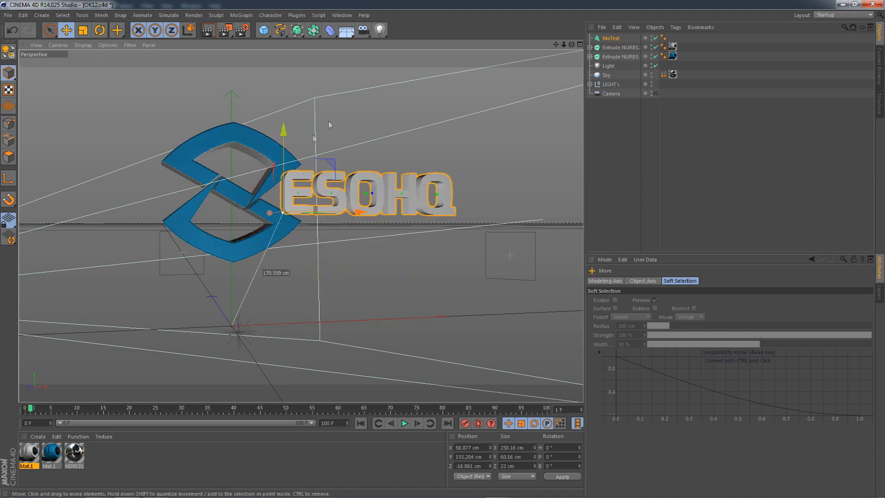
pyautogui.moveTo(354, 177)
pyautogui.mouseDown()
pyautogui.moveTo(325, 178)
pyautogui.moveTo(349, 178)
pyautogui.mouseUp()
pyautogui.moveTo(399, 150); pyautogui.dragTo(390, 151)
# Scale the ESOHQ text to about 219 cm wide and place it at about X 48.8, Y 155.9, Z 11.5 cm.
pyautogui.press('t')
pyautogui.moveTo(378, 114); pyautogui.dragTo(329, 120)
pyautogui.moveTo(572, 44); pyautogui.dragTo(597, 76)
pyautogui.press('e')
pyautogui.moveTo(362, 247); pyautogui.dragTo(379, 242)
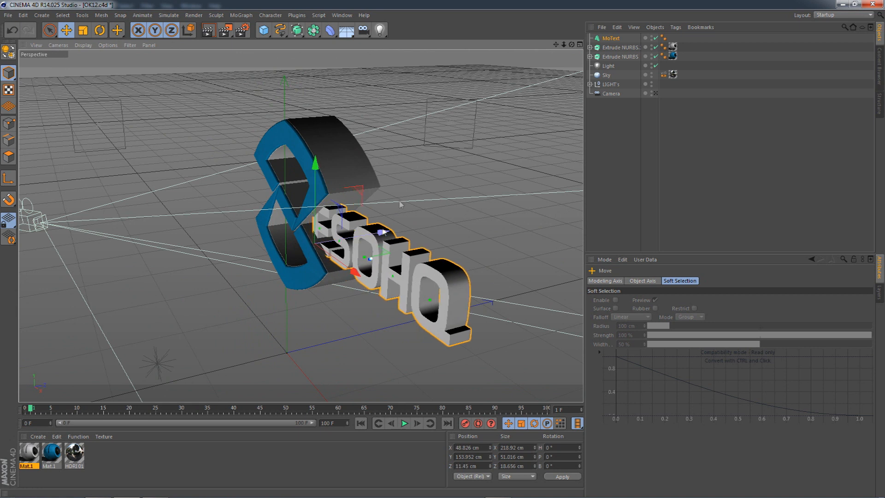
pyautogui.moveTo(571, 45); pyautogui.dragTo(458, 100)
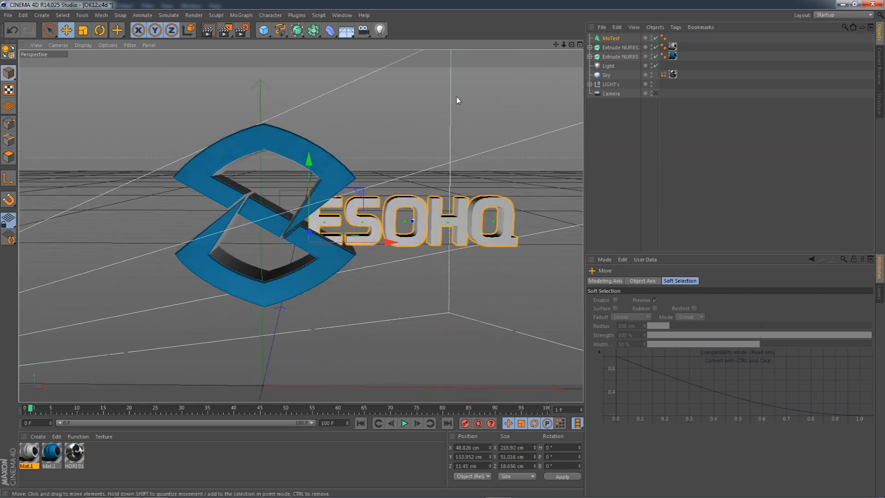
pyautogui.moveTo(309, 175); pyautogui.dragTo(309, 174)
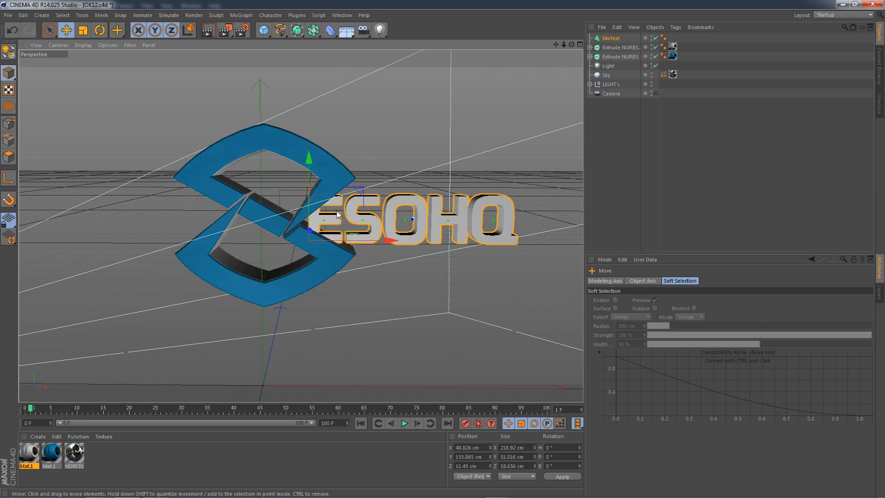
# Set the ESOHQ text's extrusion depth to 50 cm.
pyautogui.click(612, 40)
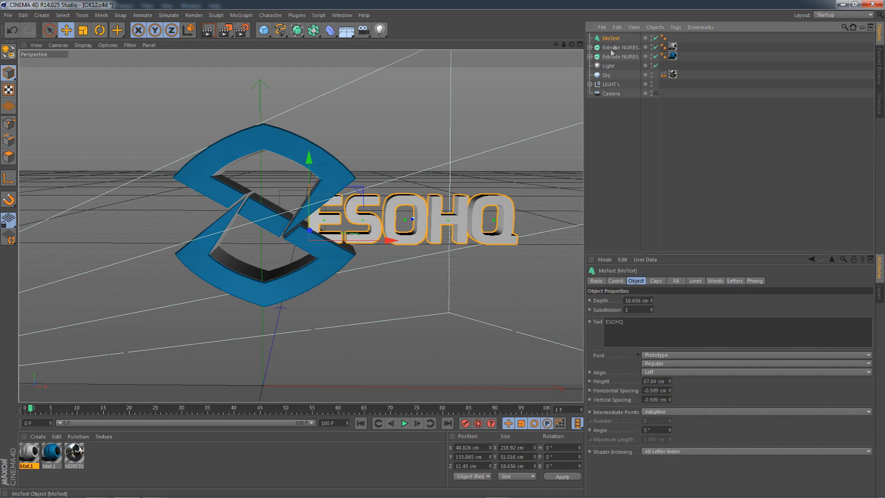
pyautogui.click(633, 300)
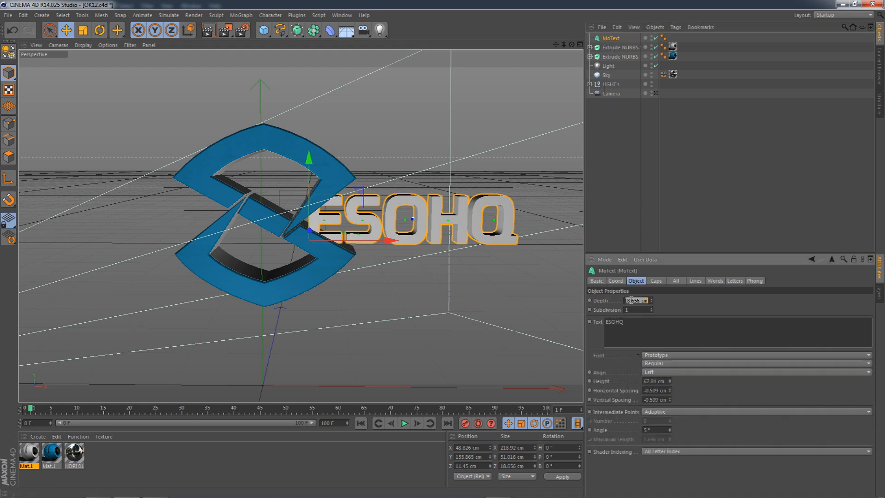
pyautogui.write('50')
pyautogui.press('Return')
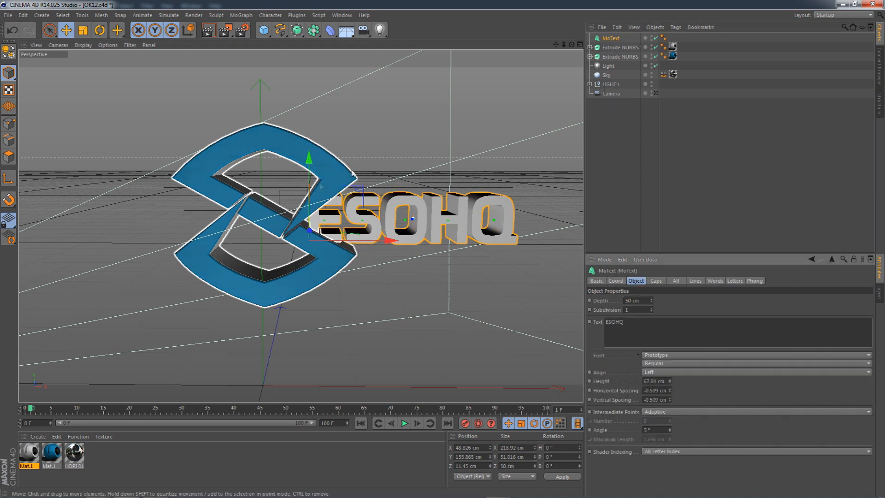
# Align the text with the logo by moving it to about X 58.7 cm and Z 5.6 cm.
pyautogui.moveTo(571, 45); pyautogui.dragTo(449, 76)
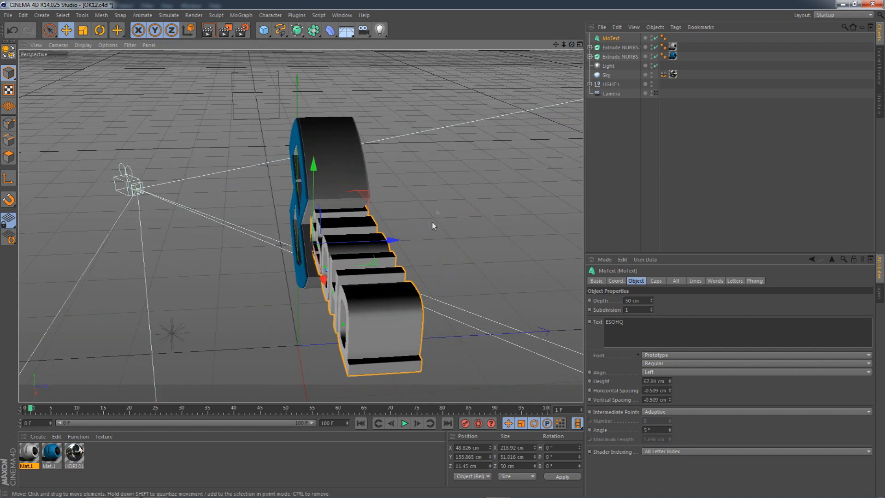
pyautogui.moveTo(394, 240); pyautogui.dragTo(385, 240)
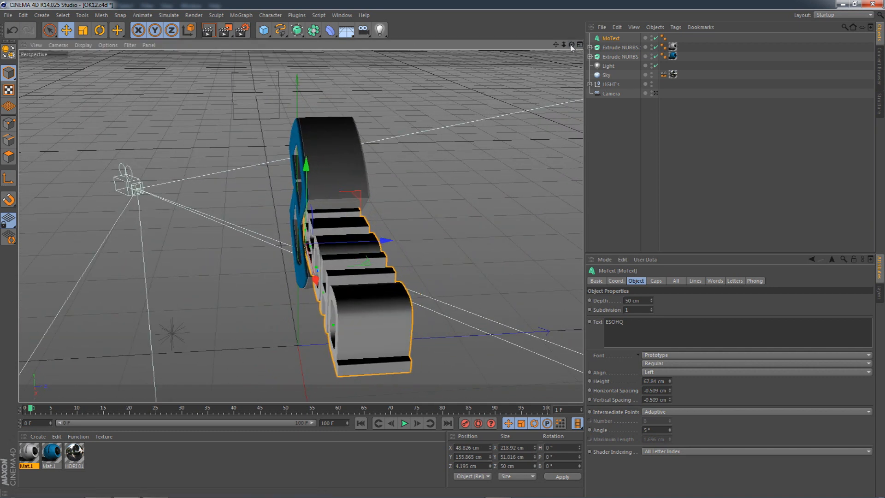
pyautogui.moveTo(571, 45); pyautogui.dragTo(530, 36)
pyautogui.moveTo(387, 247); pyautogui.dragTo(389, 251)
pyautogui.moveTo(571, 45); pyautogui.dragTo(699, 12)
pyautogui.moveTo(283, 280); pyautogui.dragTo(307, 277)
# Give the text's start and end fillet caps with 2 steps and a 1.5 cm radius each.
pyautogui.click(655, 280)
pyautogui.click(651, 300)
pyautogui.click(645, 322)
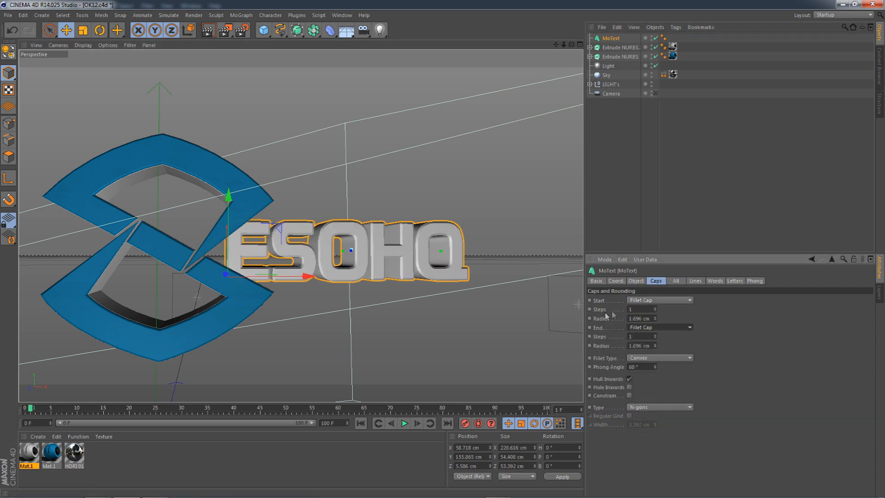
pyautogui.press('Tab')
pyautogui.write('2')
pyautogui.press('Tab')
pyautogui.write('1.5')
pyautogui.press('Tab')
pyautogui.press('Tab')
pyautogui.write('2')
pyautogui.press('Tab')
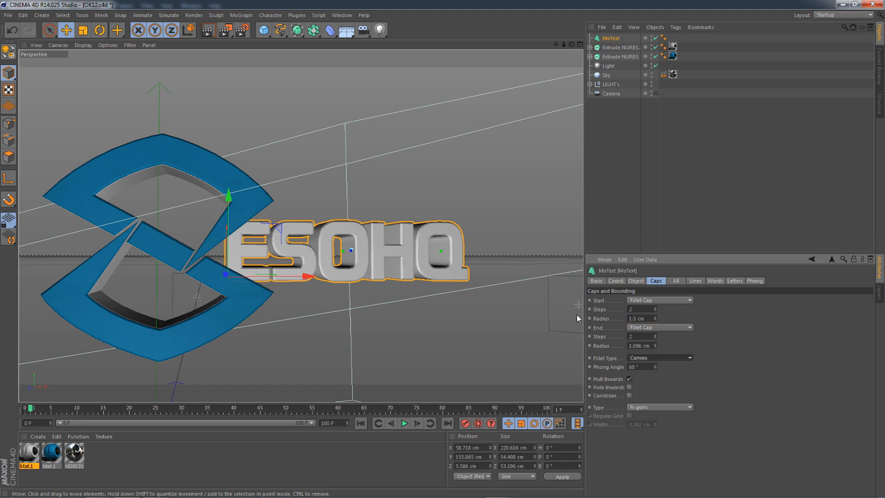
pyautogui.click(641, 345)
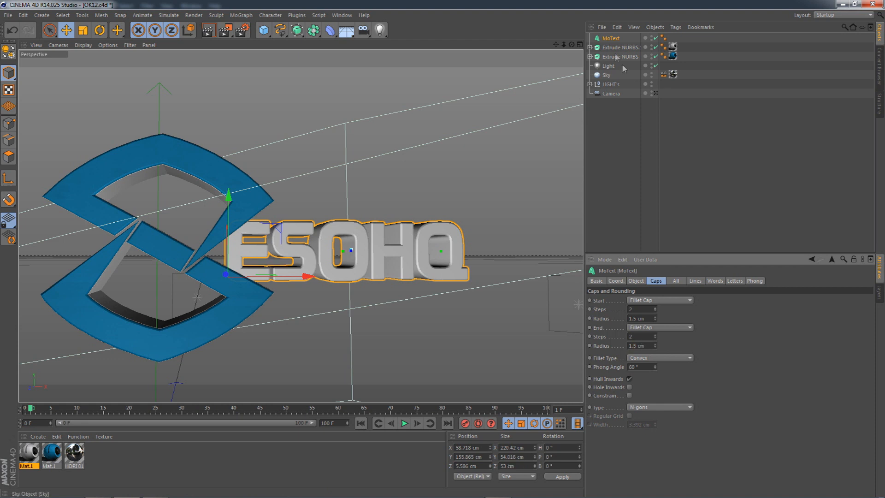
# Duplicate the ESOHQ text and set both fillet caps on the copy to 1 step and a 1.9 cm radius.
pyautogui.click(612, 38)
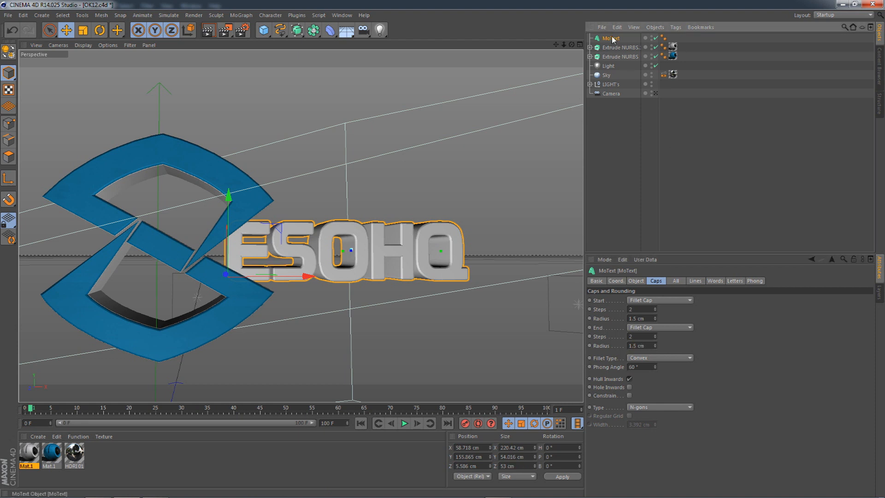
pyautogui.hotkey('ctrl', 'v')
pyautogui.doubleClick(630, 318)
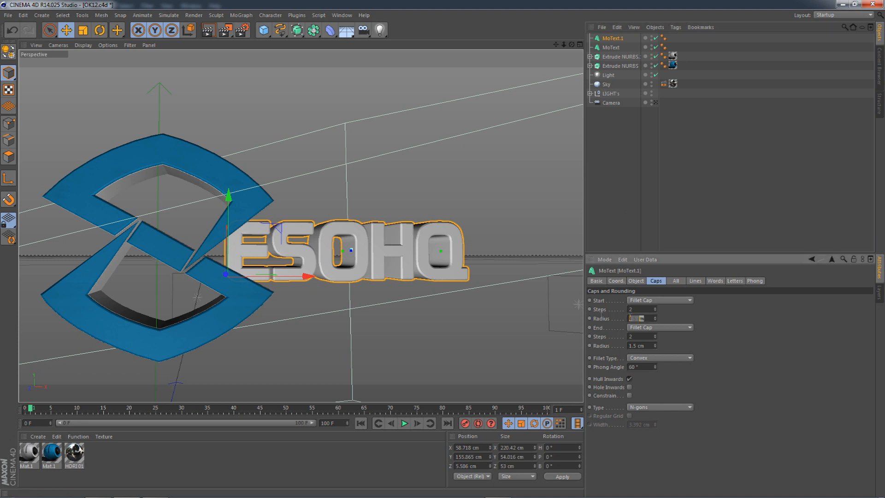
pyautogui.write('1.9')
pyautogui.doubleClick(636, 345)
pyautogui.write('1.9')
pyautogui.doubleClick(629, 309)
pyautogui.click(612, 207)
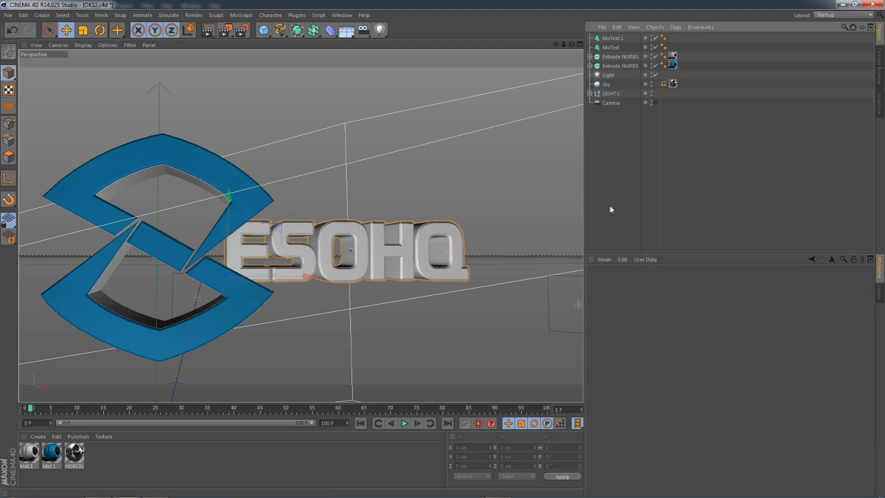
# Move the duplicated text back along the Z axis to about 7.6 cm.
pyautogui.click(52, 454)
pyautogui.click(612, 37)
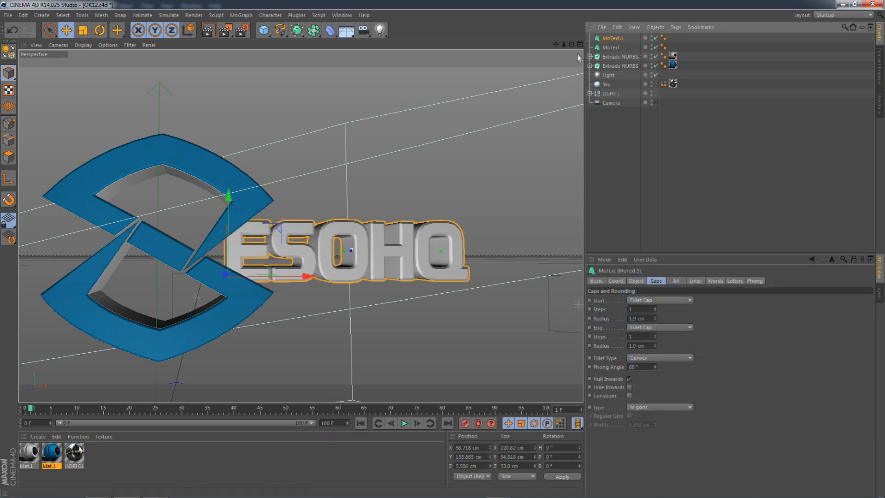
pyautogui.moveTo(301, 225)
pyautogui.keyDown('alt'); pyautogui.mouseDown()
pyautogui.moveTo(276, 233)
pyautogui.moveTo(302, 227)
pyautogui.mouseUp(); pyautogui.keyUp('alt')
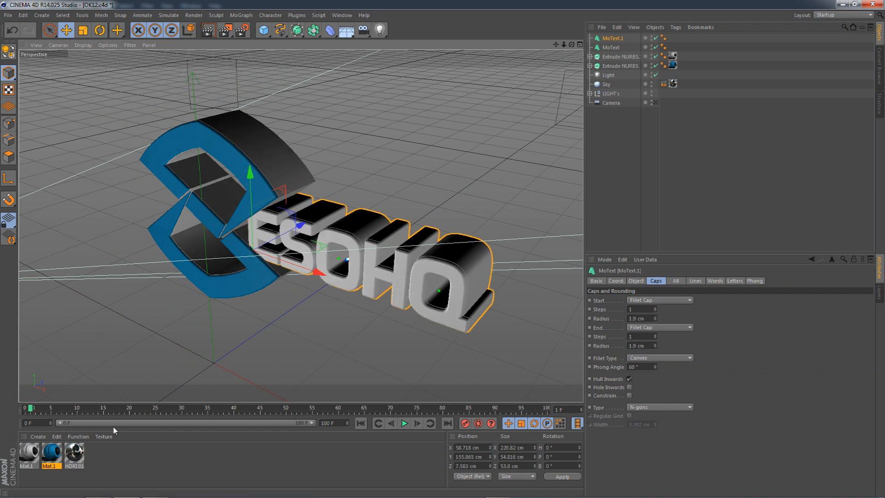
# Apply the blue material to the original ESOHQ text.
pyautogui.moveTo(59, 453); pyautogui.dragTo(604, 83)
pyautogui.moveTo(644, 49); pyautogui.dragTo(644, 48)
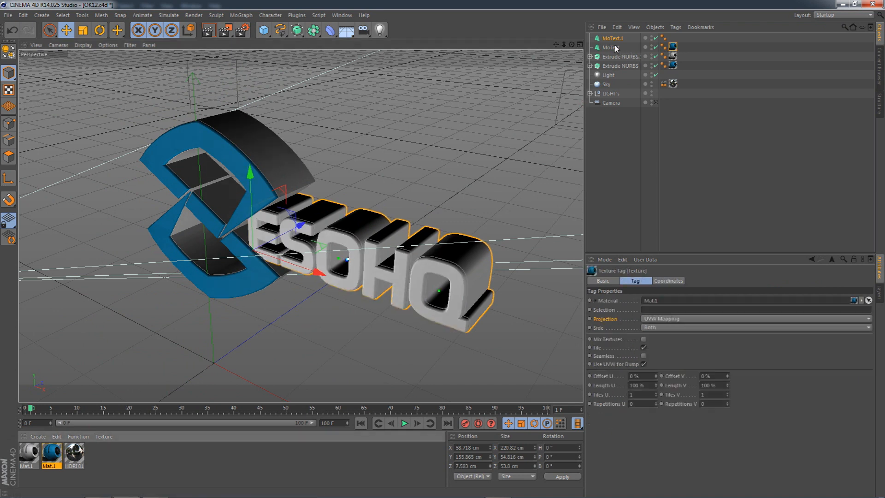
# Apply the grey material to the duplicated ESOHQ text and set its projection to Cubic.
pyautogui.moveTo(28, 452); pyautogui.dragTo(450, 237)
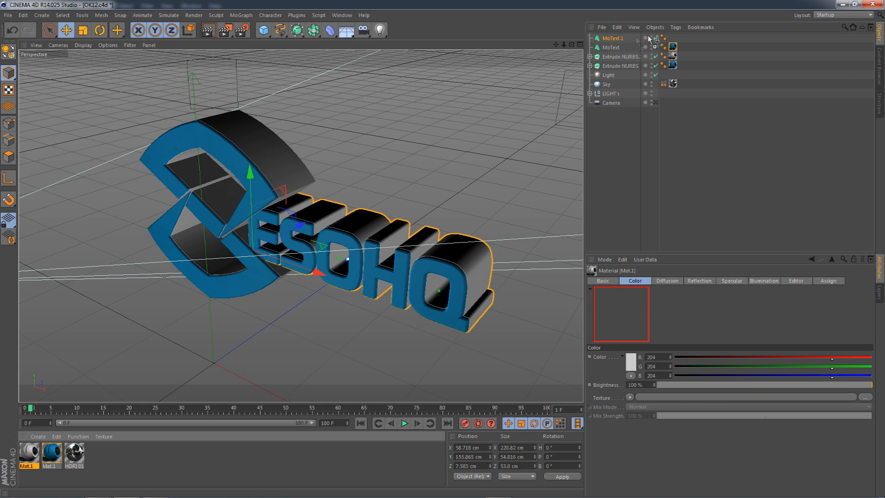
pyautogui.moveTo(636, 39); pyautogui.dragTo(637, 38)
pyautogui.click(650, 318)
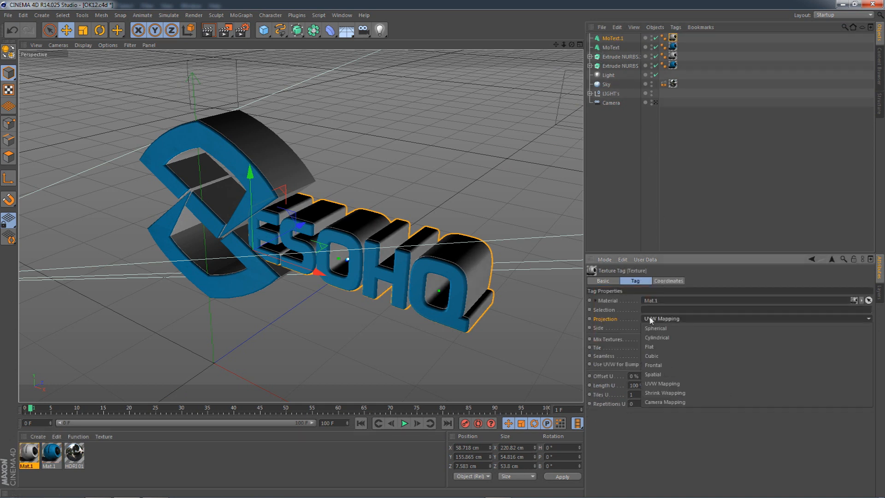
pyautogui.click(651, 356)
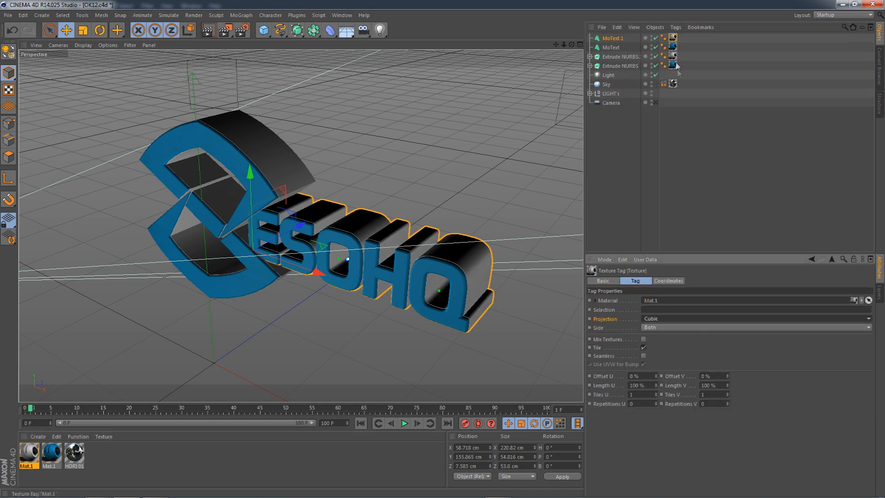
# Set the blue material on the original ESOHQ text to Cubic projection with Seamless enabled.
pyautogui.click(661, 319)
pyautogui.click(651, 356)
pyautogui.click(644, 356)
pyautogui.moveTo(571, 45); pyautogui.dragTo(694, 33)
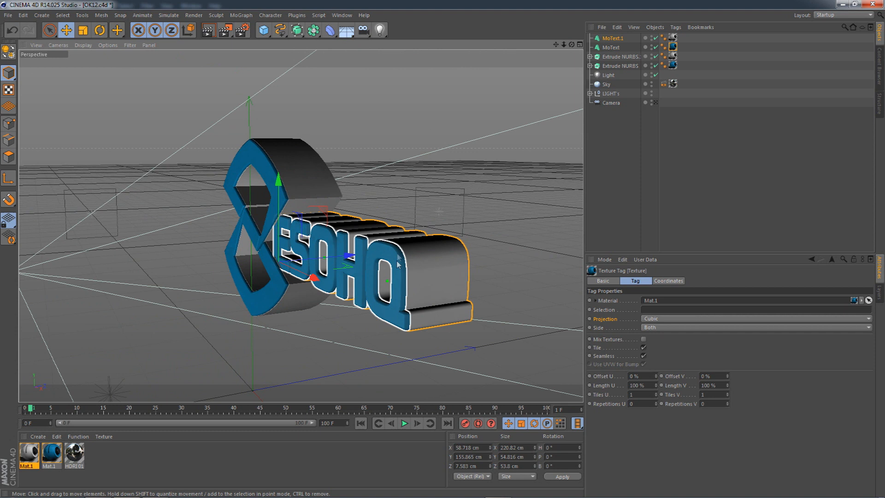
# Set the start fillet cap of the original ESOHQ text to 1 step.
pyautogui.click(611, 47)
pyautogui.click(647, 308)
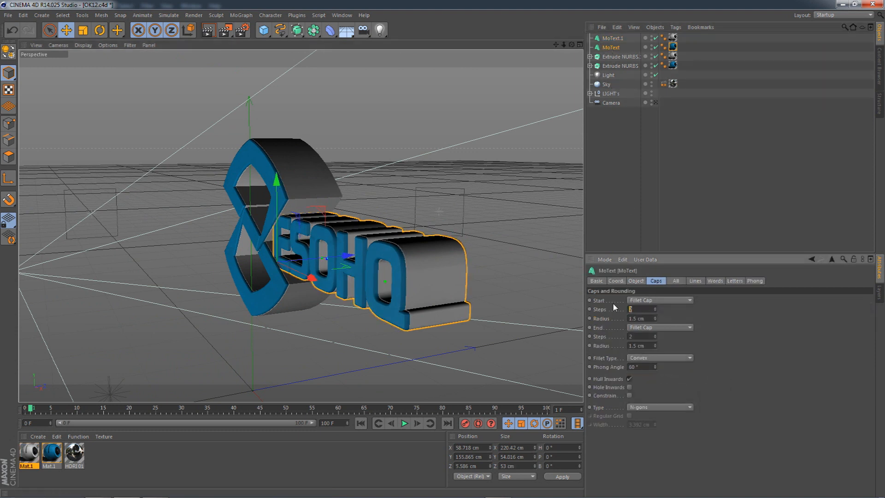
pyautogui.write('1')
pyautogui.press('Return')
pyautogui.click(619, 213)
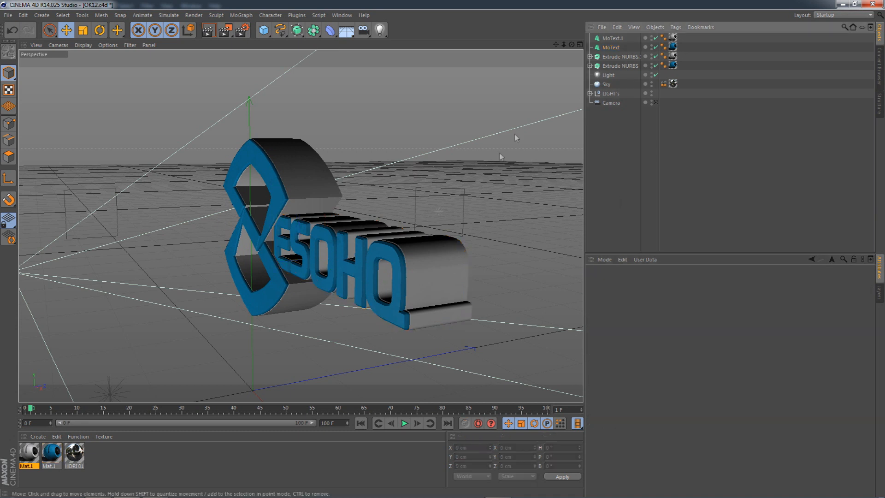
# Compare the logo and text model with the finished banner in Photoshop, returning to Cinema 4D.
pyautogui.moveTo(572, 44); pyautogui.dragTo(599, 23)
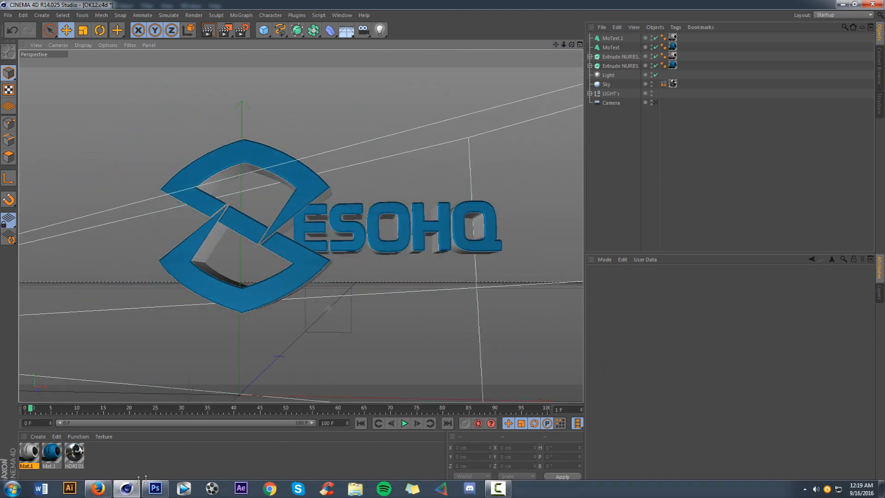
pyautogui.click(155, 489)
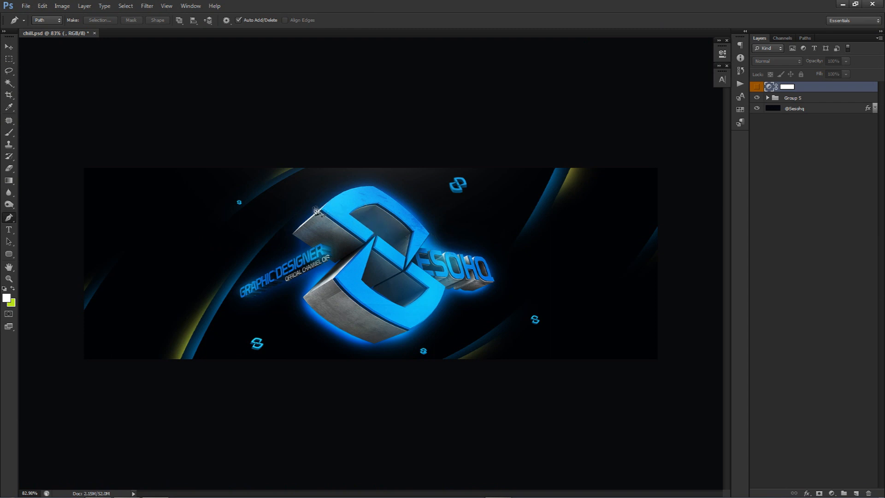
pyautogui.click(125, 488)
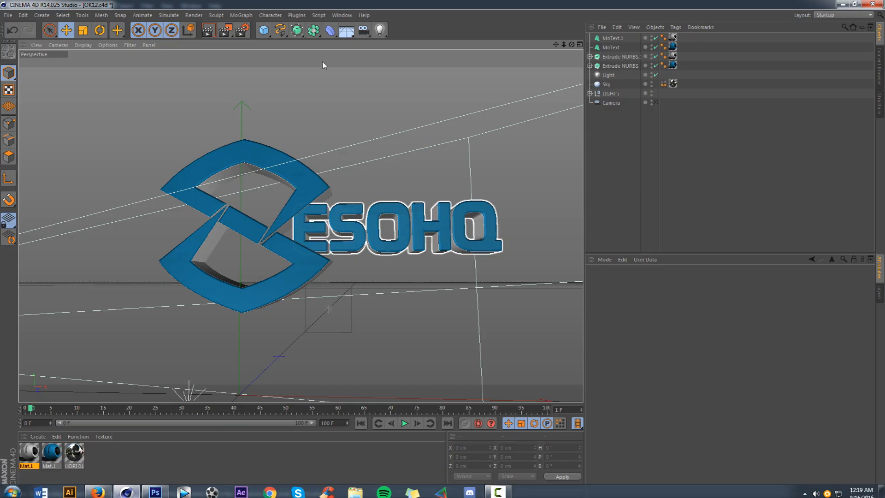
# Group both ESOHQ texts and both Extrude NURBS under one null and rotate the group to a heading of 56°.
pyautogui.keyDown('shift'); pyautogui.click(612, 66); pyautogui.keyUp('shift')
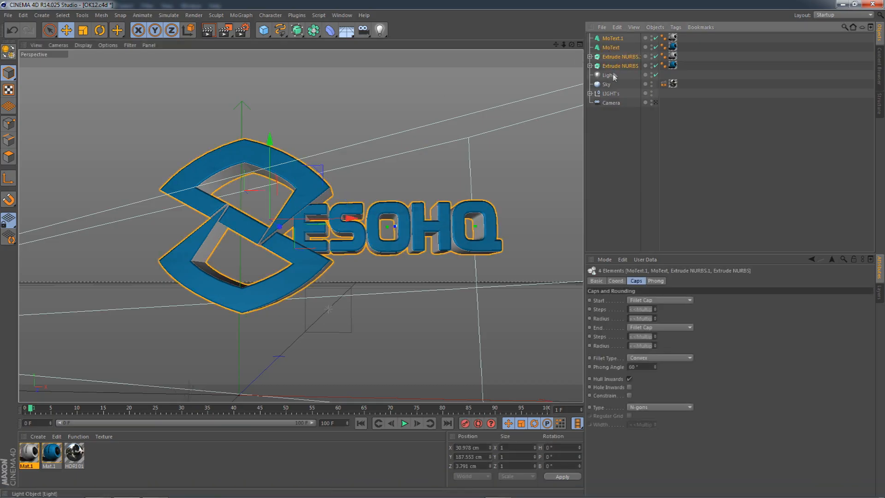
pyautogui.hotkey('alt', 'g')
pyautogui.press('r')
pyautogui.moveTo(275, 216); pyautogui.dragTo(161, 213)
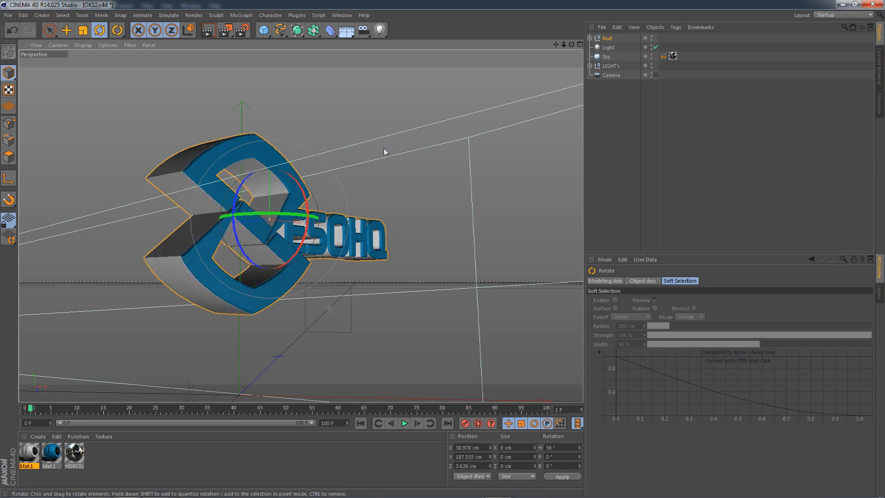
pyautogui.moveTo(571, 44); pyautogui.dragTo(571, 108)
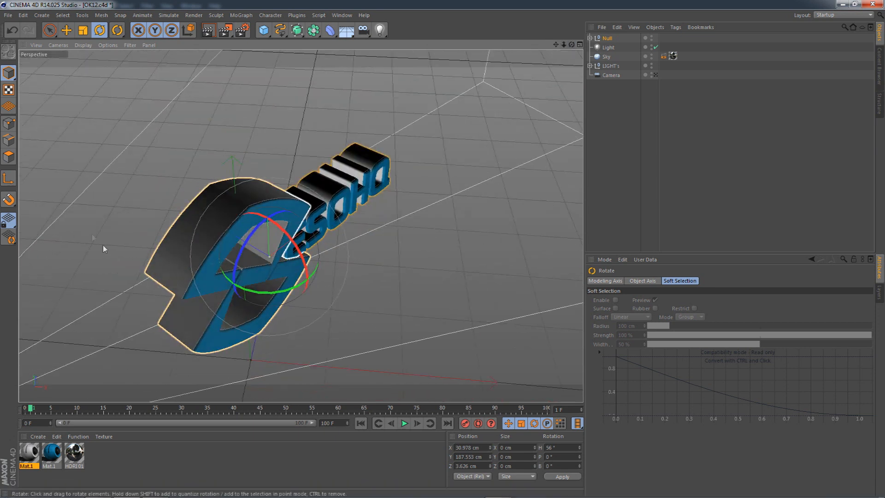
pyautogui.moveTo(571, 45); pyautogui.dragTo(573, 49)
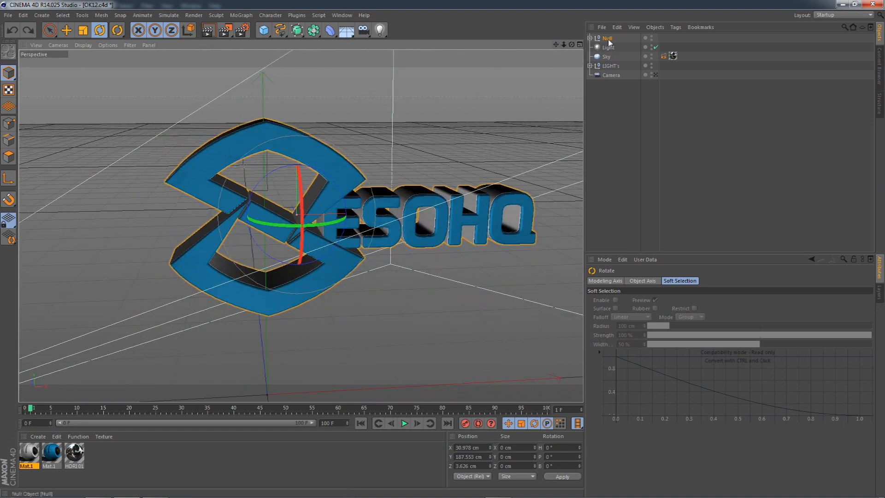
pyautogui.click(608, 38)
pyautogui.click(590, 38)
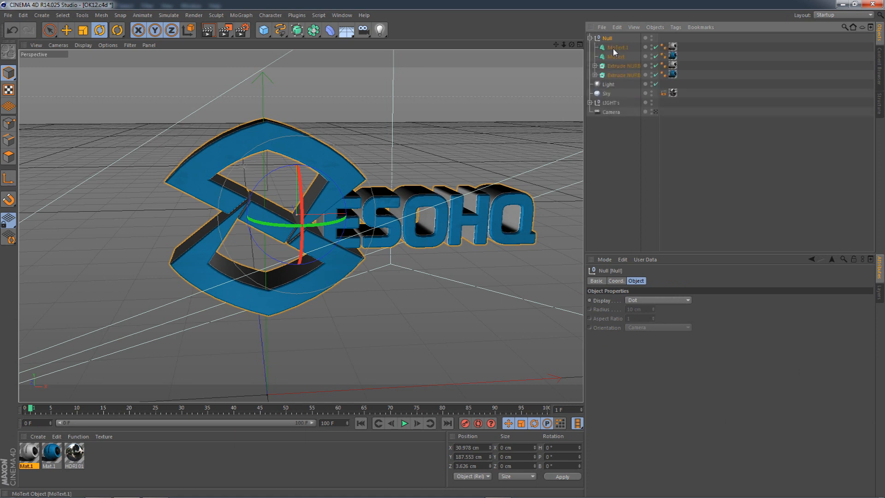
pyautogui.click(612, 47)
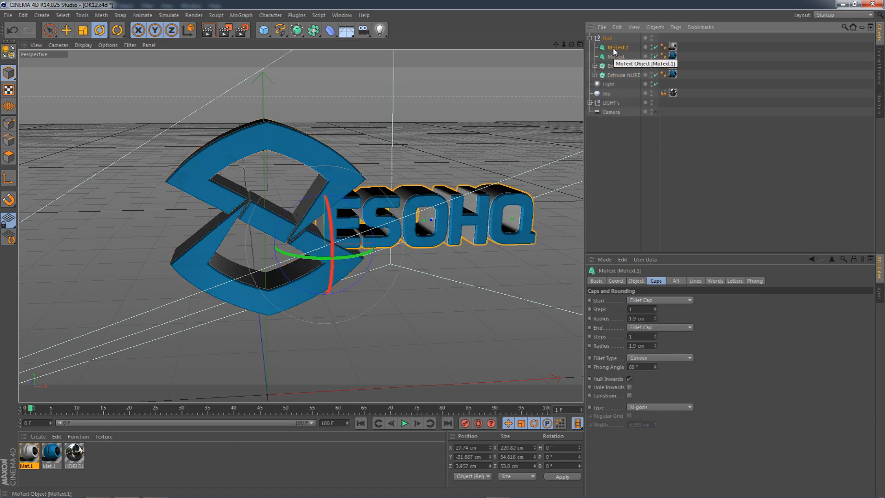
pyautogui.keyDown('shift'); pyautogui.click(613, 75); pyautogui.keyUp('shift')
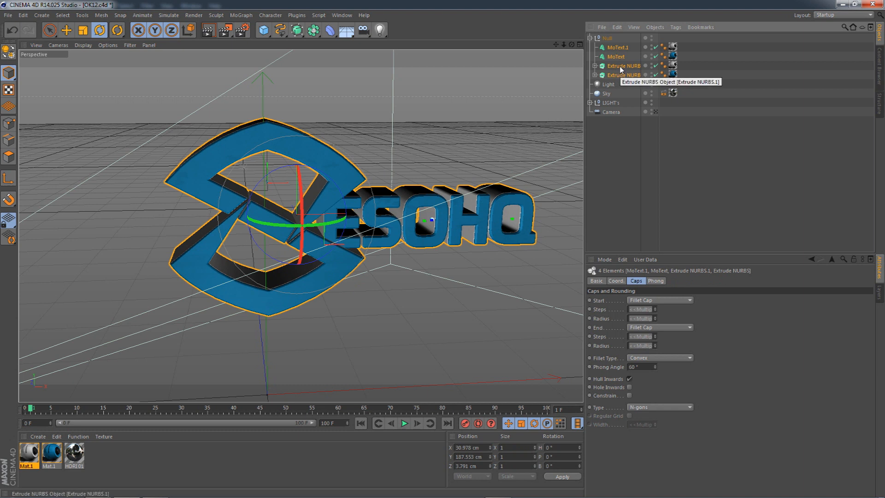
pyautogui.hotkey('alt', 'g')
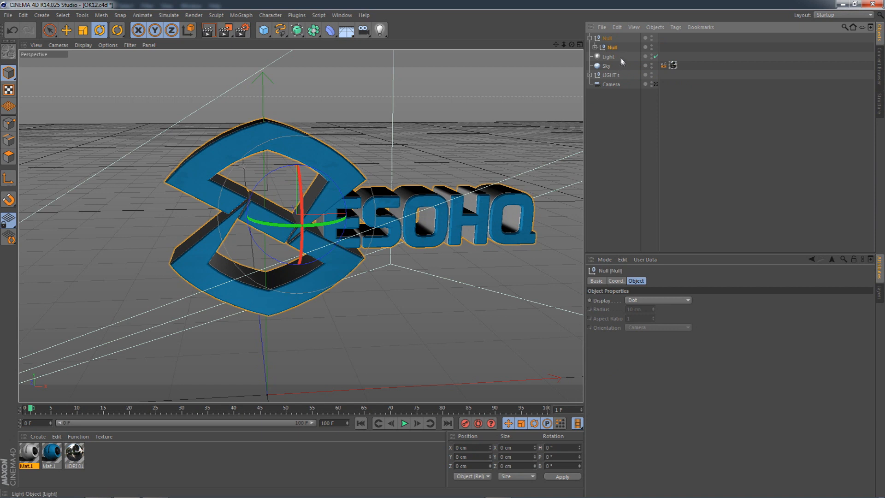
pyautogui.hotkey('ctrl', 'z')
pyautogui.click(591, 38)
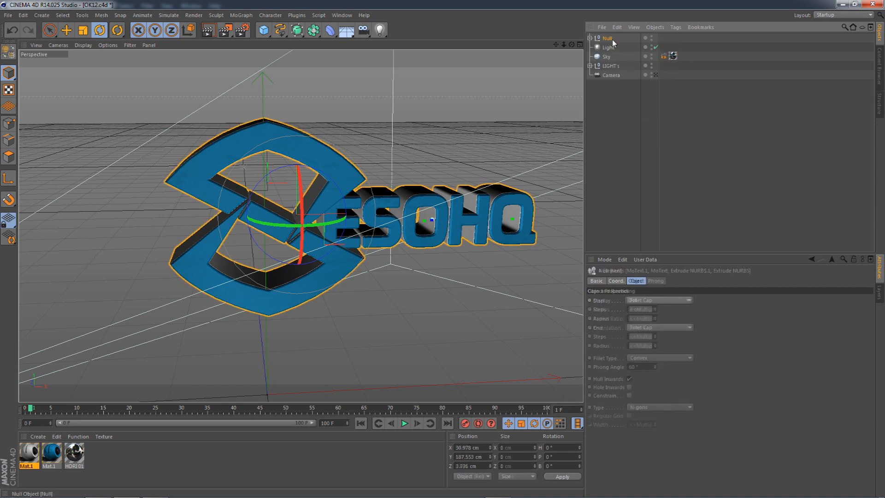
# Rotate the logo and text group to a heading of 24°.
pyautogui.moveTo(299, 225)
pyautogui.mouseDown()
pyautogui.moveTo(328, 216)
pyautogui.moveTo(308, 216)
pyautogui.mouseUp()
pyautogui.moveTo(556, 45); pyautogui.dragTo(617, 38)
pyautogui.moveTo(352, 210); pyautogui.dragTo(365, 212)
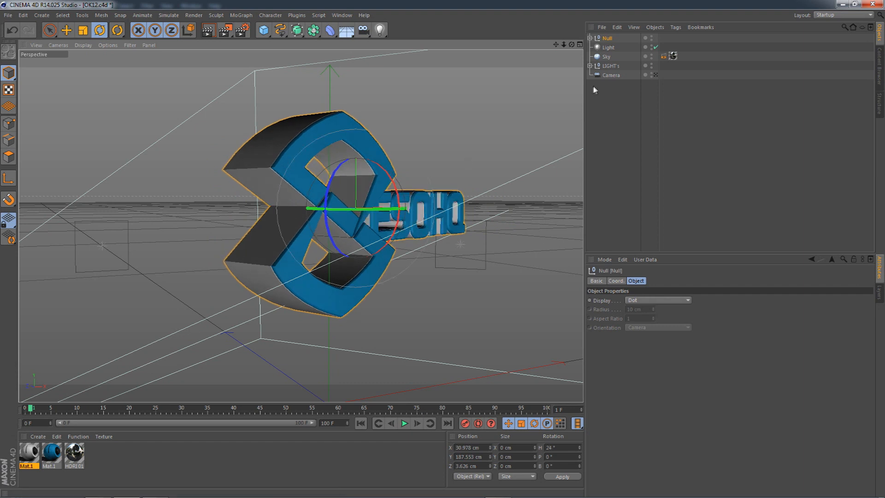
# Alternate between the scene camera and the default view, and orbit the scene camera to examine the logo from the side.
pyautogui.click(655, 74)
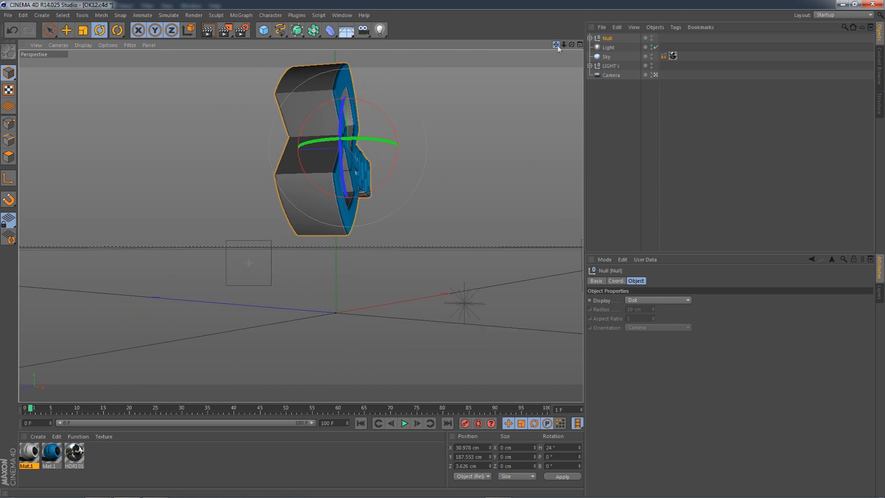
pyautogui.click(610, 76)
pyautogui.click(656, 75)
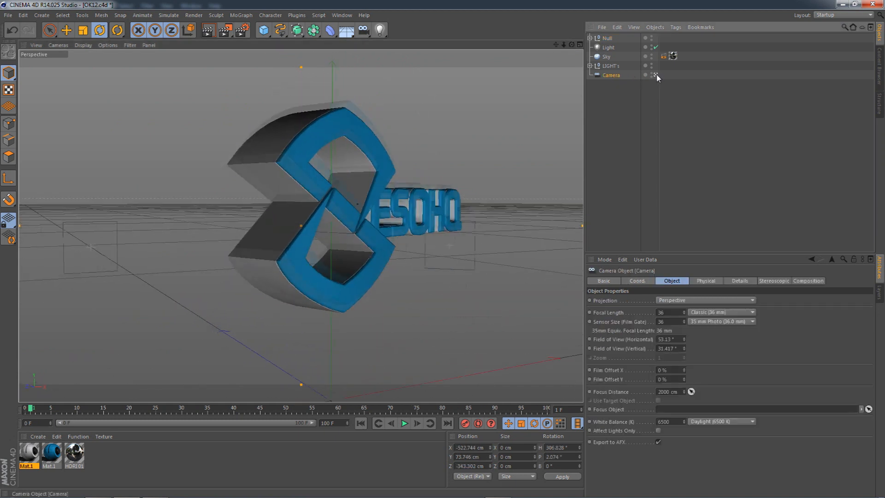
pyautogui.click(656, 75)
pyautogui.moveTo(571, 45); pyautogui.dragTo(572, 87)
pyautogui.moveTo(555, 44); pyautogui.dragTo(594, 49)
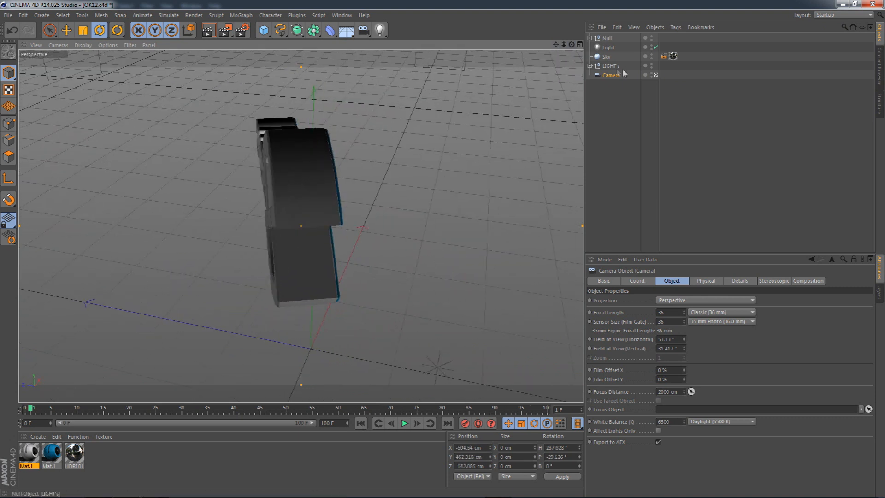
pyautogui.click(656, 74)
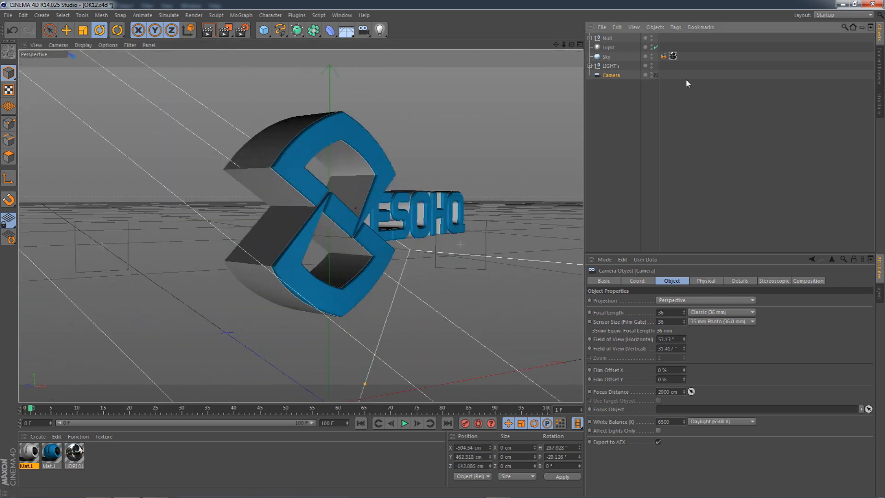
pyautogui.click(370, 35)
pyautogui.click(655, 75)
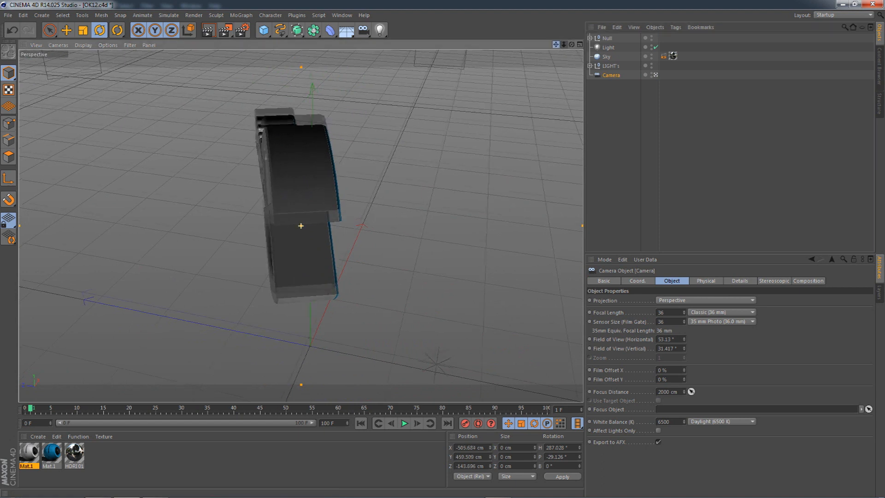
pyautogui.moveTo(572, 44); pyautogui.dragTo(575, 43)
# Add a new MoText object reading GRAPHIC DESIGNER in the Prototype font.
pyautogui.click(241, 15)
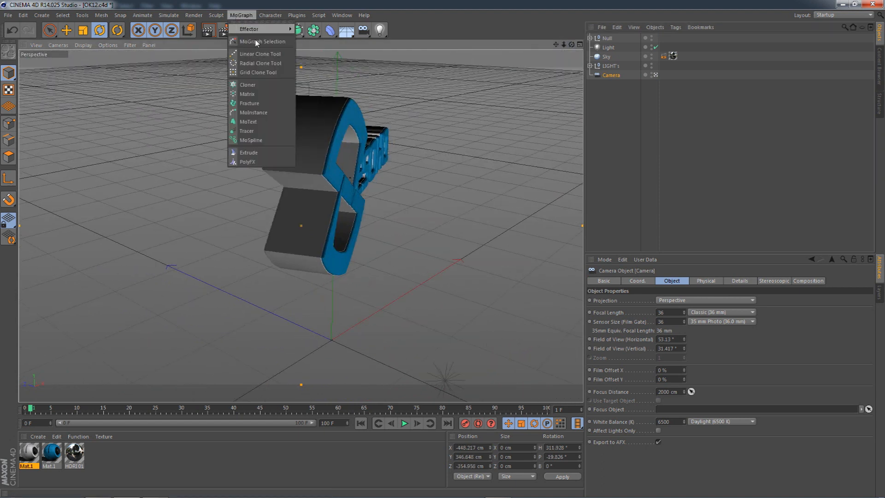
pyautogui.click(249, 122)
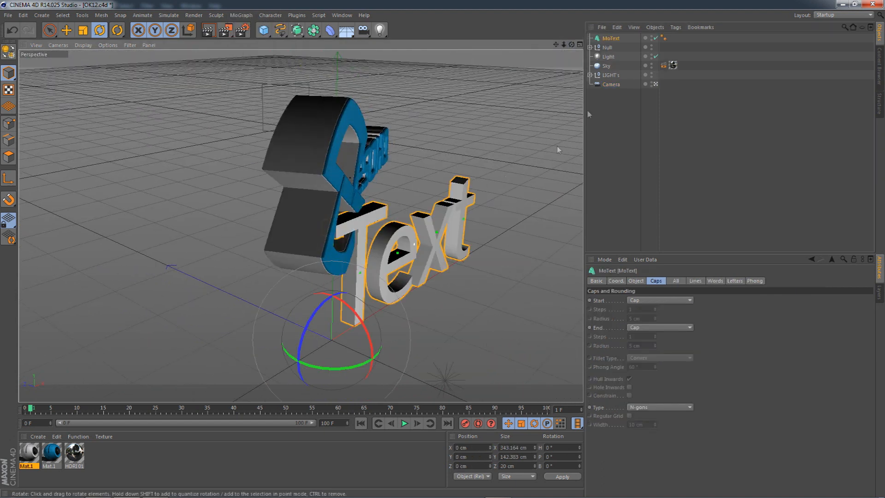
pyautogui.click(636, 280)
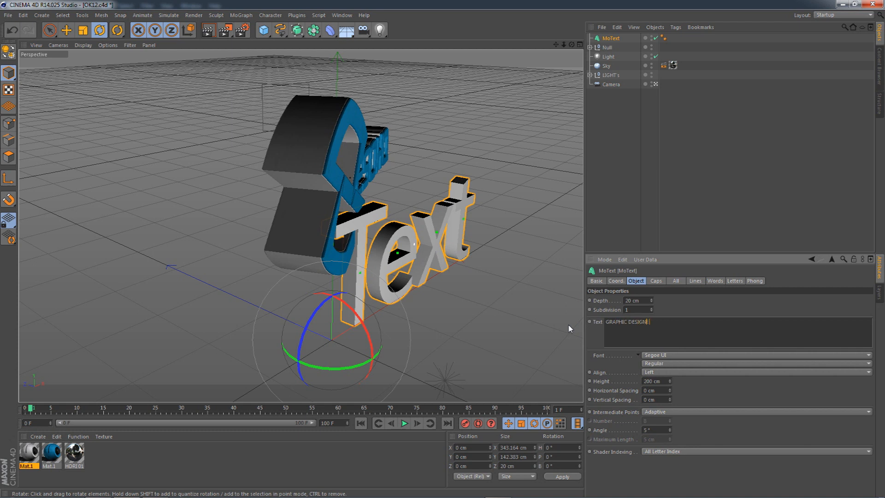
pyautogui.click(668, 355)
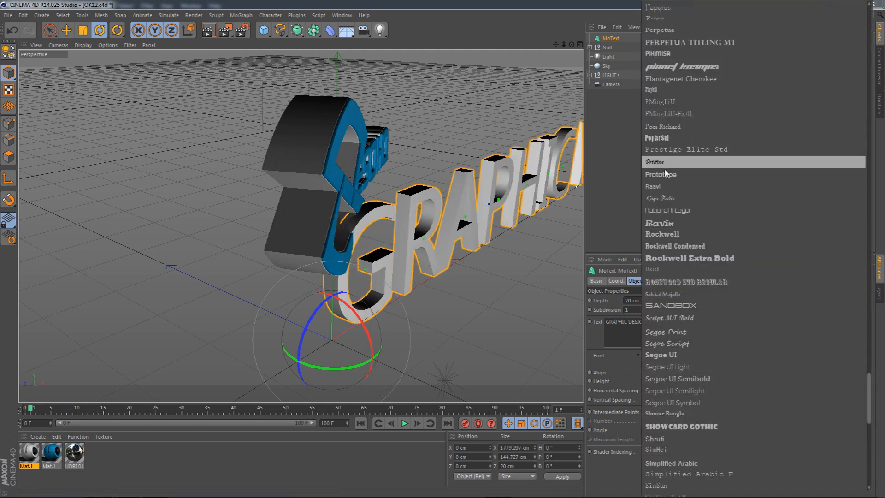
pyautogui.click(663, 164)
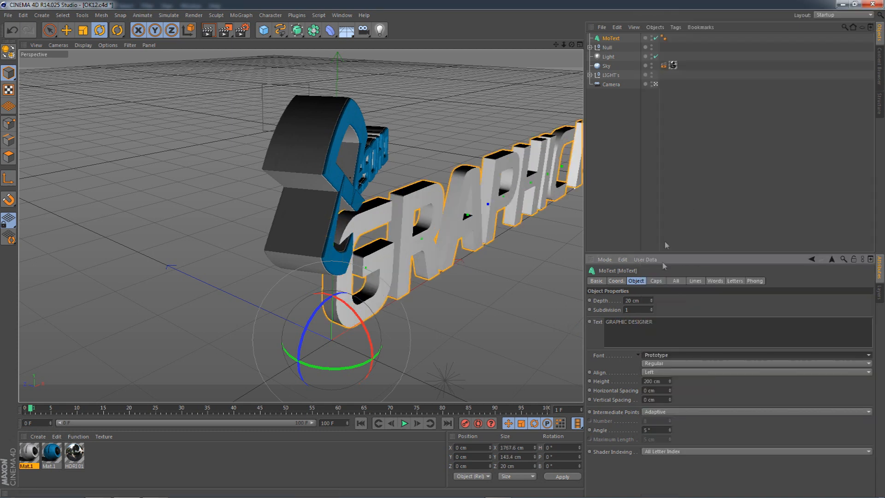
# Set the GRAPHIC DESIGNER text's depth to 45 cm and scale the whole text down to about 218.6 cm wide.
pyautogui.click(636, 298)
pyautogui.write('45')
pyautogui.press('Return')
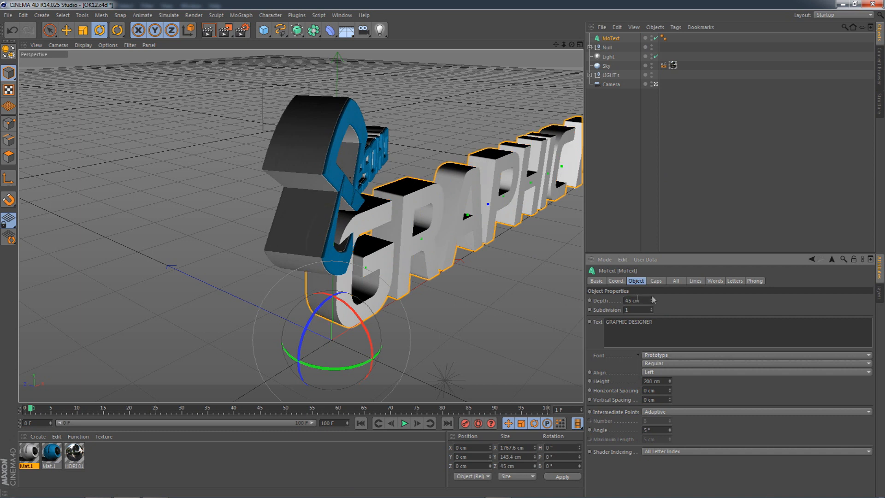
pyautogui.click(83, 30)
pyautogui.moveTo(415, 109); pyautogui.dragTo(105, 86)
# Move the GRAPHIC DESIGNER text onto the logo at about X -83.9, Y 179.8, Z -19.7 cm.
pyautogui.click(67, 30)
pyautogui.moveTo(333, 266); pyautogui.dragTo(218, 185)
pyautogui.moveTo(173, 207); pyautogui.dragTo(269, 214)
pyautogui.moveTo(296, 182); pyautogui.dragTo(295, 158)
# Rotate the GRAPHIC DESIGNER text to a heading of about -54° and slide it beside the logo to about X -192.4, Z 129.5 cm.
pyautogui.click(100, 30)
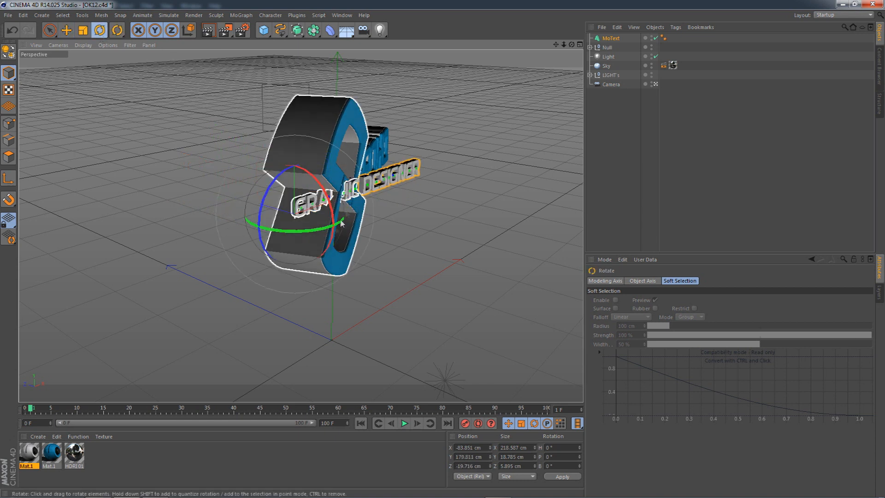
pyautogui.moveTo(317, 232); pyautogui.dragTo(244, 221)
pyautogui.click(66, 31)
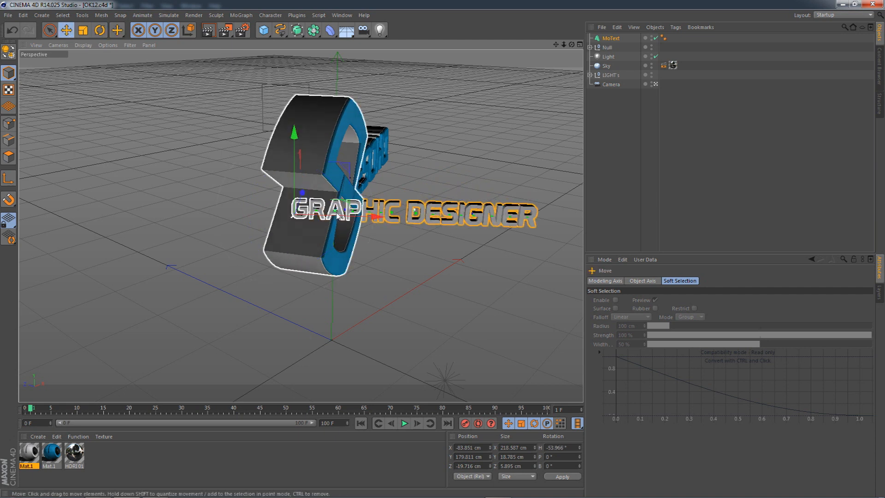
pyautogui.moveTo(428, 217); pyautogui.dragTo(175, 205)
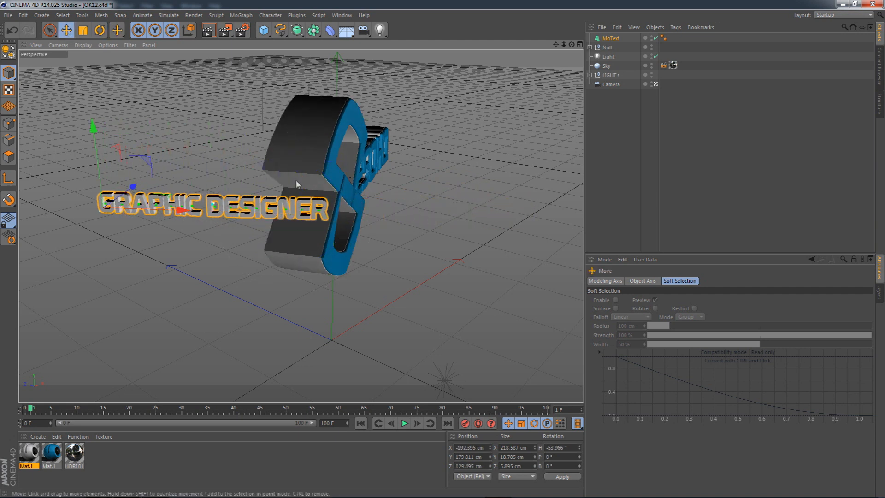
# Scale the GRAPHIC DESIGNER text to about 173.8 cm wide, with a heading of about -44°, at about X -175.5, Z 113.2 cm.
pyautogui.click(656, 84)
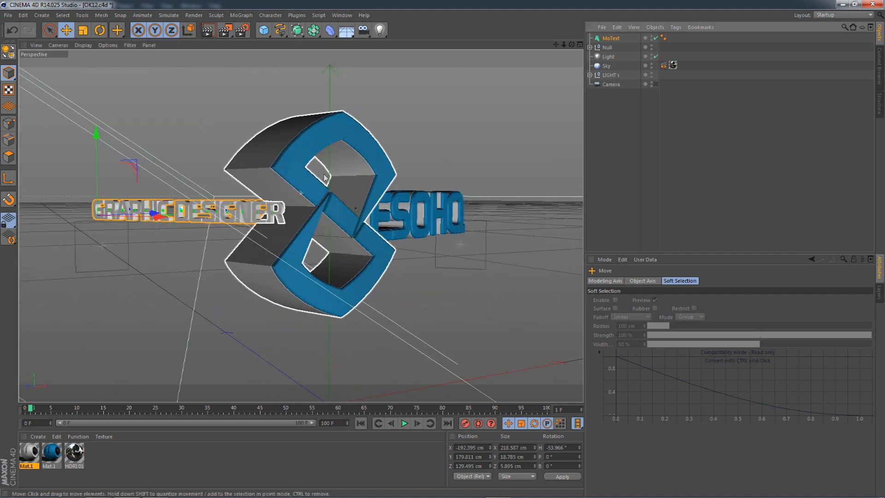
pyautogui.click(271, 214)
pyautogui.press('r')
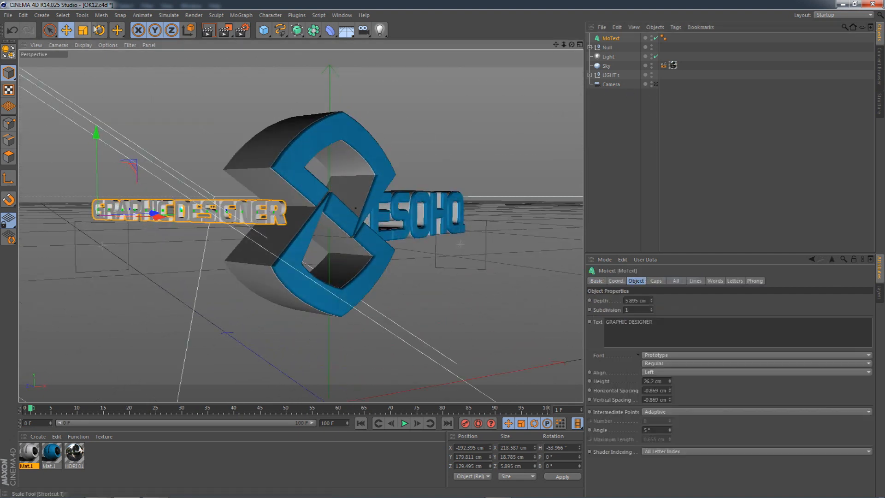
pyautogui.moveTo(111, 217); pyautogui.dragTo(126, 218)
pyautogui.click(82, 32)
pyautogui.moveTo(120, 51); pyautogui.dragTo(90, 84)
pyautogui.click(67, 30)
pyautogui.moveTo(161, 217); pyautogui.dragTo(180, 219)
# Move the GRAPHIC DESIGNER text to about X -195.2, Y 182.8, Z 81.3 cm, checking its placement through the scene camera.
pyautogui.click(653, 84)
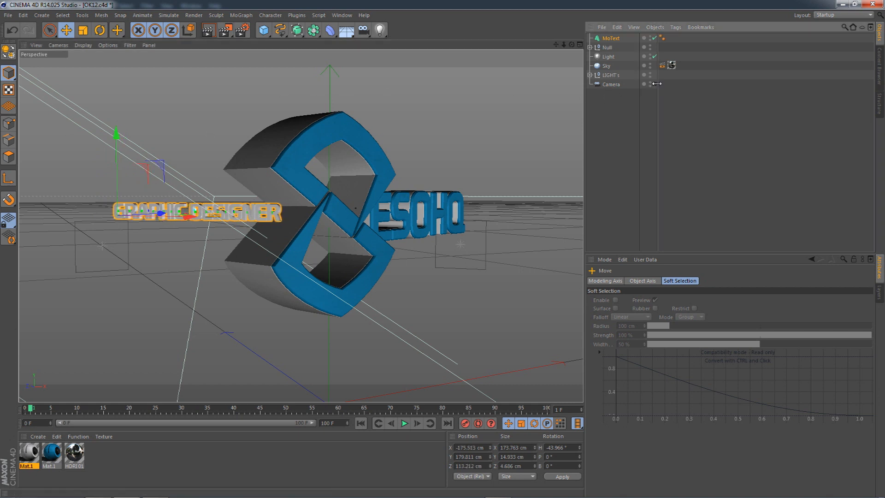
pyautogui.moveTo(159, 197); pyautogui.dragTo(152, 210)
pyautogui.click(654, 84)
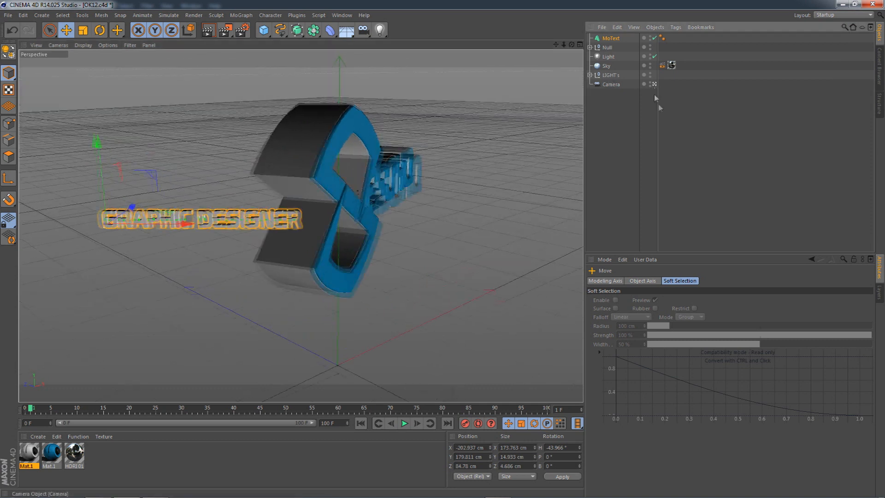
pyautogui.click(226, 221)
pyautogui.moveTo(226, 221); pyautogui.dragTo(222, 217)
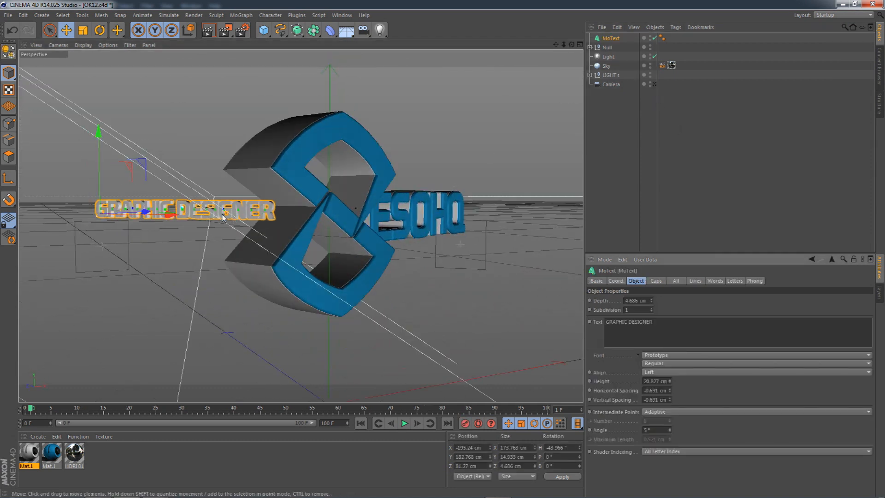
# Set the GRAPHIC DESIGNER text's depth to 40 cm.
pyautogui.click(638, 300)
pyautogui.write('40')
pyautogui.press('Return')
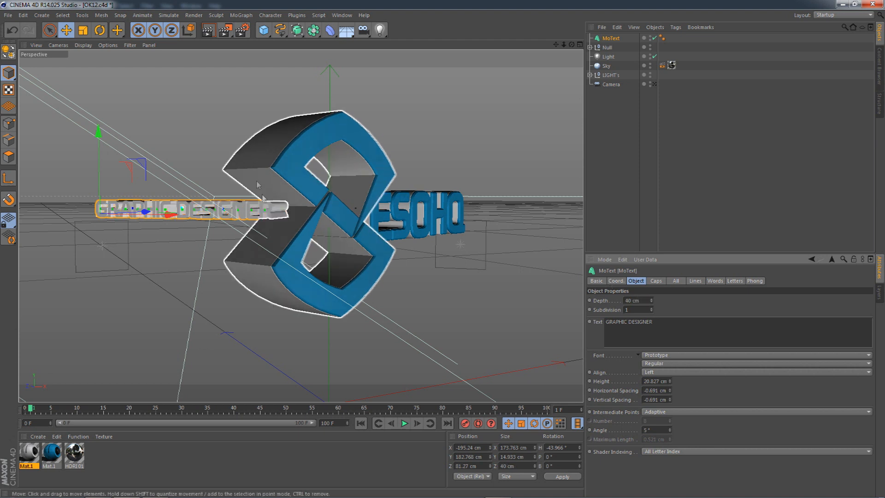
# Place the GRAPHIC DESIGNER text at about X -219.1, Z 56.5 cm with a -28° heading and compare it with the finished Photoshop banner.
pyautogui.moveTo(151, 198); pyautogui.dragTo(117, 221)
pyautogui.press('r')
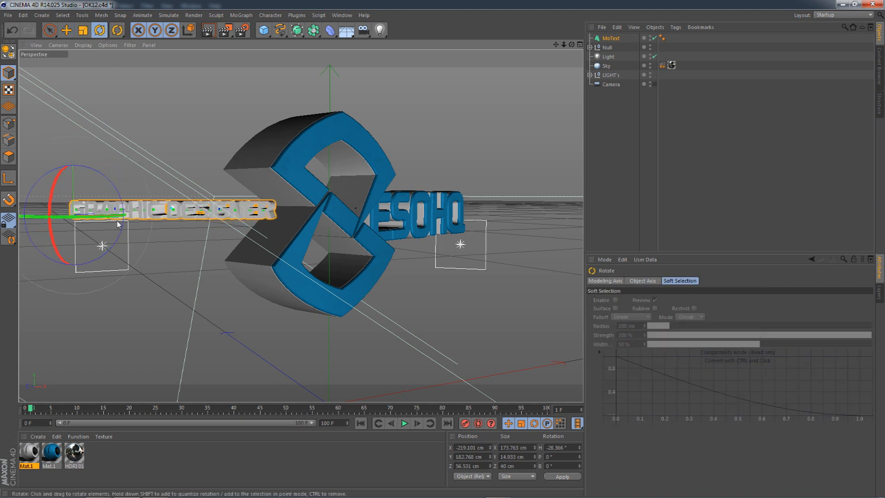
pyautogui.click(155, 490)
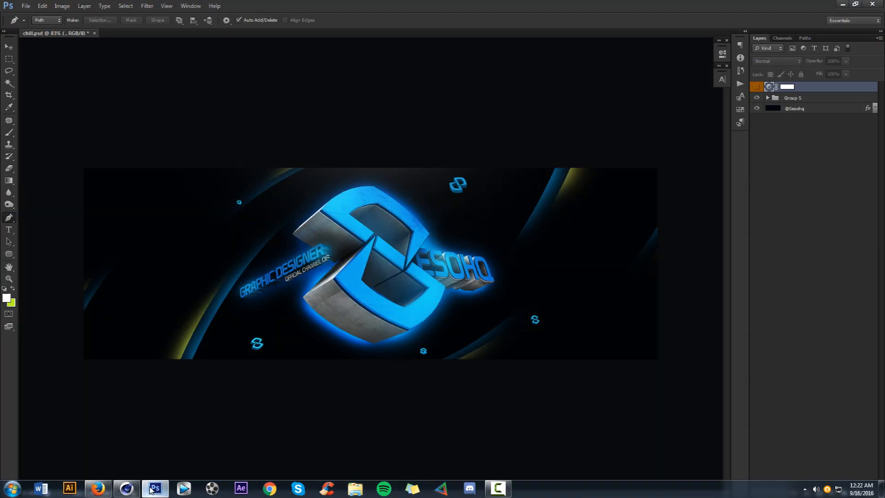
pyautogui.click(127, 492)
# Reduce the extrusion of the GRAPHIC DESIGNER text to a depth of 25 cm.
pyautogui.moveTo(572, 45); pyautogui.dragTo(627, 263)
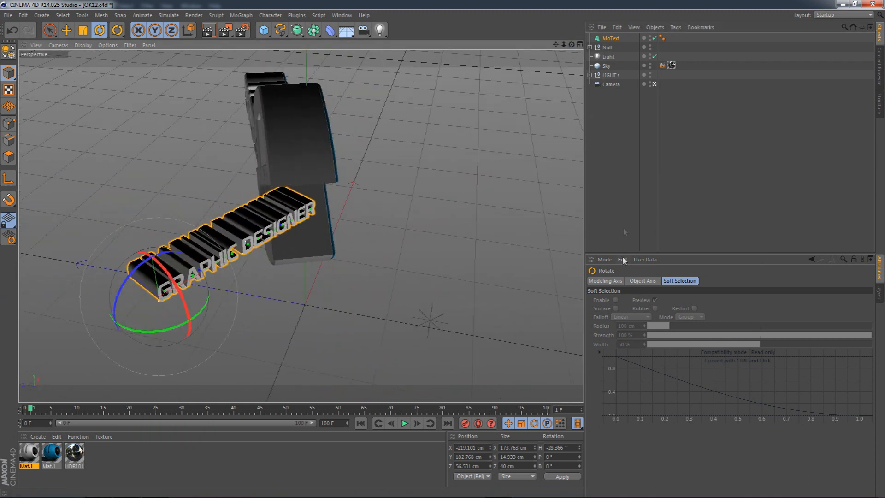
pyautogui.click(612, 39)
pyautogui.moveTo(642, 300); pyautogui.dragTo(618, 304)
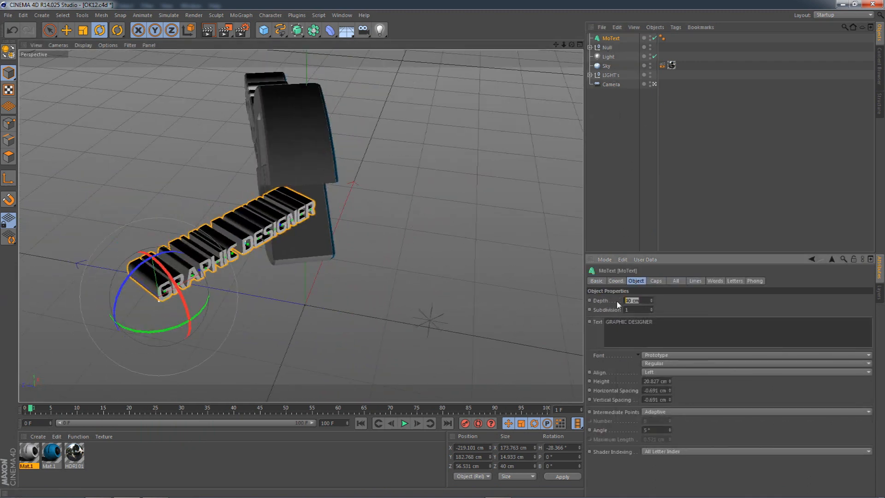
pyautogui.write('25')
pyautogui.press('Return')
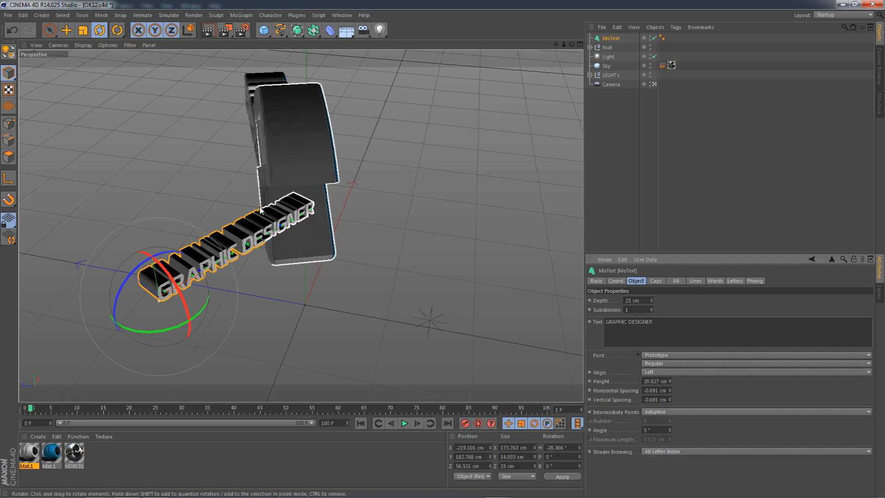
# Slide the GRAPHIC DESIGNER text to about X -218.5, Z 42.8 cm while looking through the scene camera.
pyautogui.click(66, 30)
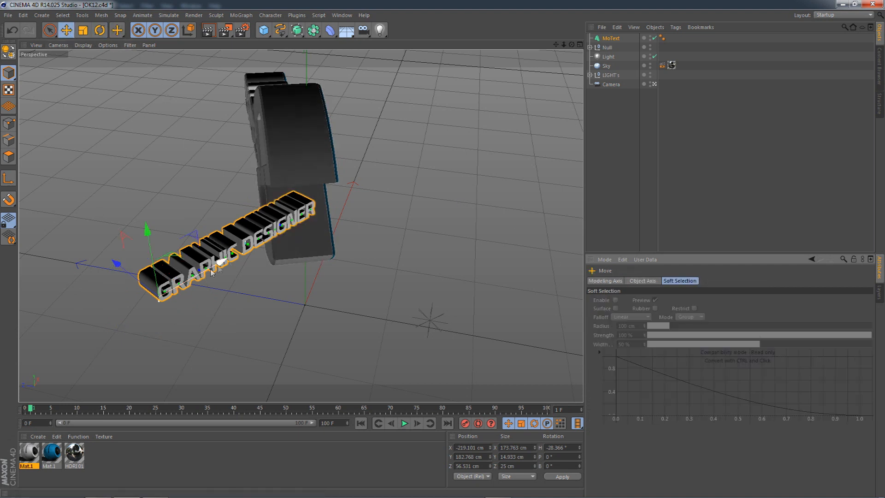
pyautogui.moveTo(572, 45); pyautogui.dragTo(591, 411)
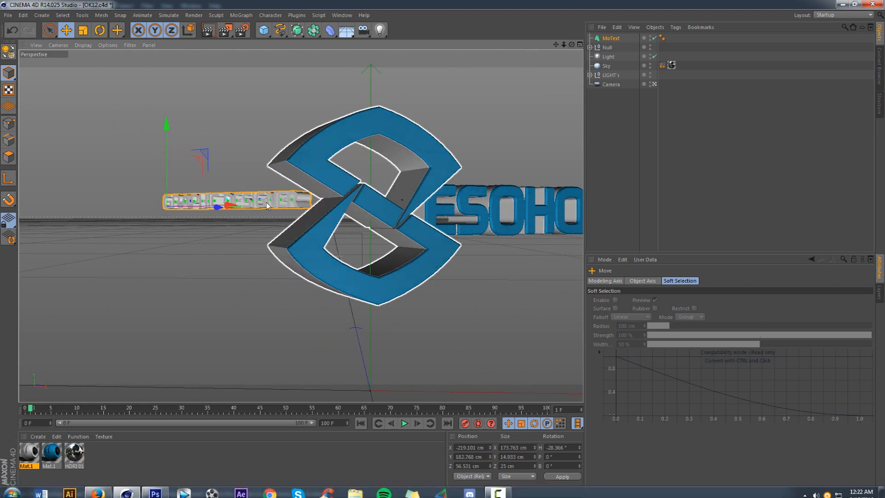
pyautogui.click(654, 84)
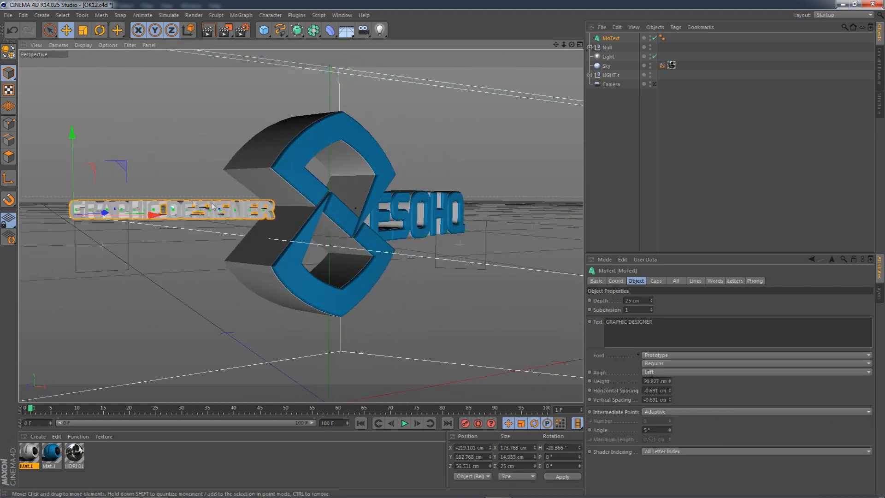
pyautogui.moveTo(141, 216)
pyautogui.mouseDown()
pyautogui.moveTo(130, 219)
pyautogui.moveTo(137, 216)
pyautogui.mouseUp()
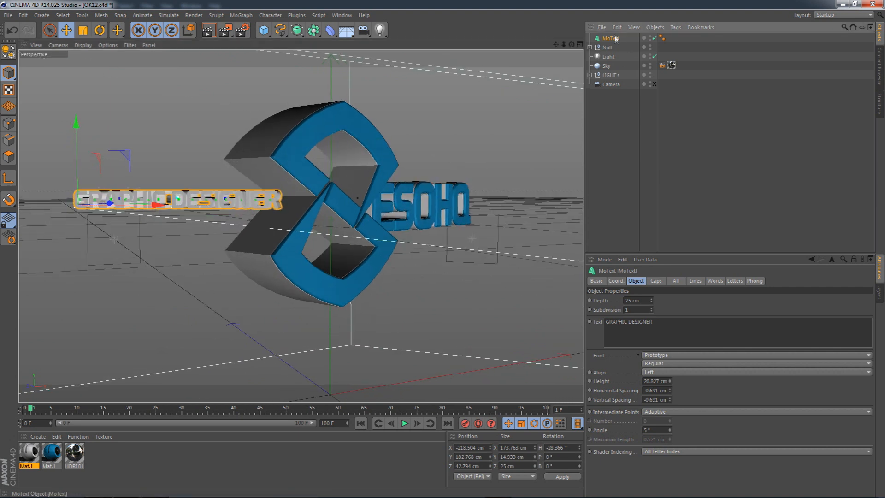
# Duplicate the GRAPHIC DESIGNER text object and change the copy's wording to OFFICIAL CHANNEL OF.
pyautogui.hotkey('ctrl', 'c')
pyautogui.hotkey('ctrl', 'v')
pyautogui.click(612, 40)
pyautogui.moveTo(660, 330); pyautogui.dragTo(558, 328)
pyautogui.write('OFFICIAL CHANNEL OF')
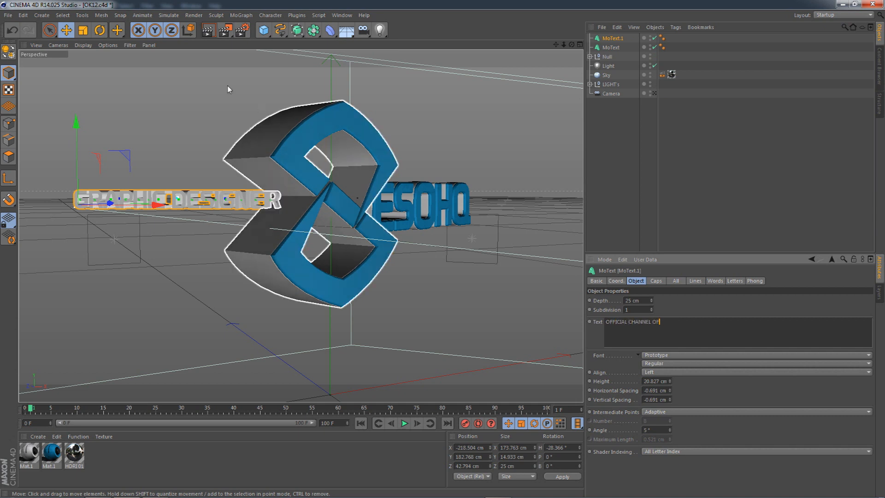
# Scale the OFFICIAL CHANNEL OF text to about 79.9 cm wide and place it beneath DESIGNER at about X -134.9, Y 172.8 cm.
pyautogui.moveTo(77, 124); pyautogui.dragTo(76, 155)
pyautogui.press('t')
pyautogui.moveTo(105, 117); pyautogui.dragTo(4, 118)
pyautogui.click(66, 30)
pyautogui.moveTo(157, 194); pyautogui.dragTo(262, 174)
pyautogui.click(152, 158)
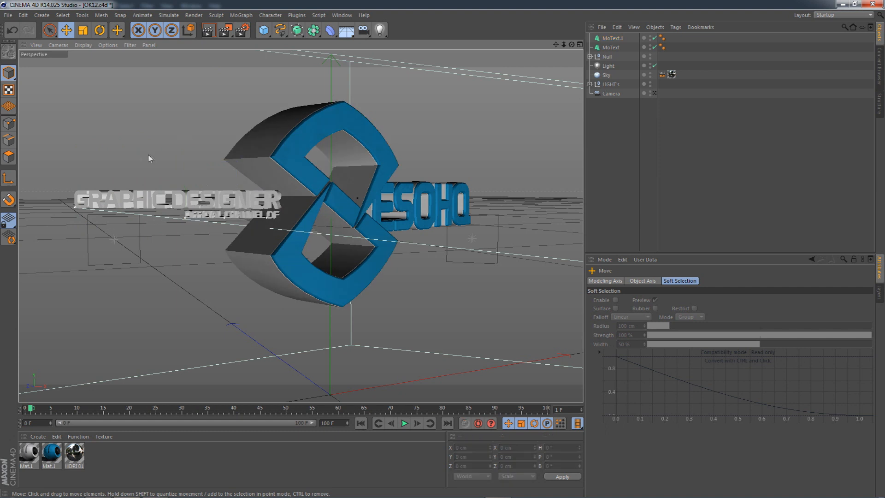
# Apply the blue material to the GRAPHIC DESIGNER text with cubic projection and seamless tiling.
pyautogui.click(52, 454)
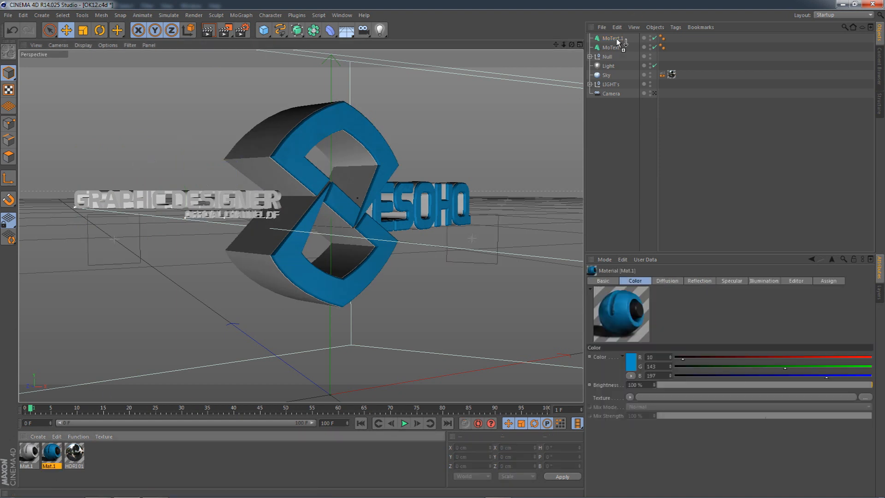
pyautogui.moveTo(617, 42); pyautogui.dragTo(618, 40)
pyautogui.moveTo(674, 42); pyautogui.dragTo(675, 46)
pyautogui.click(664, 318)
pyautogui.click(652, 350)
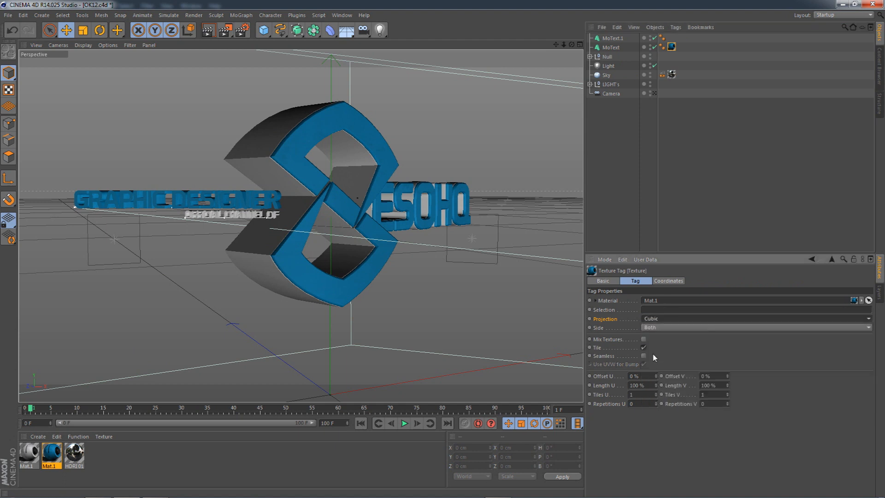
pyautogui.click(644, 355)
# Apply the light grey material to the OFFICIAL CHANNEL OF text and check the look against the finished Photoshop banner.
pyautogui.click(29, 453)
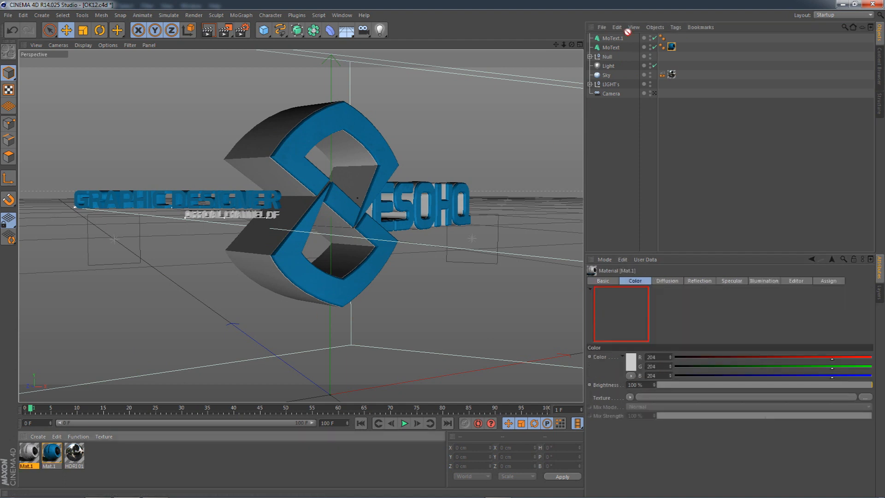
pyautogui.moveTo(606, 40); pyautogui.dragTo(609, 39)
pyautogui.click(626, 144)
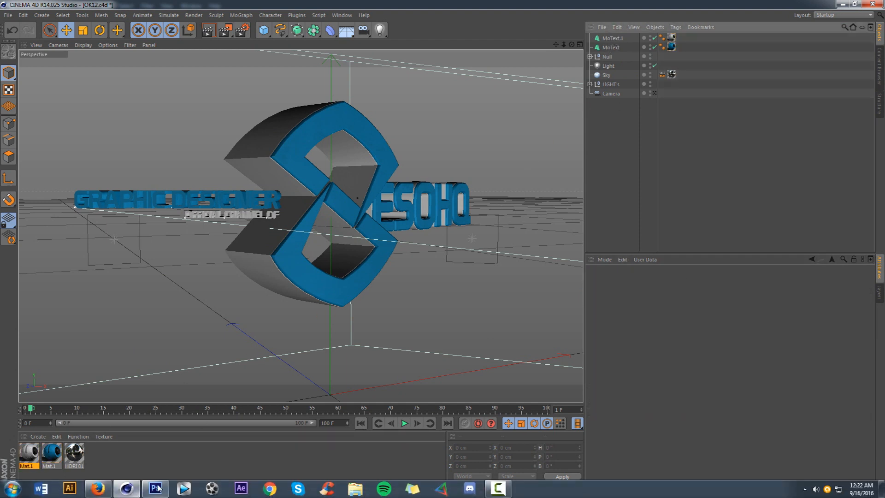
pyautogui.click(155, 489)
pyautogui.click(155, 489)
# Group the two new text objects with the existing logo null under one parent null.
pyautogui.click(607, 40)
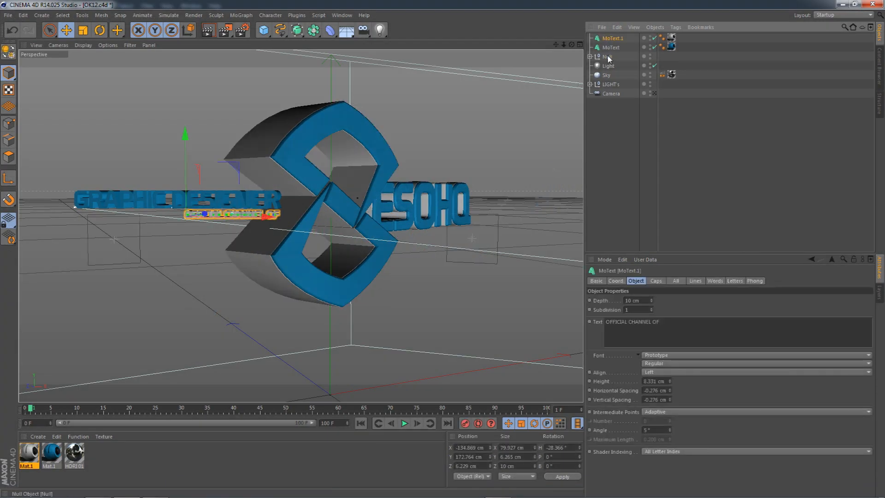
pyautogui.keyDown('shift'); pyautogui.click(607, 56); pyautogui.keyUp('shift')
pyautogui.hotkey('alt', 'g')
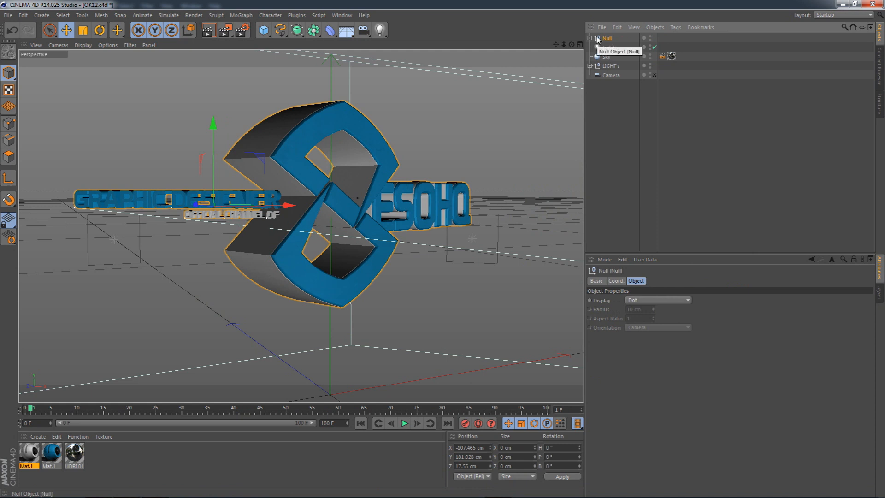
# Centre the parent null's axis on the logo at about X -0.3 cm and rotate the group to about H -7°, P -28.8°, B -2.6°.
pyautogui.click(99, 30)
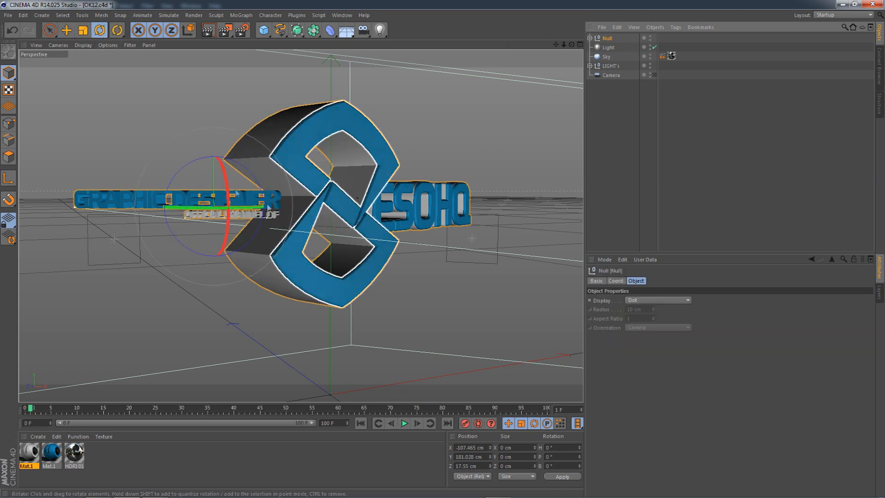
pyautogui.click(66, 30)
pyautogui.moveTo(263, 208); pyautogui.dragTo(371, 209)
pyautogui.click(12, 184)
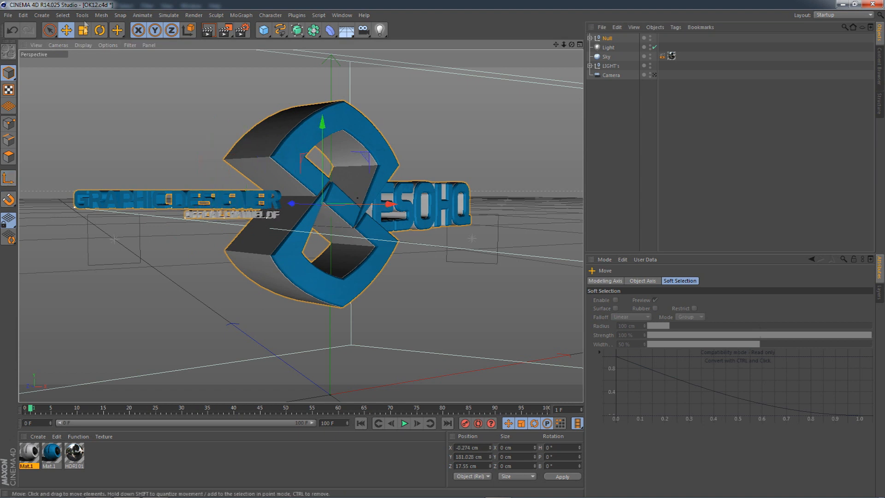
pyautogui.click(99, 31)
pyautogui.moveTo(362, 218); pyautogui.dragTo(350, 184)
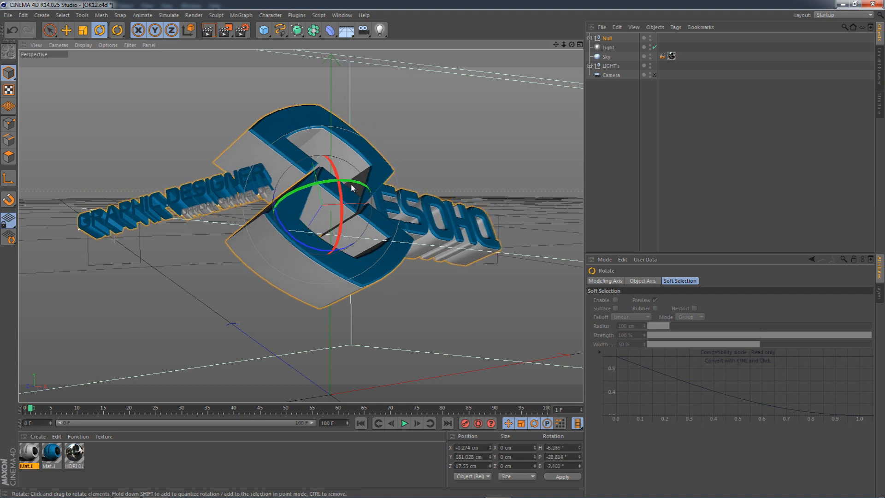
# Turn the GRAPHIC DESIGNER and OFFICIAL CHANNEL OF texts together by about -15° in heading and move them closer to the logo.
pyautogui.click(195, 183)
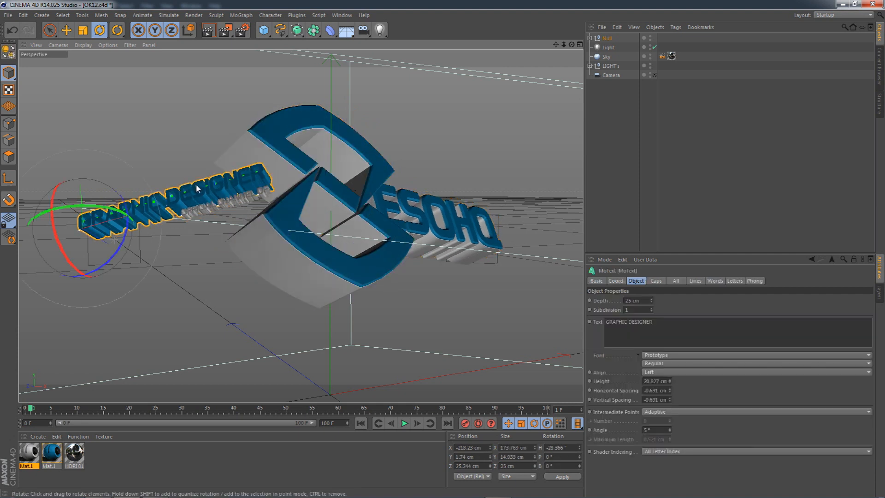
pyautogui.moveTo(149, 191); pyautogui.dragTo(133, 189)
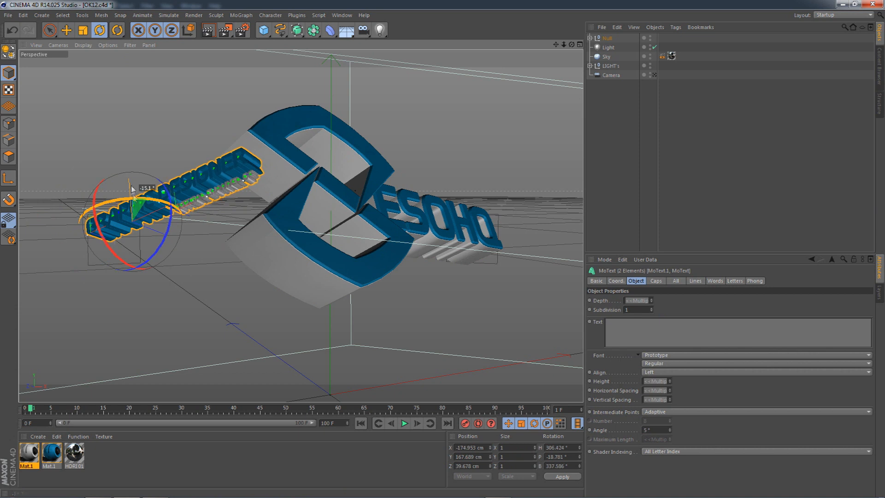
pyautogui.click(67, 32)
pyautogui.moveTo(156, 232); pyautogui.dragTo(176, 238)
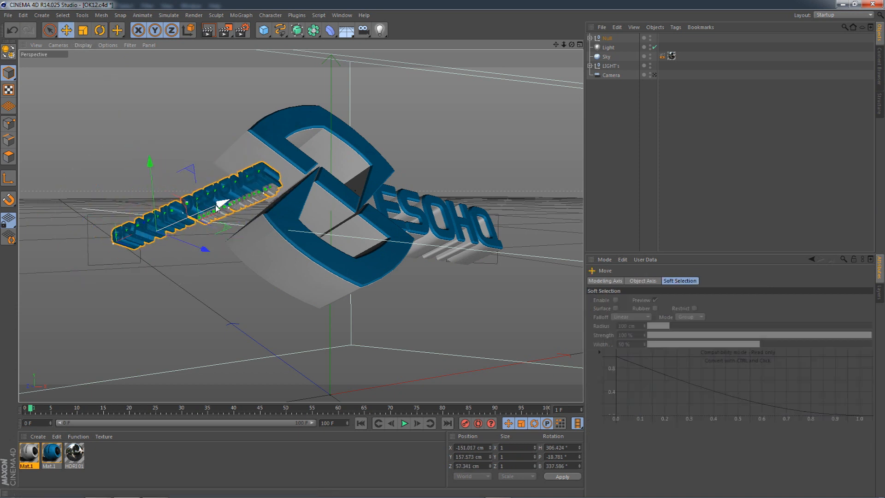
# Set the depth of the GRAPHIC DESIGNER text inside the group to 18 cm.
pyautogui.click(597, 39)
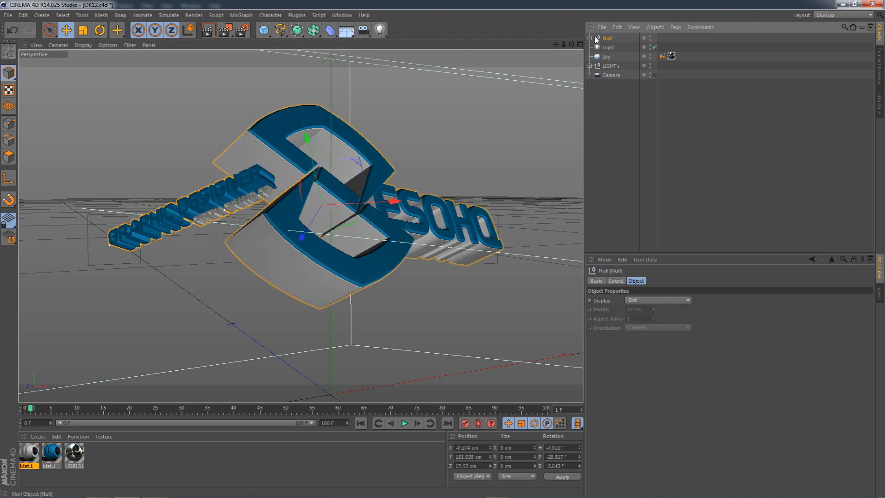
pyautogui.click(590, 38)
pyautogui.click(613, 56)
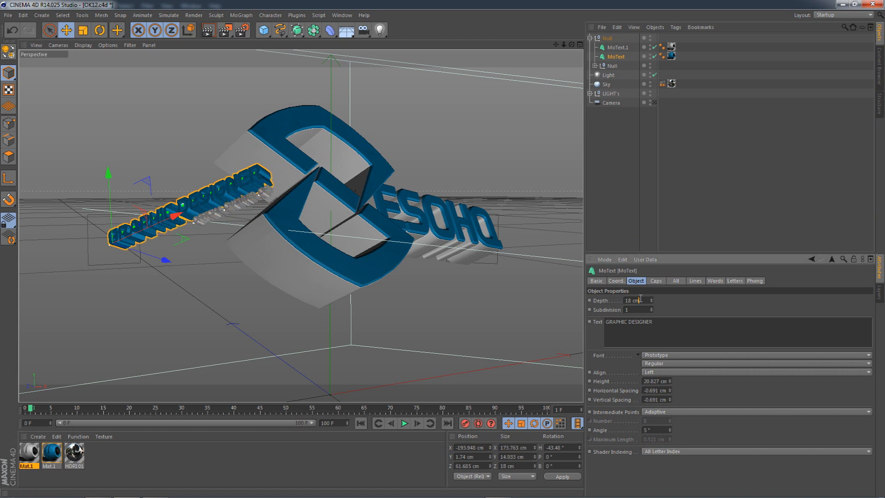
pyautogui.click(659, 200)
# Tilt the whole logo group to about H -6.8°, P -23.9°, B -2.5°.
pyautogui.moveTo(556, 44); pyautogui.dragTo(555, 52)
pyautogui.click(590, 38)
pyautogui.click(607, 38)
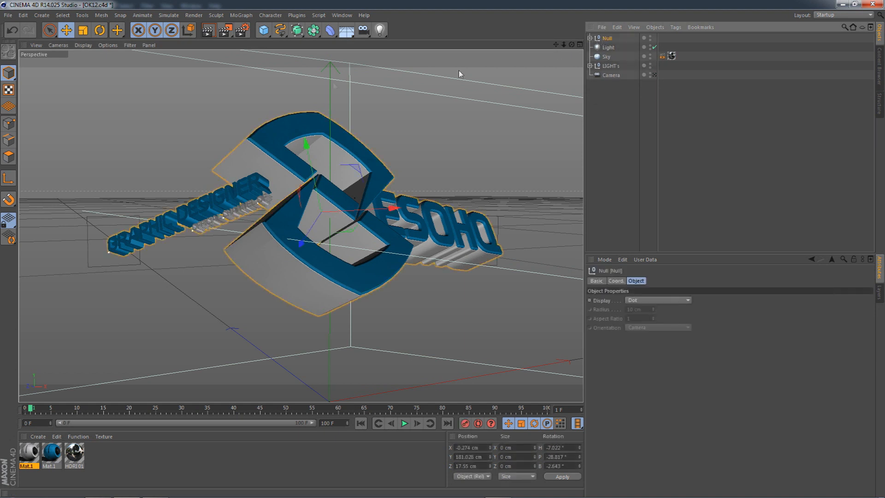
pyautogui.click(102, 31)
pyautogui.moveTo(340, 202); pyautogui.dragTo(341, 216)
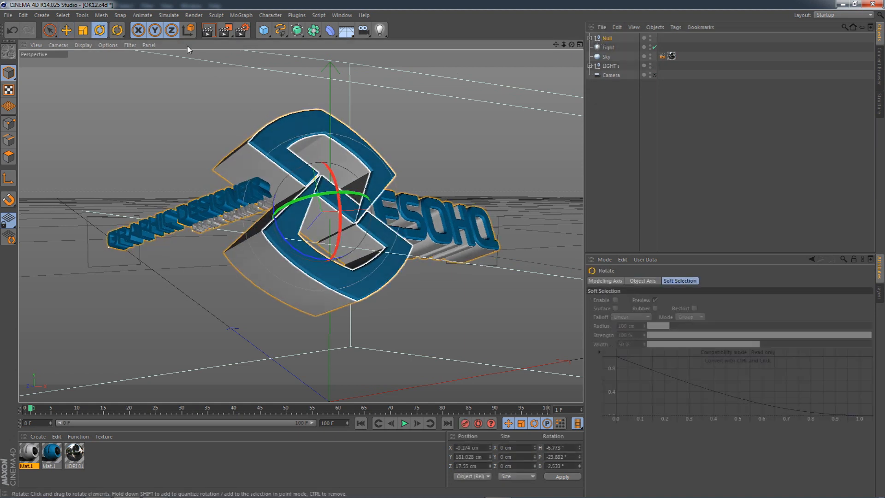
# Review the render settings for Save, Ambient Occlusion, Global Illumination and Sharpen Filter, including the PNG output with alpha channel.
pyautogui.click(241, 30)
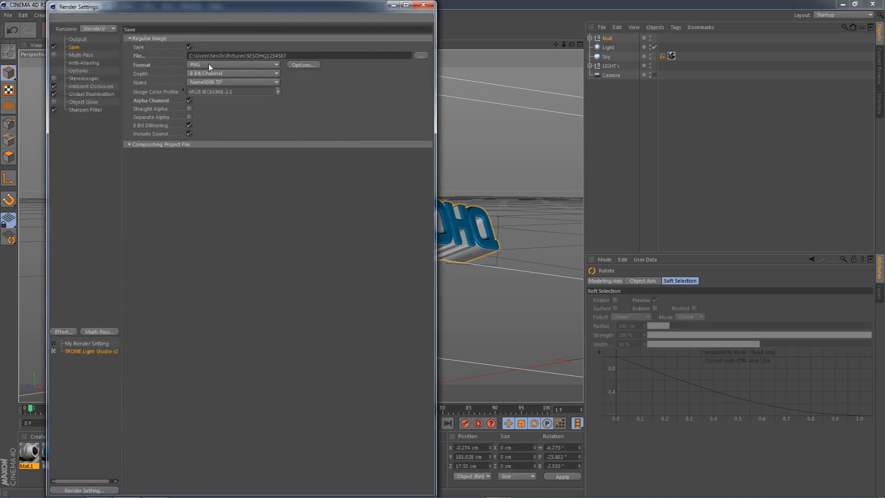
pyautogui.click(209, 67)
pyautogui.click(209, 67)
pyautogui.moveTo(224, 4); pyautogui.dragTo(307, 86)
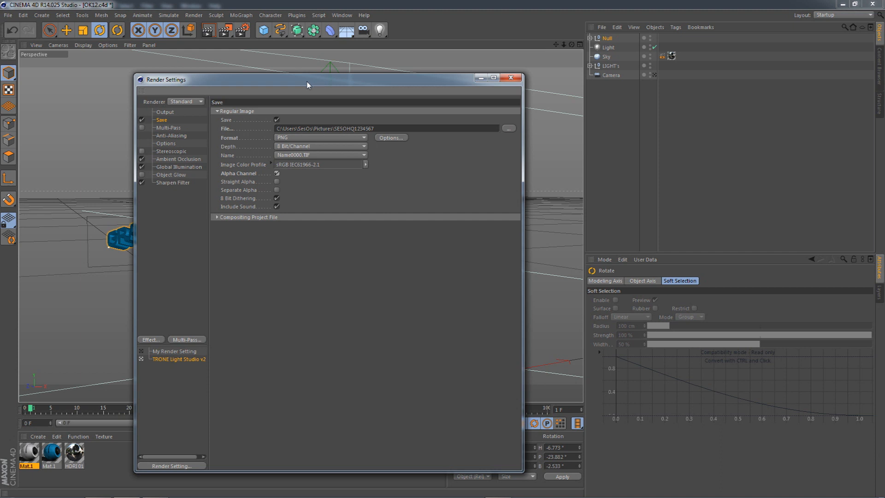
pyautogui.click(173, 158)
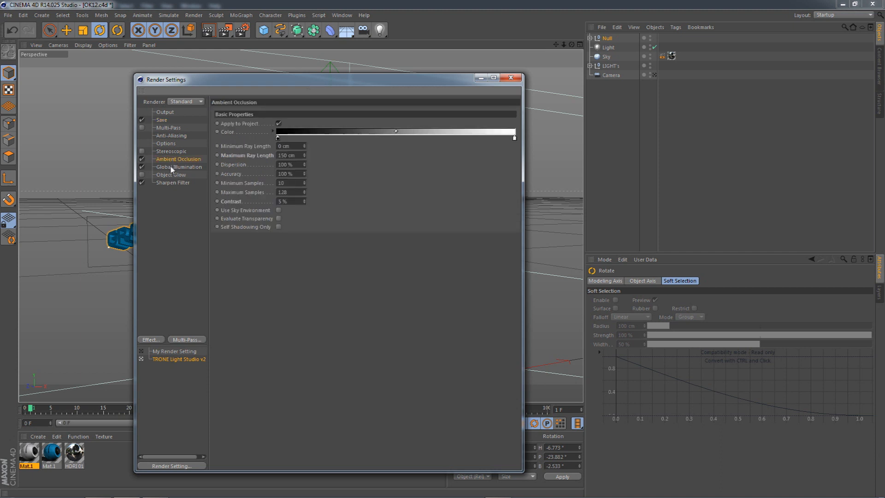
pyautogui.click(172, 166)
pyautogui.click(174, 183)
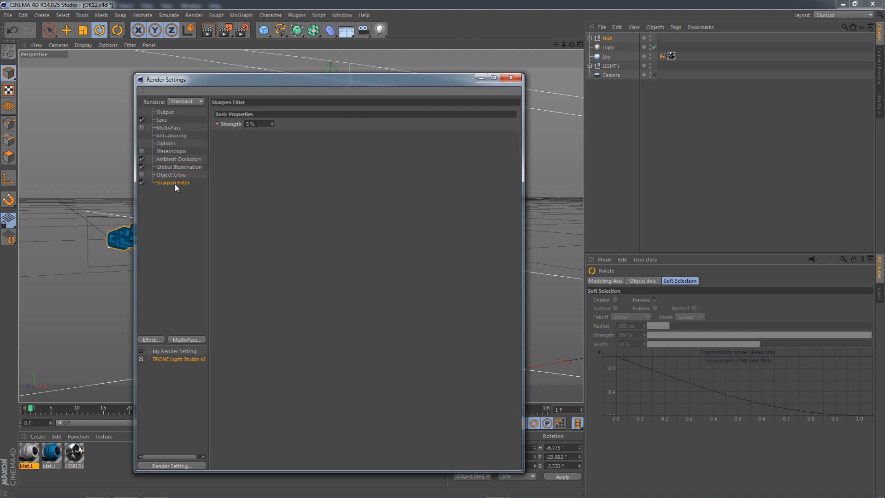
pyautogui.click(180, 159)
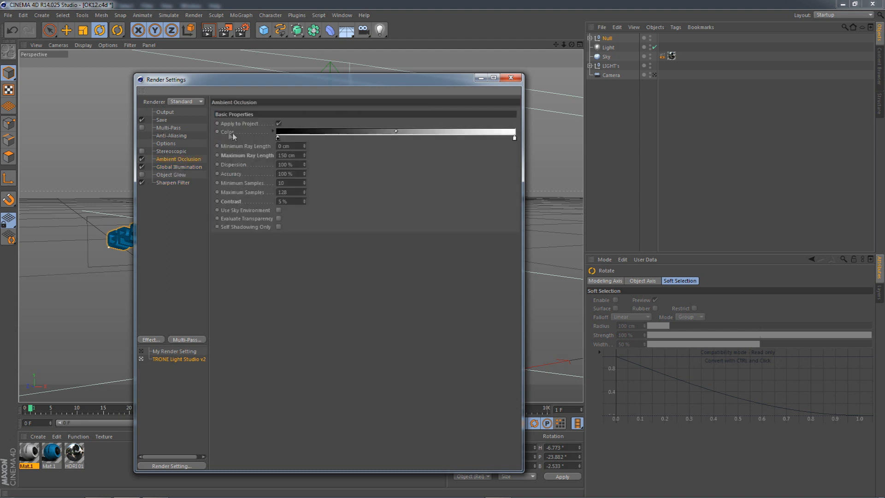
pyautogui.click(163, 112)
pyautogui.click(161, 120)
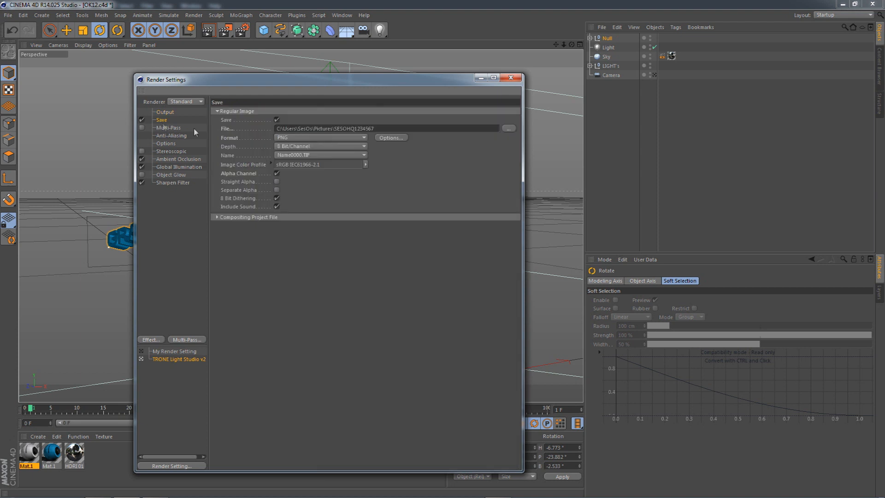
pyautogui.click(390, 137)
pyautogui.click(371, 149)
pyautogui.click(511, 77)
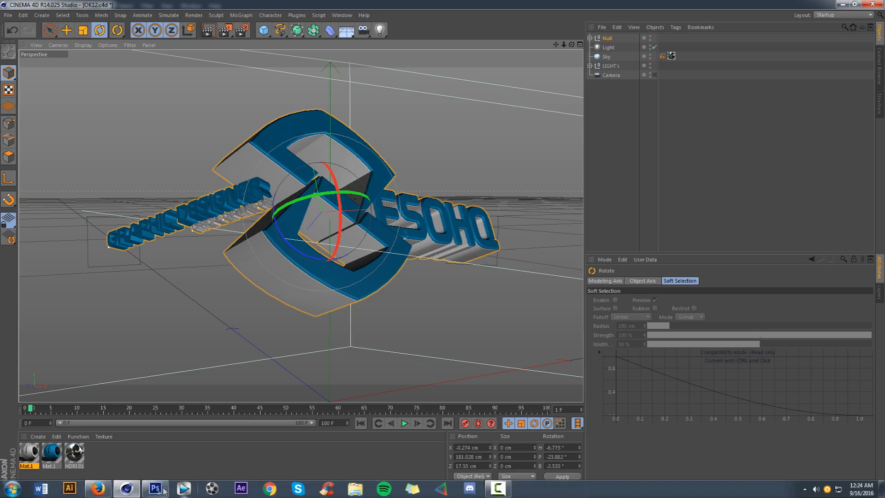
# Switch to Photoshop and view the finished banner in chill.psd.
pyautogui.click(155, 492)
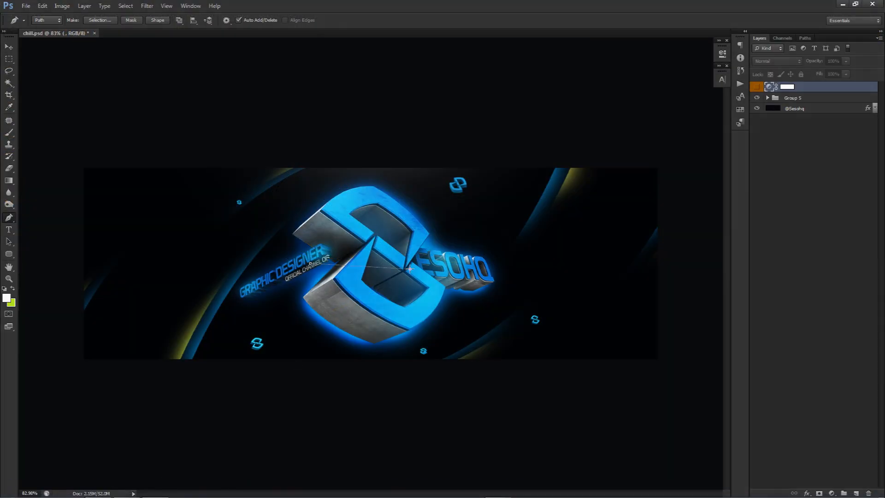
pyautogui.rightClick(434, 247)
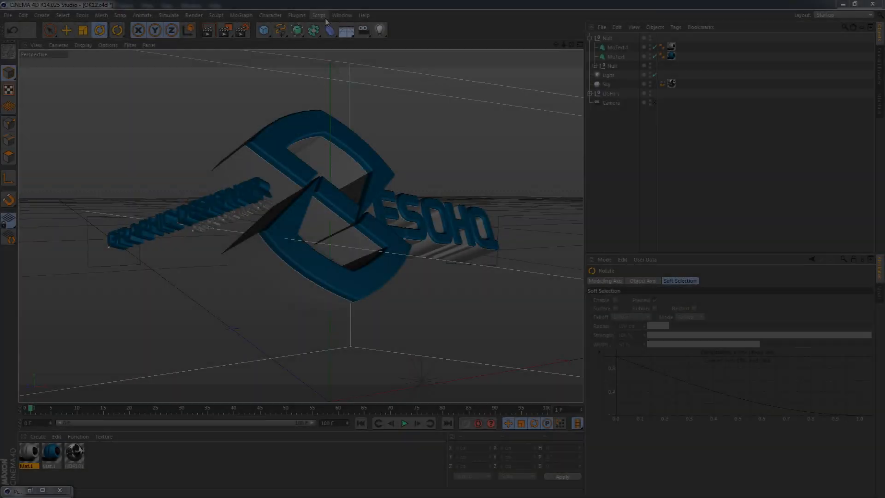
# Examine the whole rendered logo in SESOHQ12345678_0001.png in the Cinema 4D Picture Viewer.
pyautogui.click(342, 15)
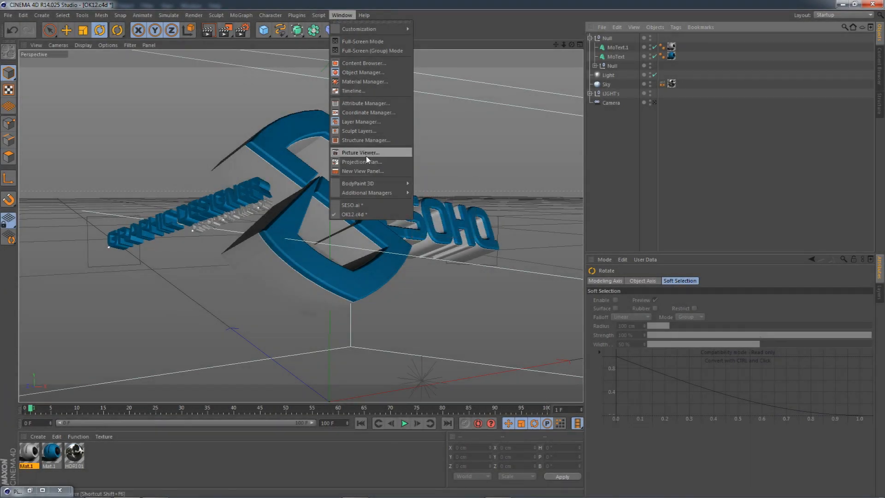
pyautogui.click(360, 152)
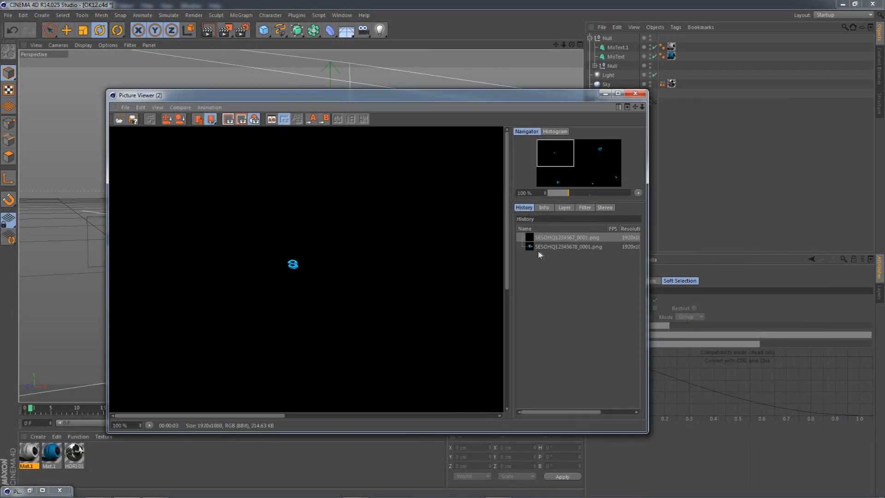
pyautogui.click(542, 247)
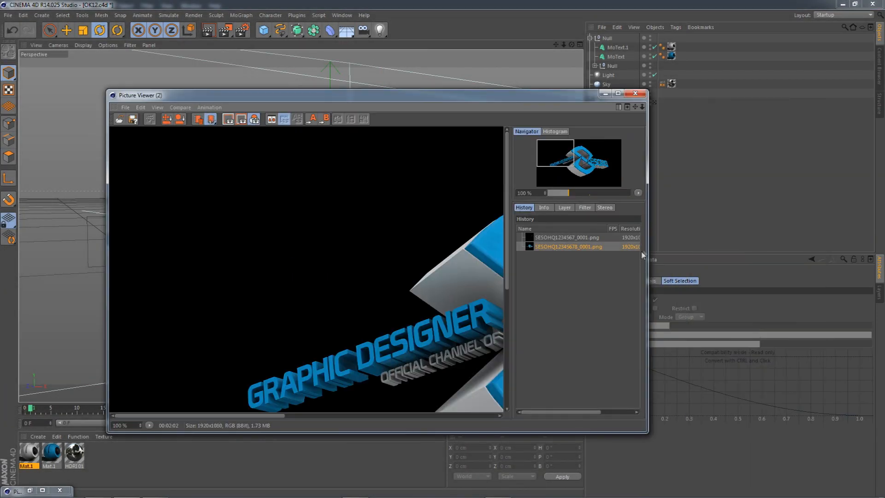
pyautogui.moveTo(511, 261); pyautogui.dragTo(470, 262)
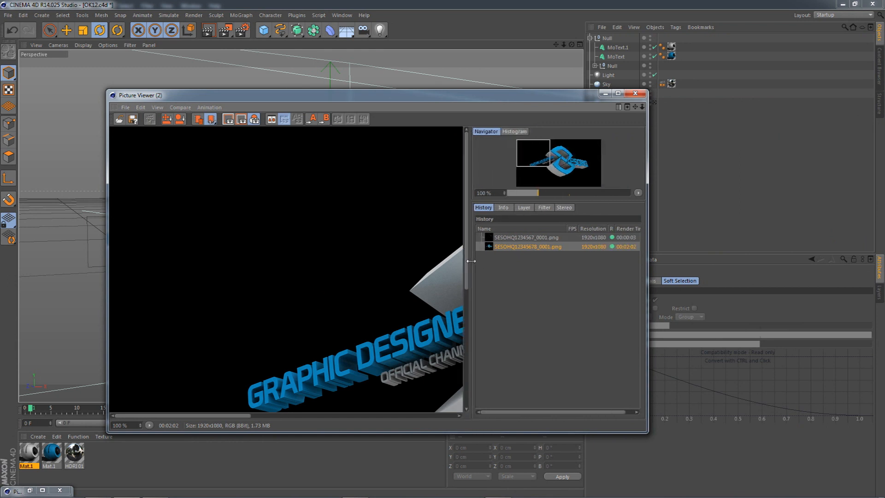
pyautogui.scroll(-4, 387, 231)
pyautogui.moveTo(385, 226); pyautogui.dragTo(294, 234)
pyautogui.scroll(-2, 295, 235)
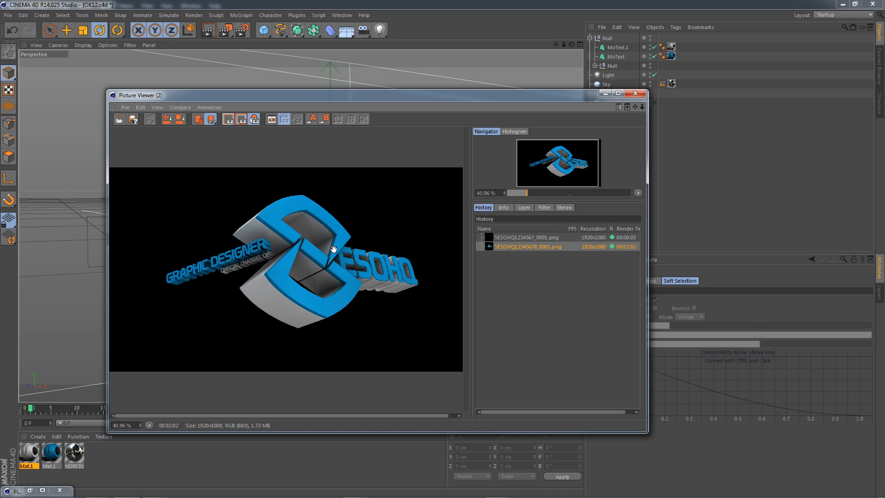
pyautogui.scroll(2, 333, 248)
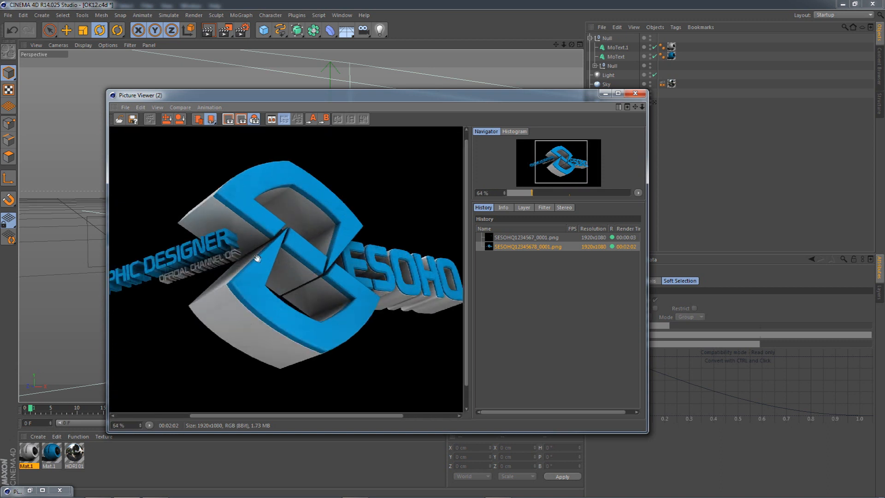
pyautogui.scroll(-2, 341, 261)
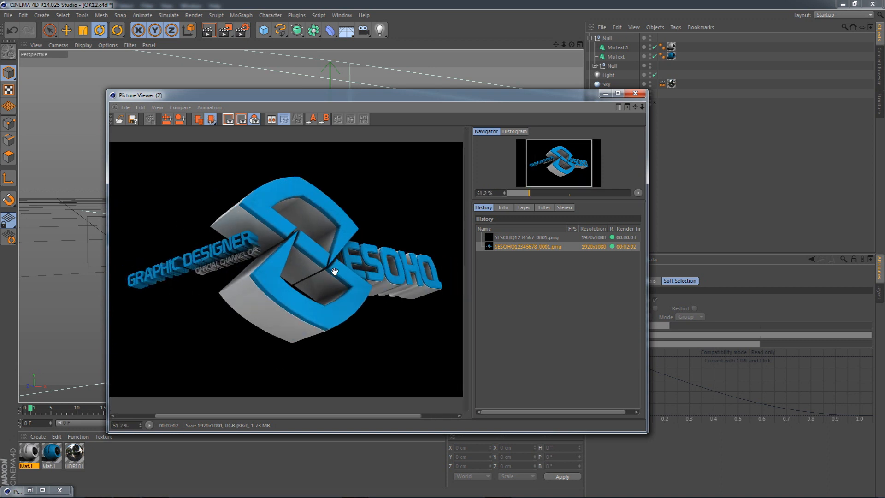
pyautogui.click(635, 93)
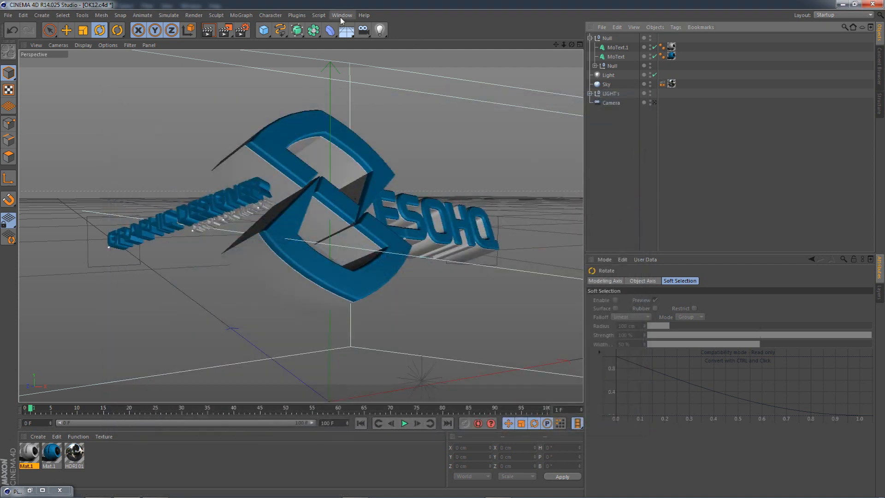
# Reopen the Picture Viewer and examine the small scattered logos in SESOHQ1234567_0001.png.
pyautogui.click(342, 15)
pyautogui.click(355, 155)
pyautogui.click(545, 237)
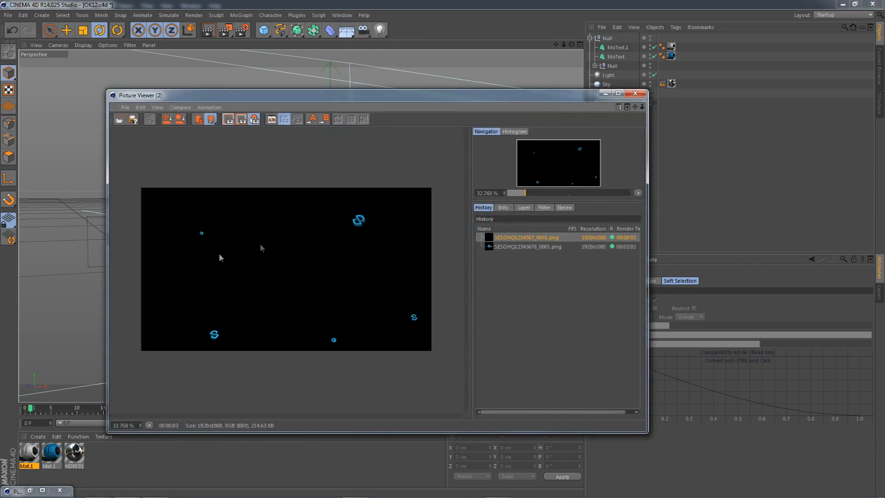
pyautogui.scroll(2, 207, 237)
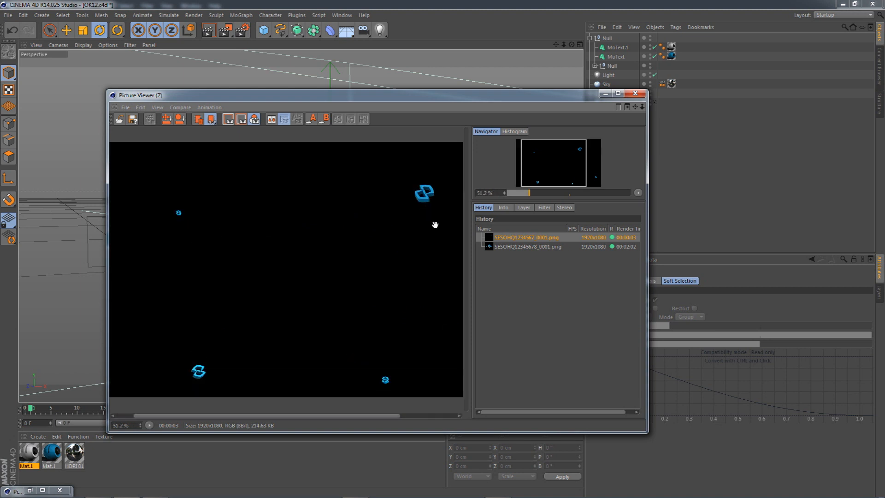
pyautogui.scroll(-2, 410, 198)
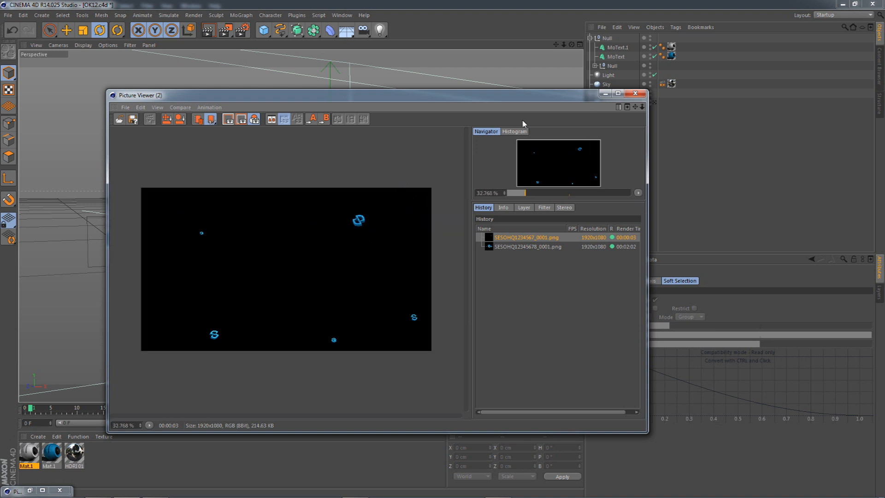
pyautogui.click(635, 94)
# Apply a MoGraph Random effector to the GRAPHIC DESIGNER text.
pyautogui.click(238, 206)
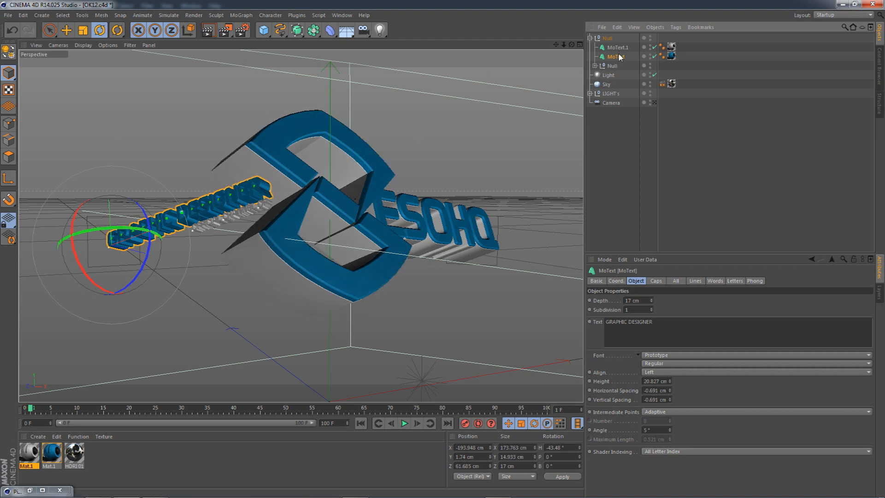
pyautogui.click(242, 17)
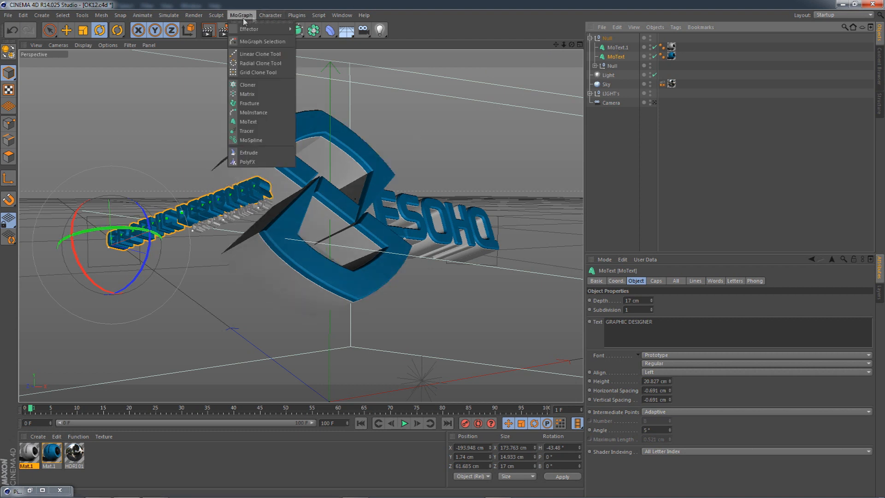
pyautogui.click(296, 15)
pyautogui.click(241, 15)
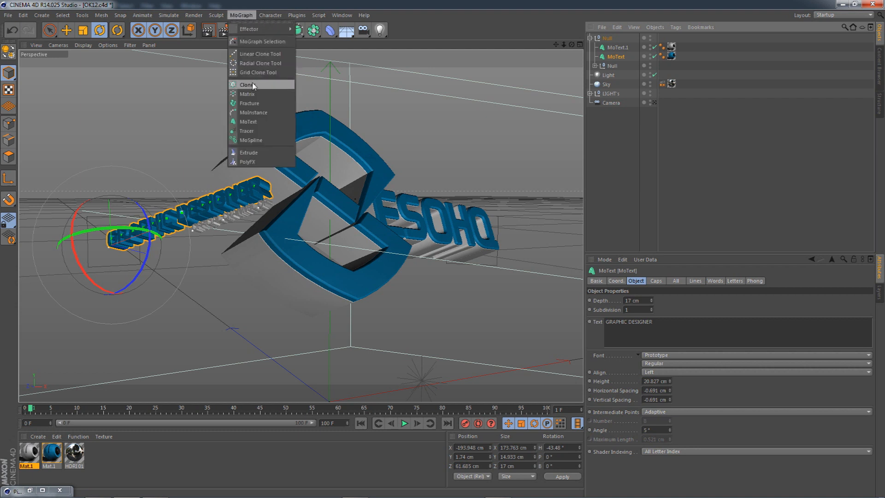
pyautogui.moveTo(267, 29)
pyautogui.click(318, 93)
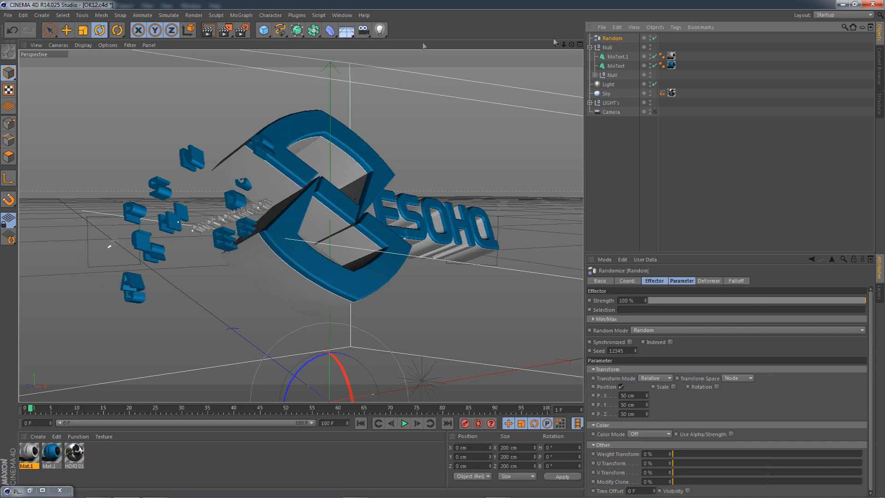
# Increase the Random effector's strength and move the scattered text to about X -105 cm, Y -46 cm, Z 47 cm around the logo.
pyautogui.click(159, 194)
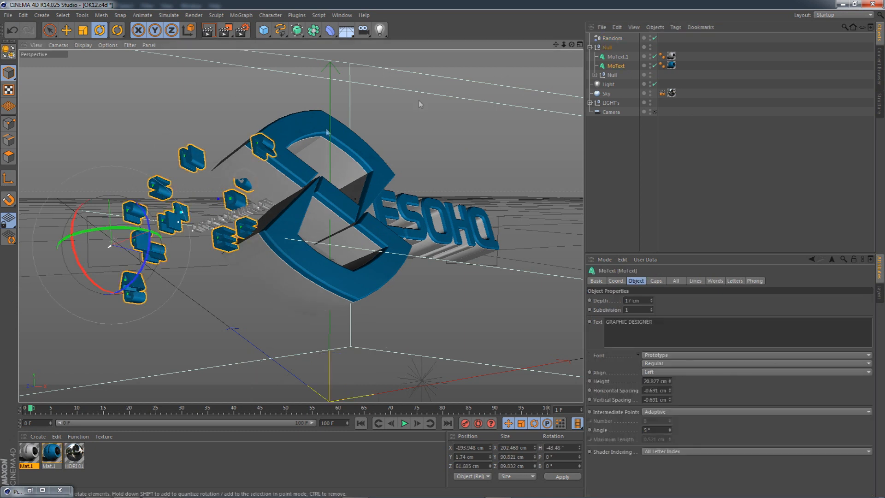
pyautogui.click(604, 39)
pyautogui.moveTo(646, 300)
pyautogui.mouseDown()
pyautogui.moveTo(682, 298)
pyautogui.moveTo(646, 301)
pyautogui.mouseUp()
pyautogui.click(67, 31)
pyautogui.moveTo(189, 143); pyautogui.dragTo(322, 145)
pyautogui.click(615, 66)
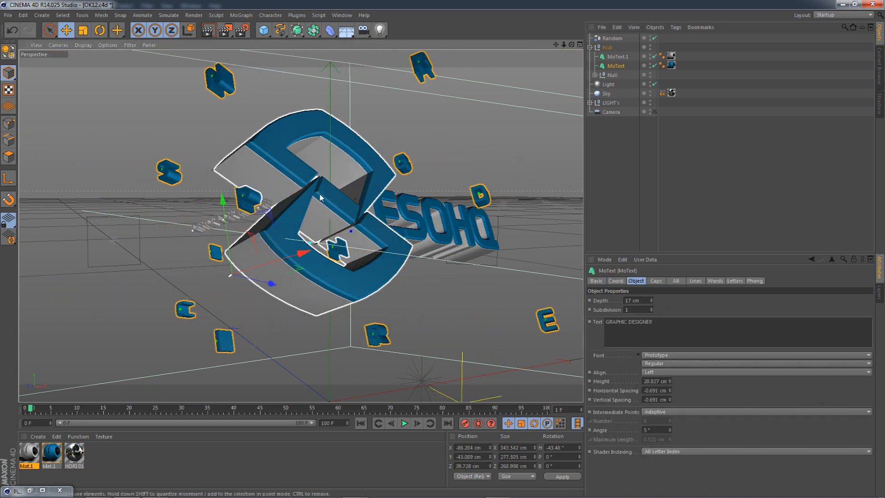
pyautogui.moveTo(380, 212); pyautogui.dragTo(417, 167)
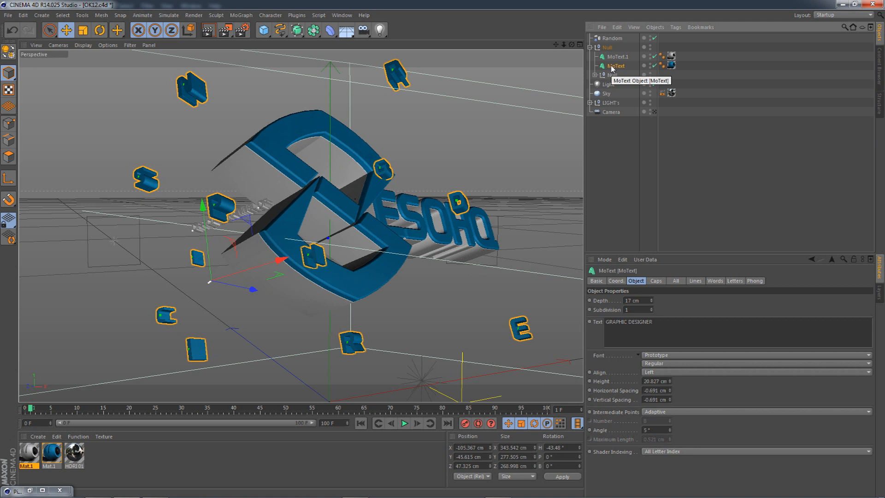
# Make the scattered GRAPHIC DESIGNER text editable and expand its hierarchy down to the individual letters of GRAPHIC.
pyautogui.press('c')
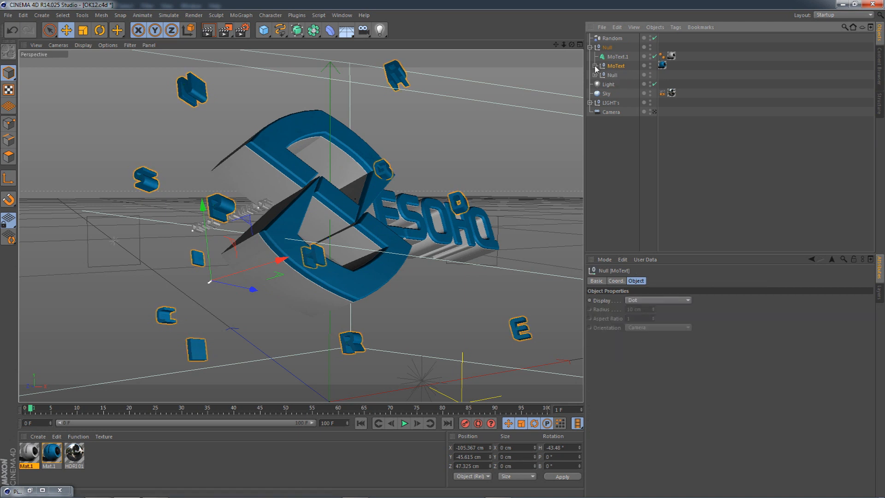
pyautogui.click(594, 66)
pyautogui.click(600, 75)
pyautogui.click(605, 83)
pyautogui.click(610, 93)
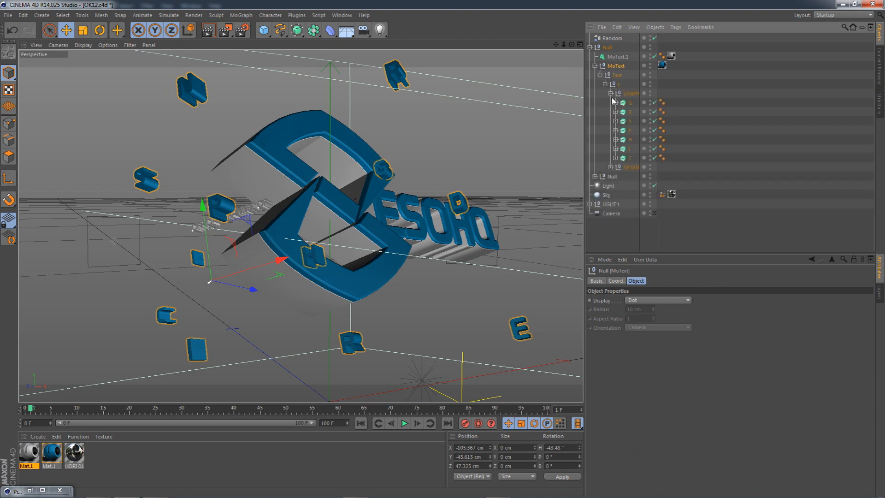
# Delete the scattered letters H and P that overlap the logo.
pyautogui.click(325, 259)
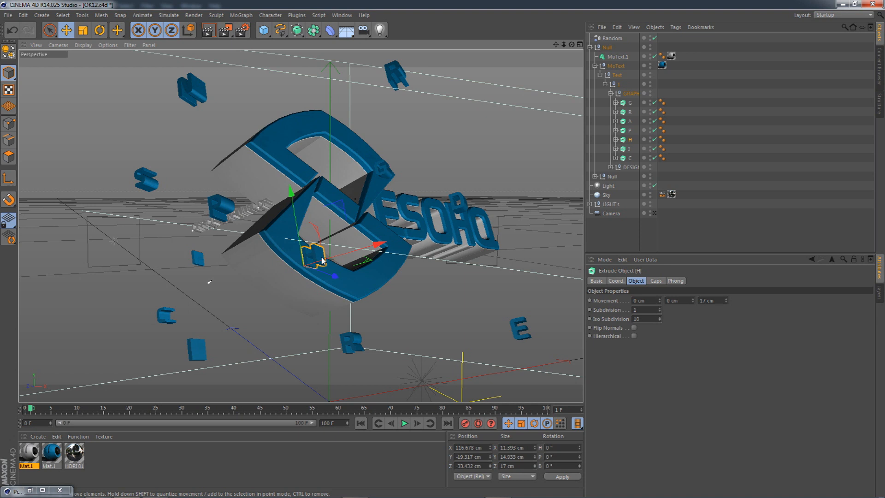
pyautogui.press('Delete')
pyautogui.click(217, 206)
pyautogui.press('Delete')
# Move the letter overlapping the logo's upper right edge out above the ESOHQ text and rotate it.
pyautogui.moveTo(385, 175); pyautogui.dragTo(465, 143)
pyautogui.press('r')
pyautogui.moveTo(417, 180); pyautogui.dragTo(400, 179)
# Rotate the scattered letter above the logo's upper right and scale it down.
pyautogui.click(397, 78)
pyautogui.moveTo(383, 90)
pyautogui.mouseDown()
pyautogui.moveTo(415, 66)
pyautogui.moveTo(395, 82)
pyautogui.mouseUp()
pyautogui.click(82, 30)
pyautogui.moveTo(217, 88); pyautogui.dragTo(120, 95)
pyautogui.click(291, 76)
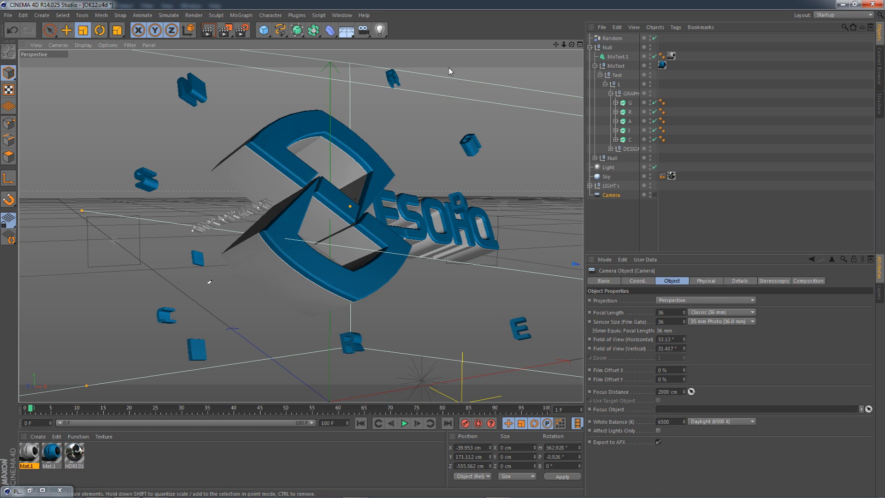
# Move the letter group out of the logo null to the top of the hierarchy and delete the letter overlapping ESOHQ.
pyautogui.click(595, 65)
pyautogui.moveTo(611, 65); pyautogui.dragTo(609, 35)
pyautogui.click(591, 56)
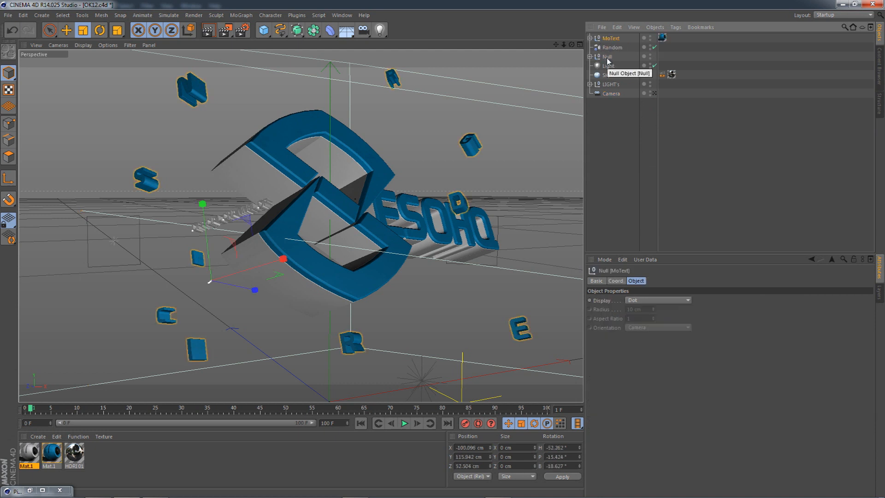
pyautogui.click(456, 199)
pyautogui.click(476, 194)
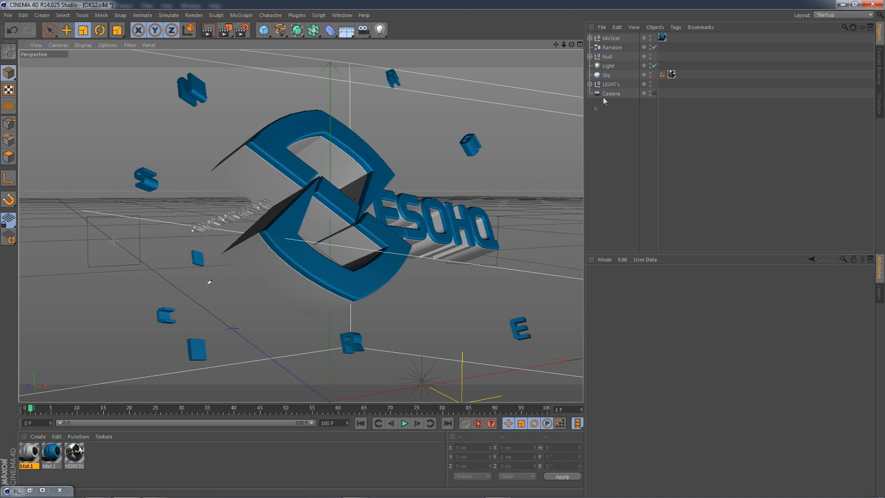
# Hide the logo null in both the viewport and the render, and select the scattered letter group.
pyautogui.click(650, 56)
pyautogui.click(650, 56)
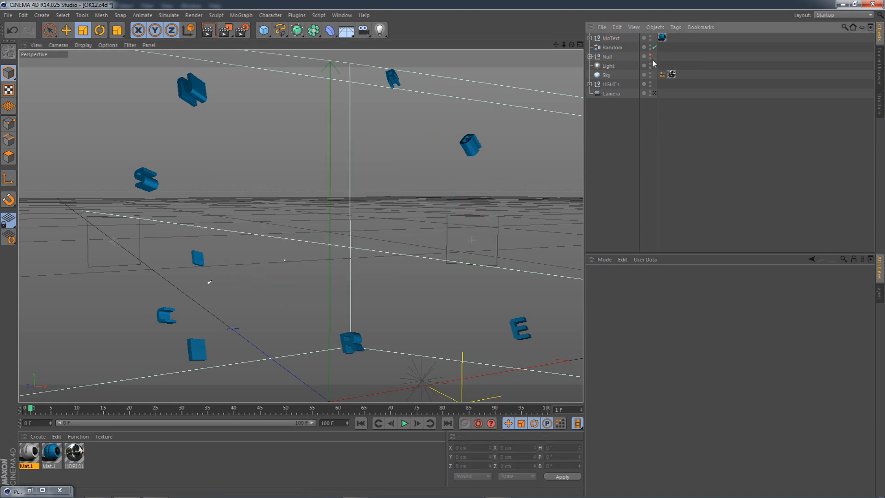
pyautogui.click(612, 40)
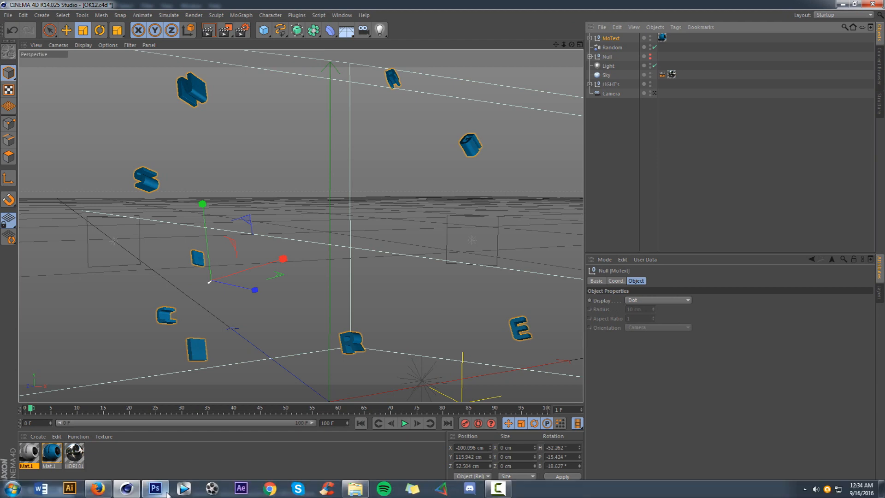
# Switch to Photoshop and compare the Render layer with the finished banner group, leaving only Render shown above the background.
pyautogui.click(157, 489)
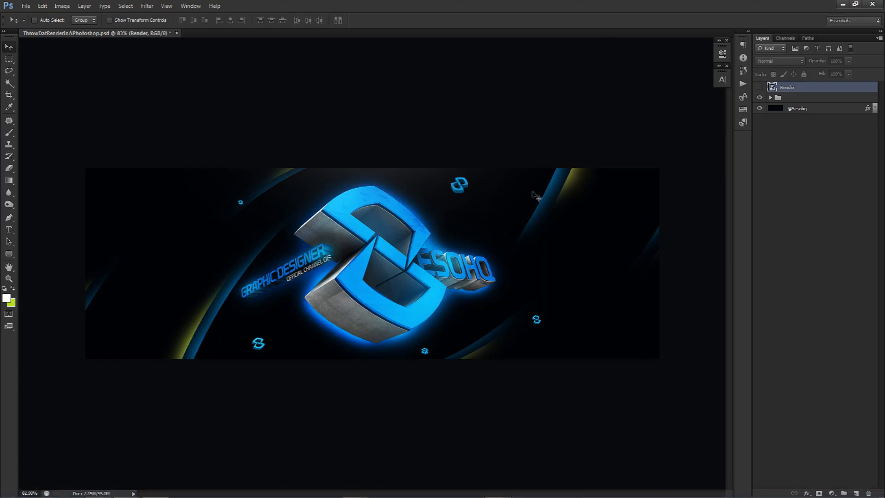
pyautogui.click(759, 97)
pyautogui.click(759, 87)
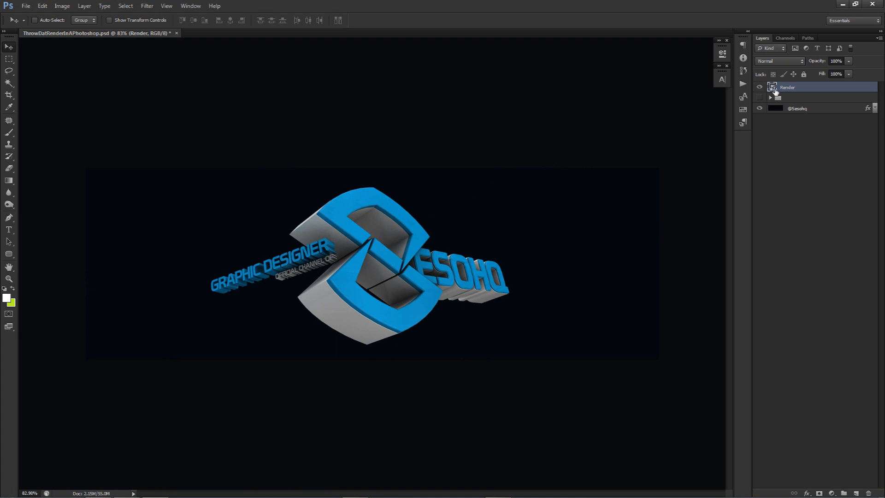
pyautogui.click(759, 87)
pyautogui.click(759, 98)
pyautogui.click(759, 88)
pyautogui.click(759, 97)
pyautogui.click(759, 87)
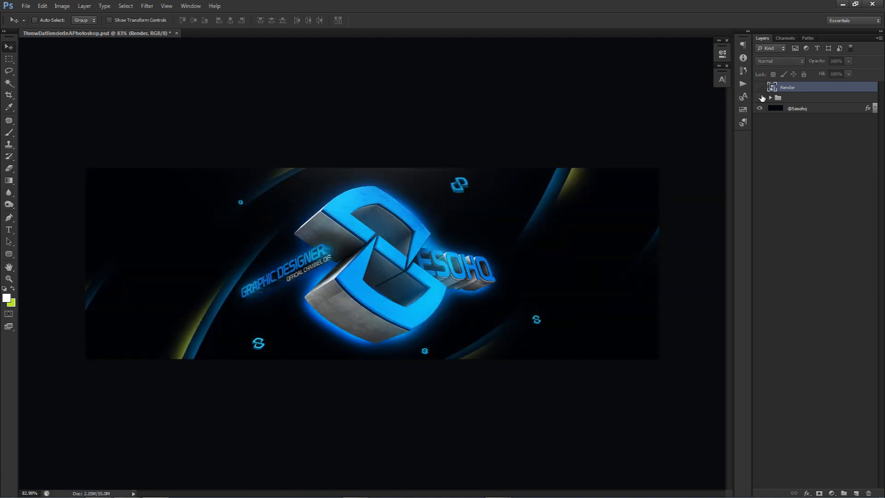
pyautogui.click(759, 97)
pyautogui.click(759, 87)
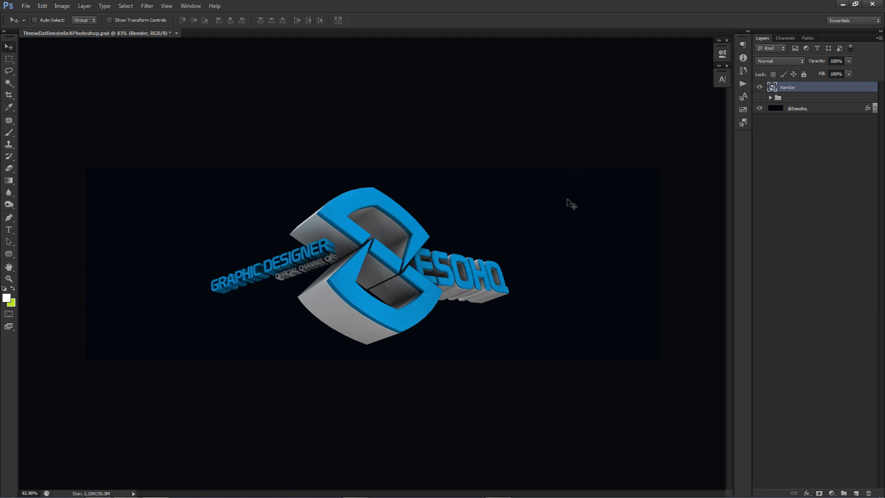
# Add an Outer Glow effect with a size of 35 px to the Render layer.
pyautogui.doubleClick(817, 87)
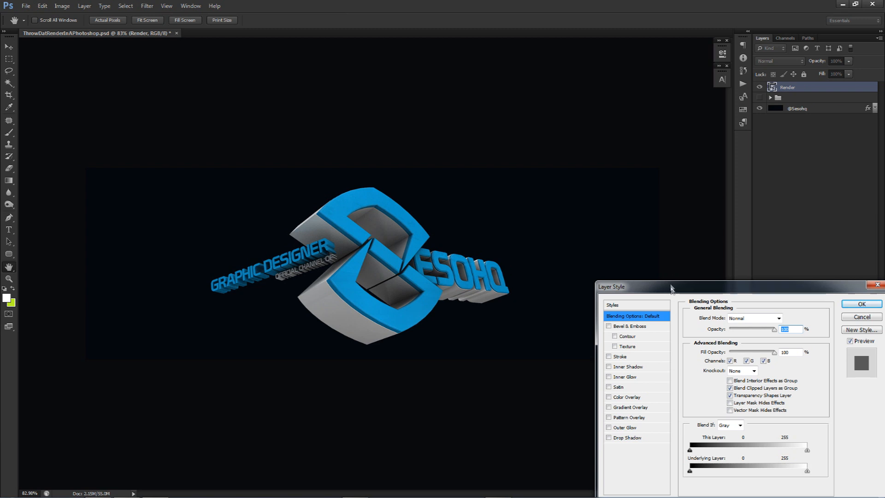
pyautogui.moveTo(673, 284); pyautogui.dragTo(628, 133)
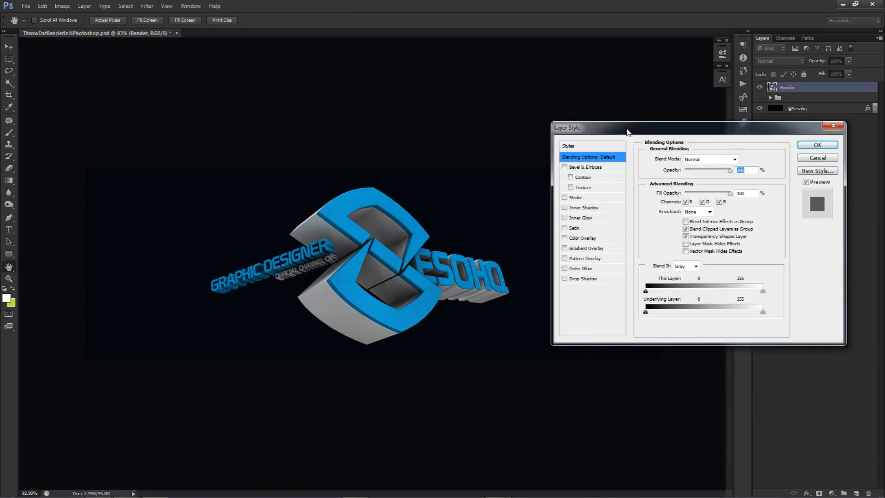
pyautogui.click(580, 268)
pyautogui.moveTo(680, 237); pyautogui.dragTo(686, 239)
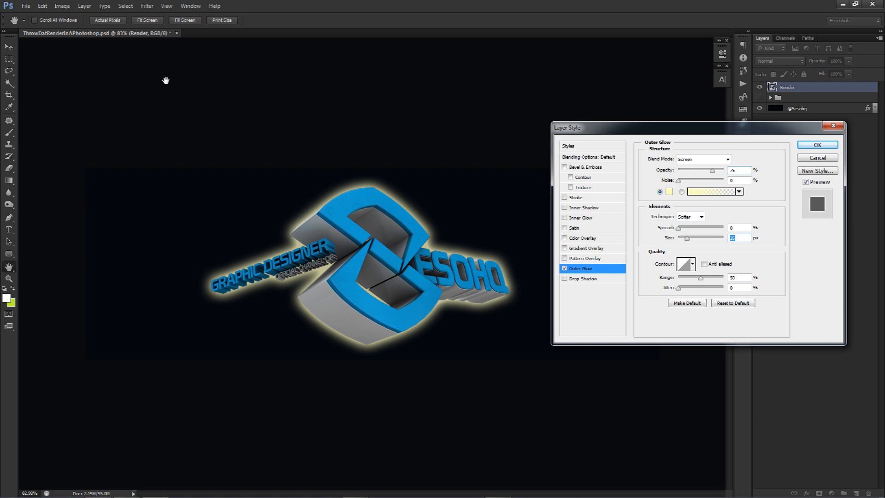
# Set the Render layer's outer glow colour to dark blue 206a87 and apply the layer style.
pyautogui.click(669, 191)
pyautogui.click(422, 232)
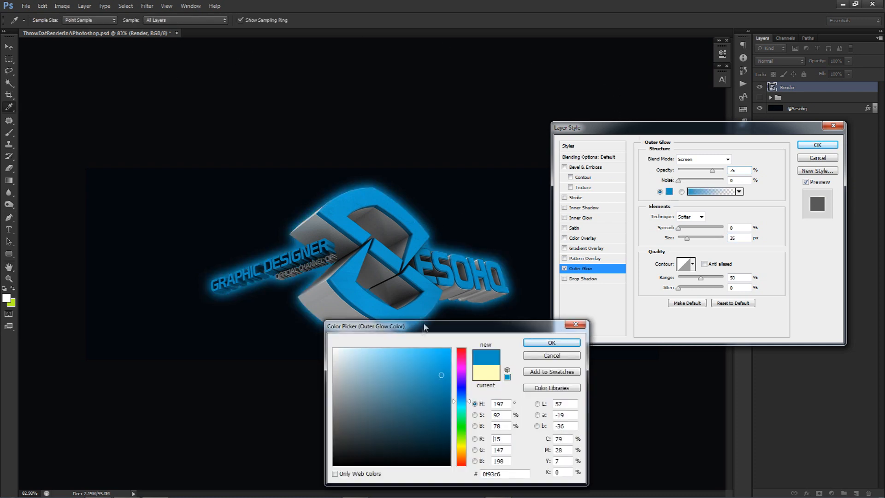
pyautogui.moveTo(436, 386)
pyautogui.mouseDown()
pyautogui.moveTo(417, 411)
pyautogui.moveTo(423, 403)
pyautogui.mouseUp()
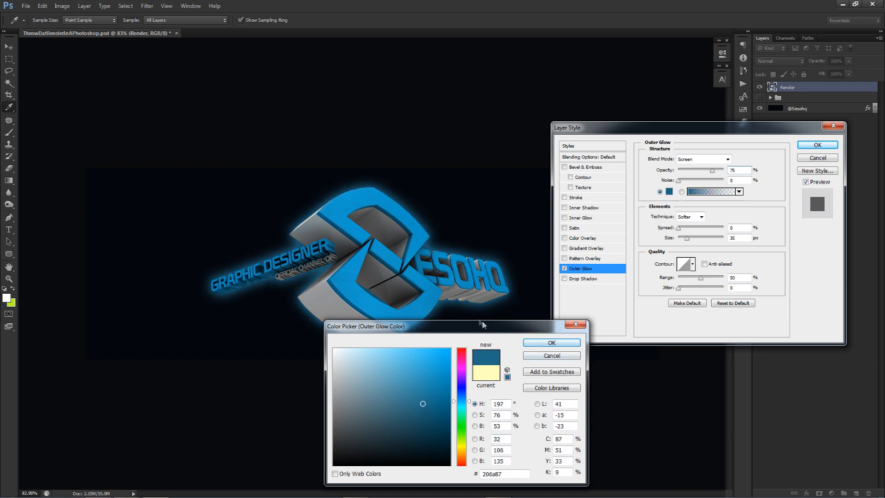
pyautogui.click(554, 342)
pyautogui.click(817, 148)
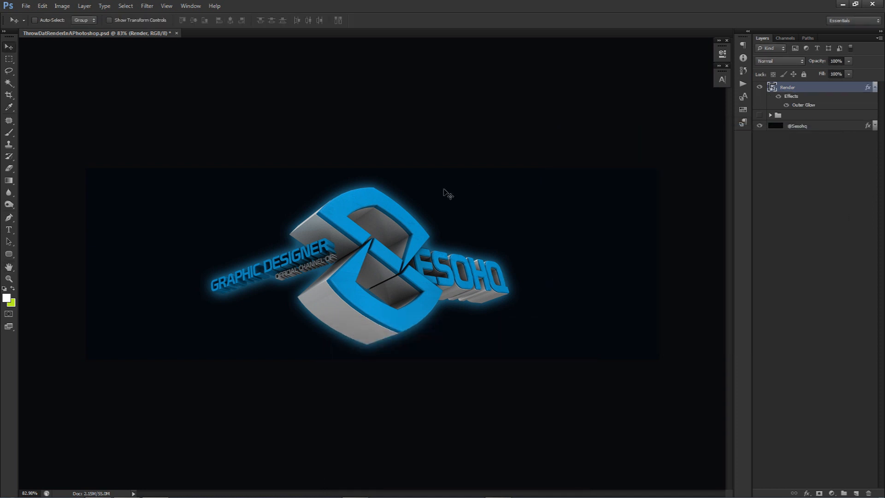
# Check the width, height and resolution of the TWITTER new-document preset without creating a document.
pyautogui.click(43, 6)
pyautogui.click(34, 16)
pyautogui.click(382, 209)
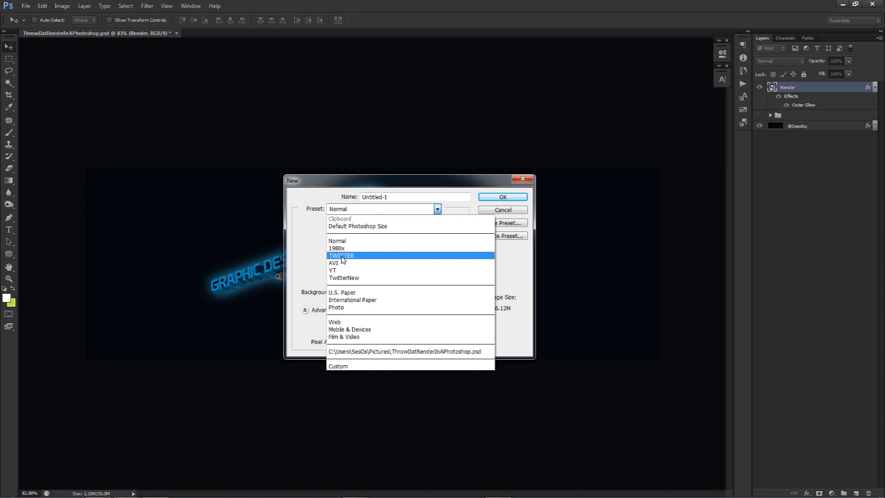
pyautogui.click(341, 255)
pyautogui.press('Tab')
pyautogui.press('Tab')
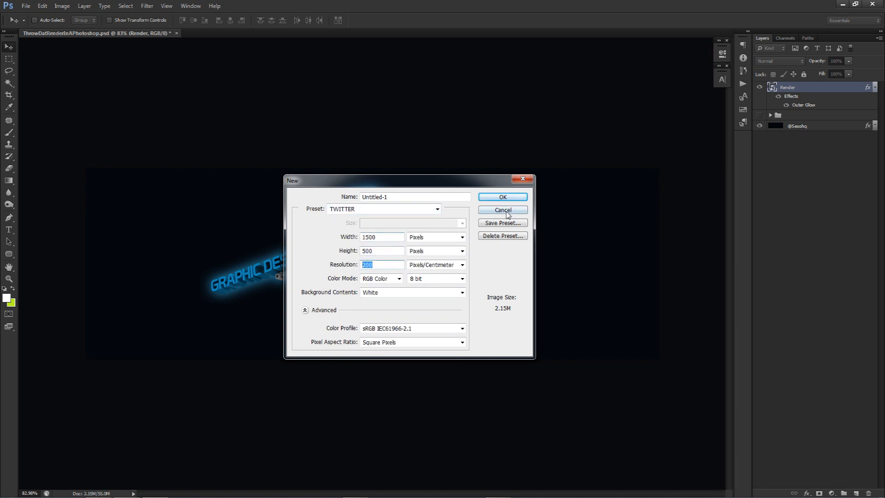
pyautogui.click(502, 209)
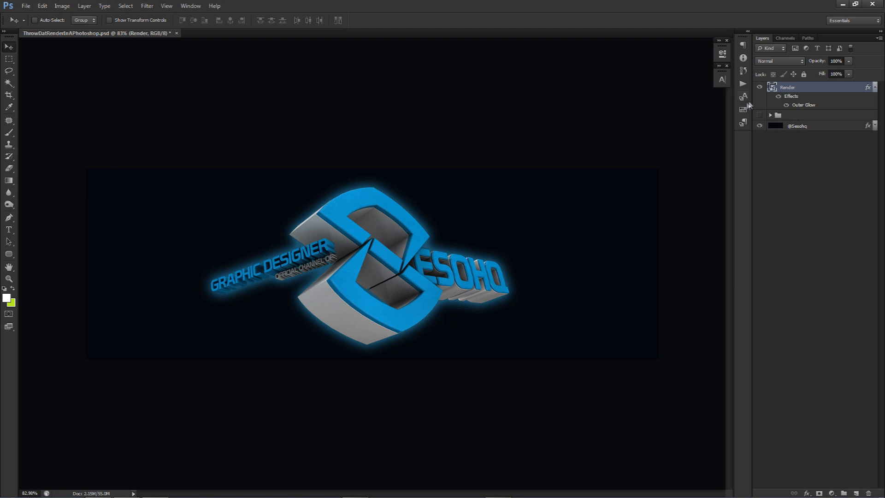
pyautogui.click(759, 87)
pyautogui.click(759, 116)
pyautogui.click(758, 126)
pyautogui.click(758, 125)
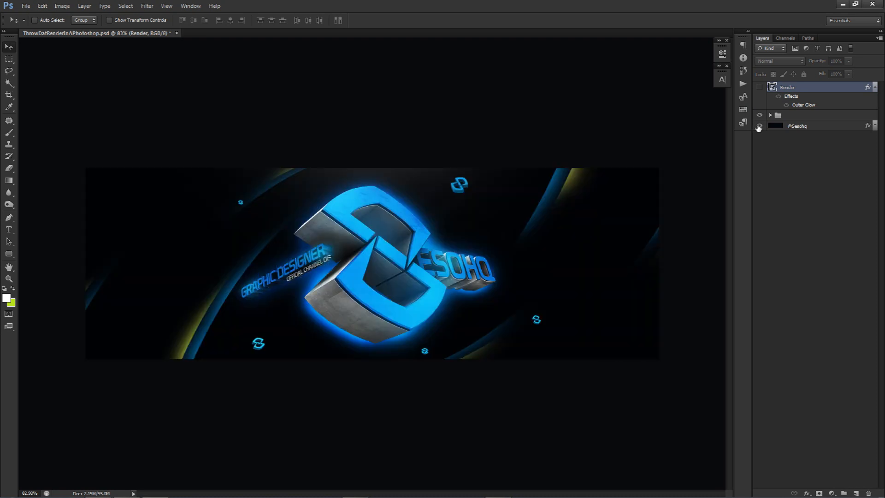
pyautogui.click(758, 115)
pyautogui.click(759, 87)
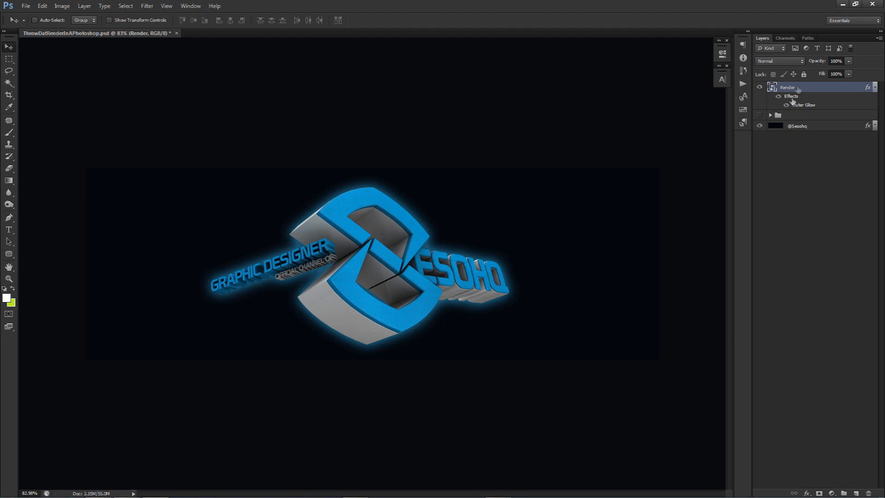
# Add a Brightness/Contrast adjustment layer above the render with brightness 39 and contrast 73.
pyautogui.click(832, 493)
pyautogui.click(800, 322)
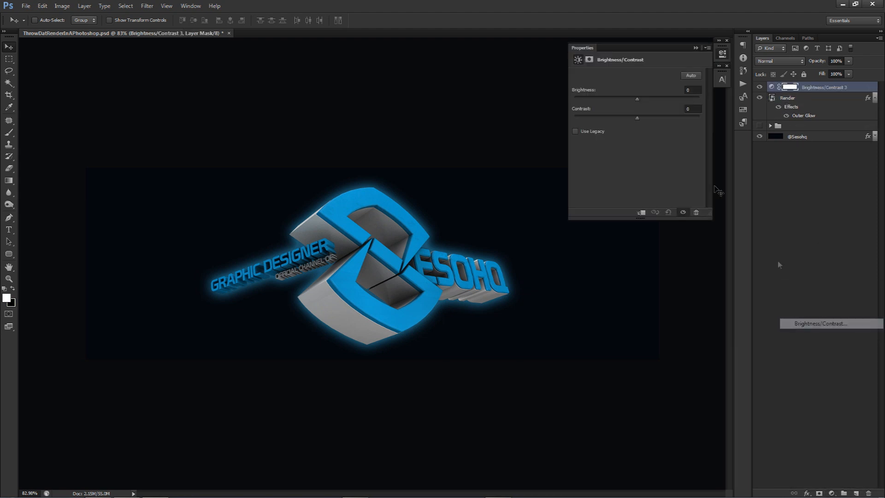
pyautogui.moveTo(636, 99); pyautogui.dragTo(656, 101)
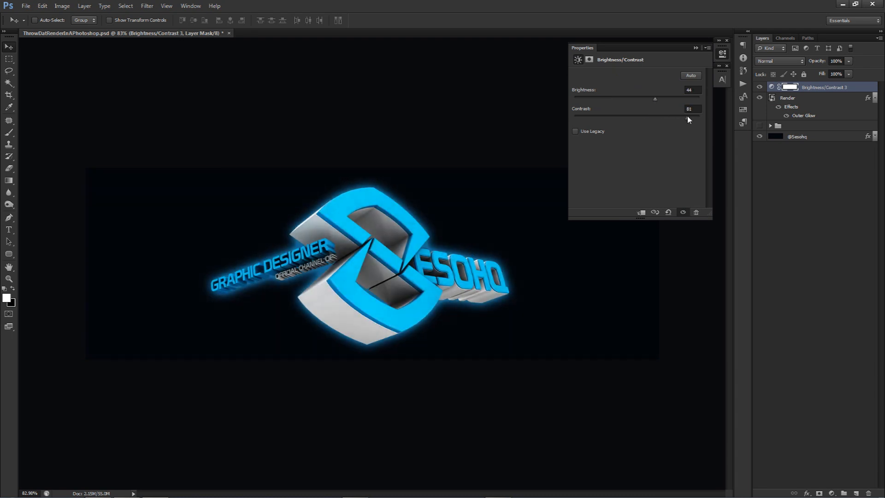
pyautogui.moveTo(655, 99); pyautogui.dragTo(658, 102)
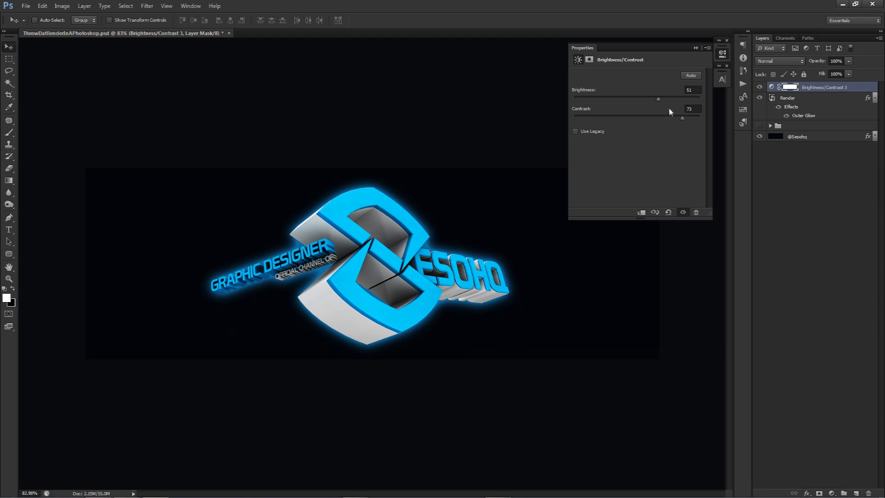
pyautogui.moveTo(658, 99); pyautogui.dragTo(653, 99)
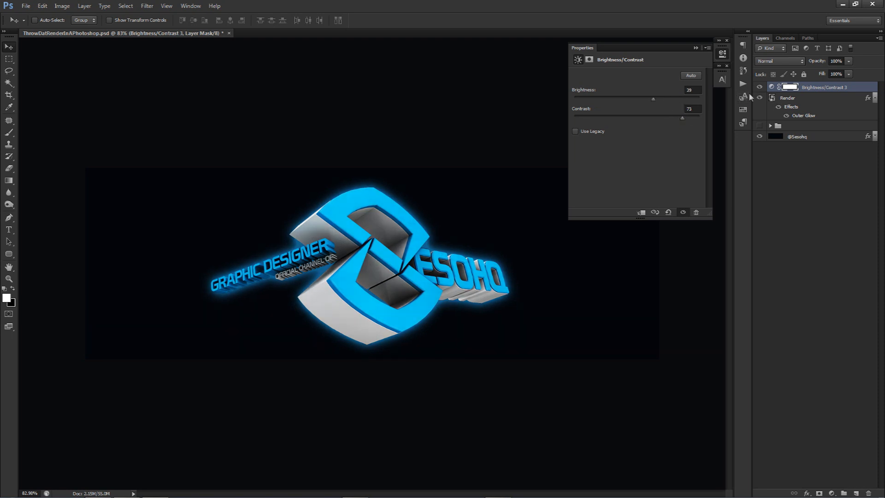
# Compare the render with and without the Brightness/Contrast adjustment and collapse its settings.
pyautogui.click(759, 88)
pyautogui.click(759, 88)
pyautogui.click(759, 87)
pyautogui.click(759, 88)
pyautogui.click(759, 88)
pyautogui.click(759, 87)
pyautogui.click(758, 87)
pyautogui.click(759, 88)
pyautogui.click(758, 88)
pyautogui.click(759, 87)
pyautogui.click(720, 58)
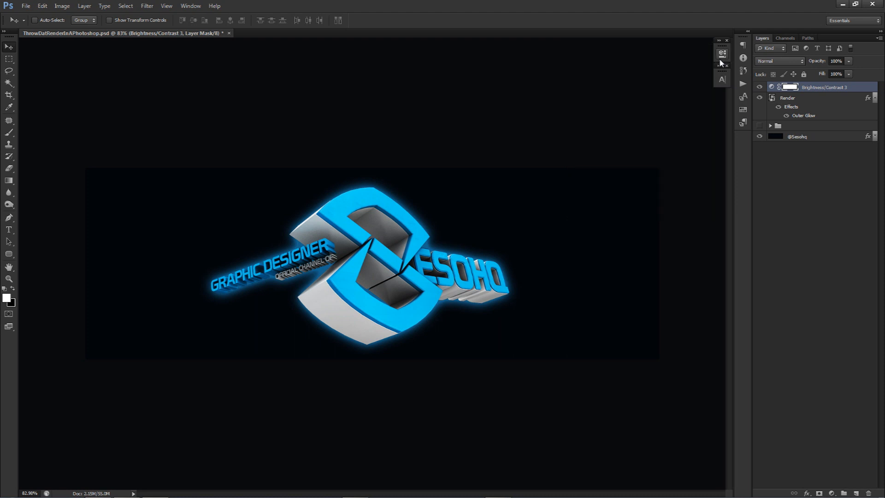
# Create a new layer directly below the Render layer and set the foreground colour to blue 1ba4cc.
pyautogui.click(804, 126)
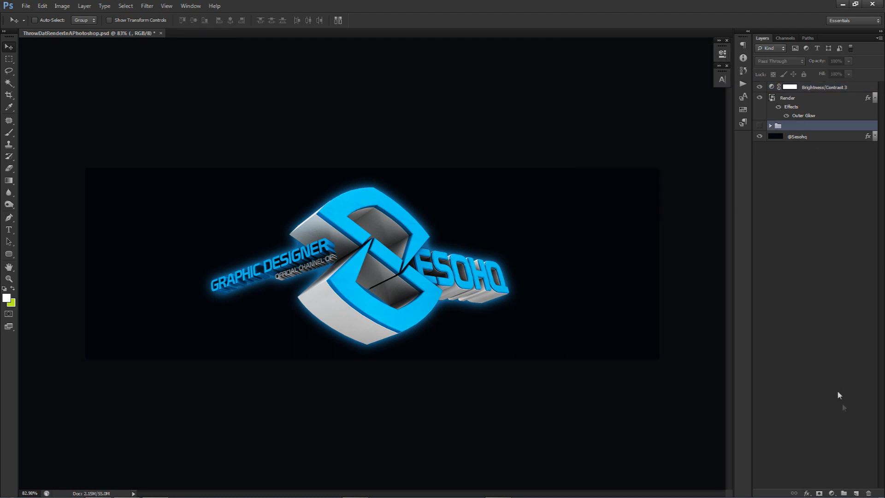
pyautogui.click(857, 493)
pyautogui.press('b')
pyautogui.keyDown('alt'); pyautogui.click(353, 265); pyautogui.keyUp('alt')
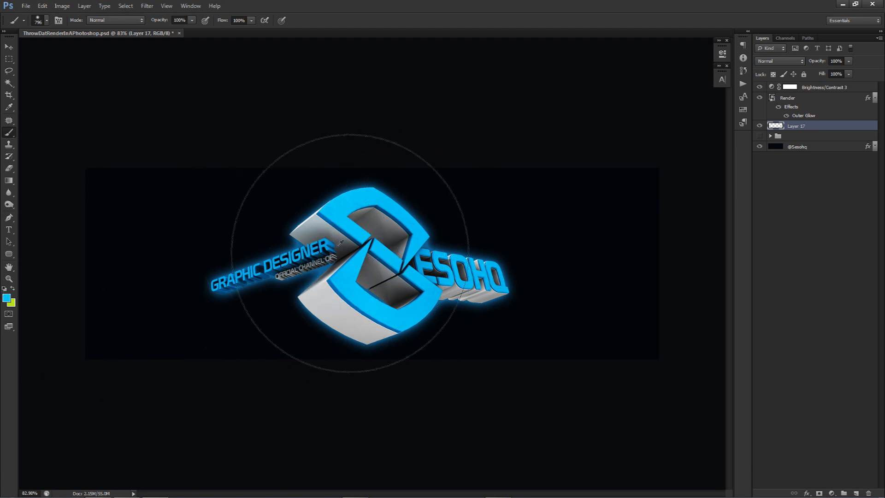
pyautogui.keyDown('alt'); pyautogui.moveTo(349, 203); pyautogui.dragTo(138, 239); pyautogui.keyUp('alt')
pyautogui.moveTo(161, 287)
pyautogui.keyDown('alt'); pyautogui.mouseDown()
pyautogui.moveTo(142, 276)
pyautogui.moveTo(258, 275)
pyautogui.moveTo(405, 198)
pyautogui.moveTo(366, 247)
pyautogui.moveTo(350, 251)
pyautogui.moveTo(368, 260)
pyautogui.moveTo(353, 262)
pyautogui.moveTo(341, 290)
pyautogui.moveTo(340, 259)
pyautogui.moveTo(346, 267)
pyautogui.mouseUp(); pyautogui.keyUp('alt')
pyautogui.click(6, 298)
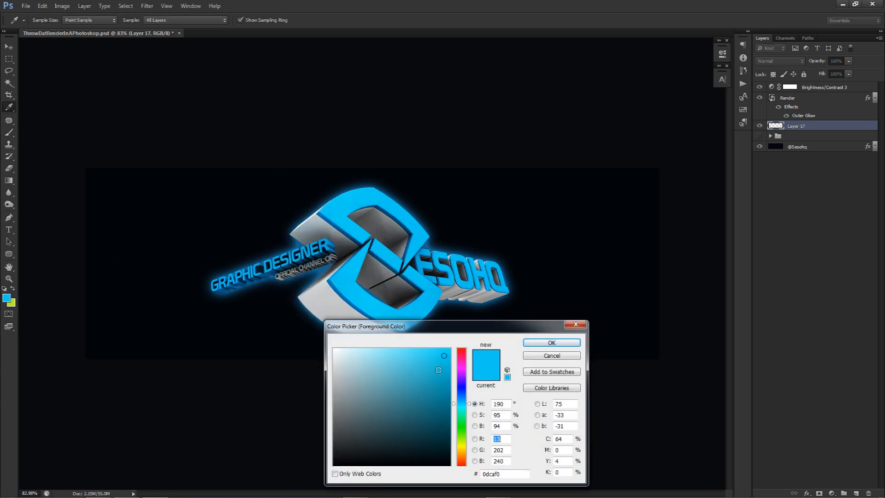
pyautogui.moveTo(438, 370); pyautogui.dragTo(434, 373)
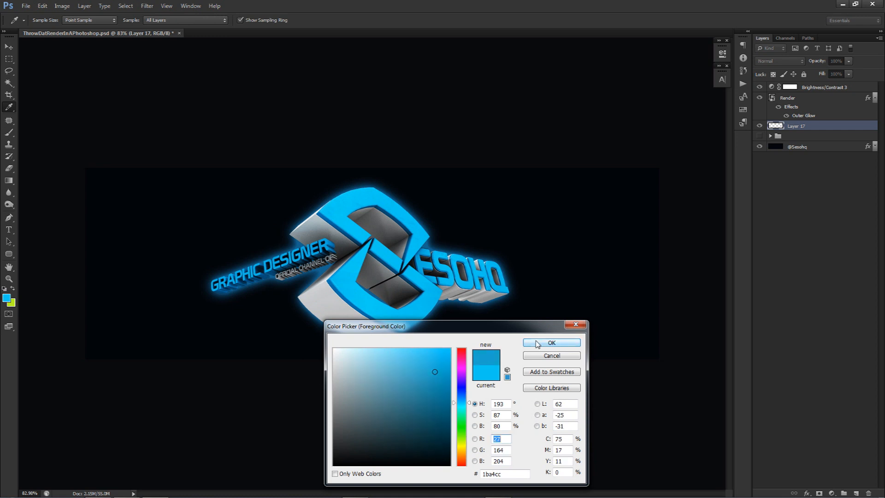
pyautogui.click(552, 342)
# Paint soft blue glow strokes with a smaller brush behind the logo's lower, right and upper left edges.
pyautogui.press('b')
pyautogui.moveTo(443, 292)
pyautogui.keyDown('alt'); pyautogui.mouseDown(button='right')
pyautogui.moveTo(358, 304)
pyautogui.moveTo(378, 302)
pyautogui.mouseUp(button='right'); pyautogui.keyUp('alt')
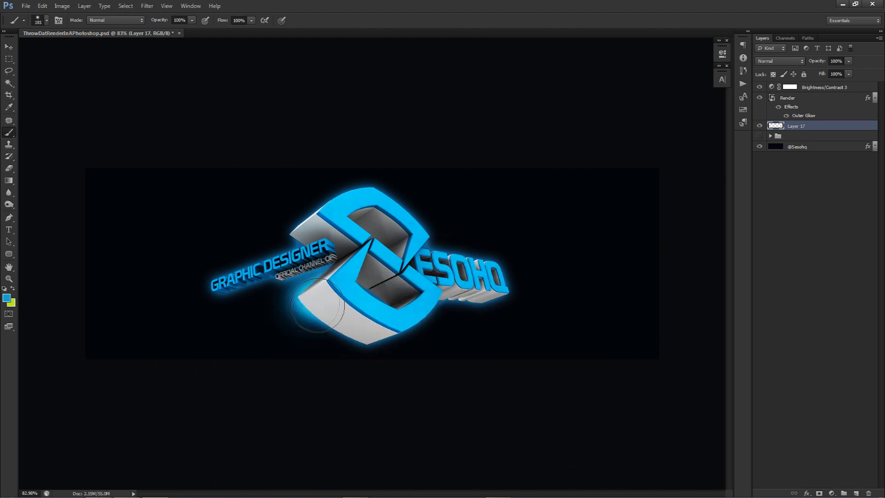
pyautogui.hotkey('ctrl', 'z')
pyautogui.moveTo(319, 306); pyautogui.dragTo(371, 327)
pyautogui.moveTo(429, 283); pyautogui.dragTo(472, 279)
pyautogui.moveTo(440, 231); pyautogui.dragTo(400, 230)
pyautogui.moveTo(328, 221)
pyautogui.mouseDown()
pyautogui.moveTo(316, 222)
pyautogui.moveTo(364, 184)
pyautogui.mouseUp()
# Erase the outer excess of the painted blue glow around the logo with a soft 287 px eraser.
pyautogui.press('e')
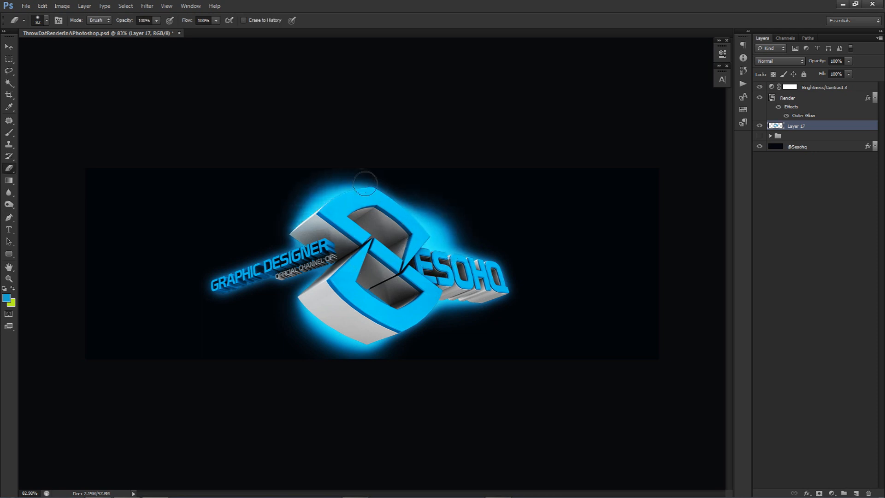
pyautogui.keyDown('alt'); pyautogui.moveTo(322, 154); pyautogui.dragTo(374, 154, button='right'); pyautogui.keyUp('alt')
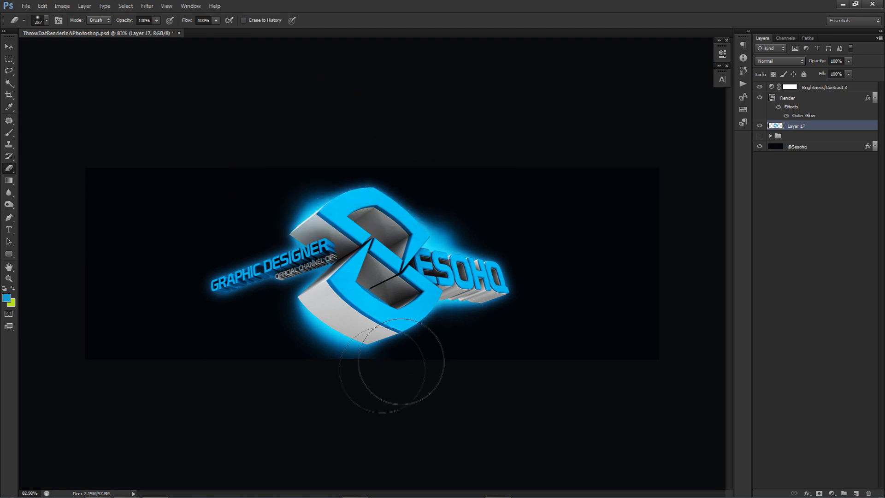
pyautogui.moveTo(283, 375); pyautogui.dragTo(234, 333)
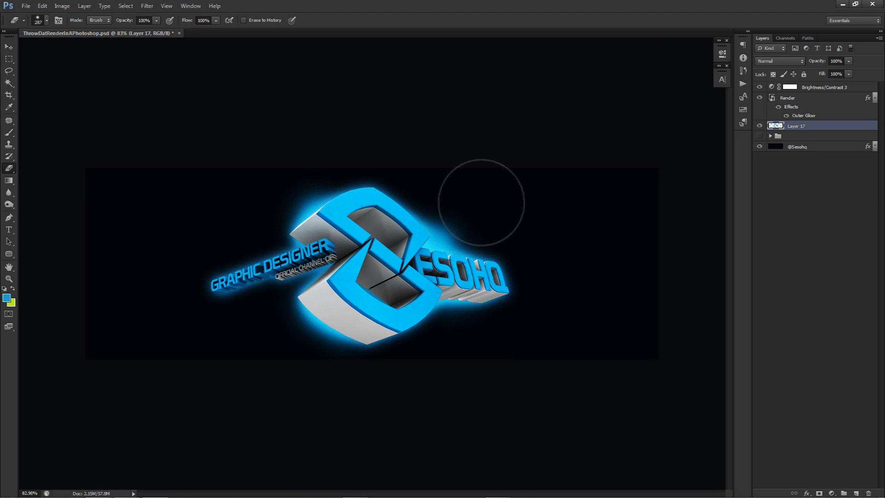
# Lower the opacity of the painted blue glow layer to 41%.
pyautogui.click(789, 60)
pyautogui.click(848, 60)
pyautogui.moveTo(848, 61); pyautogui.dragTo(822, 71)
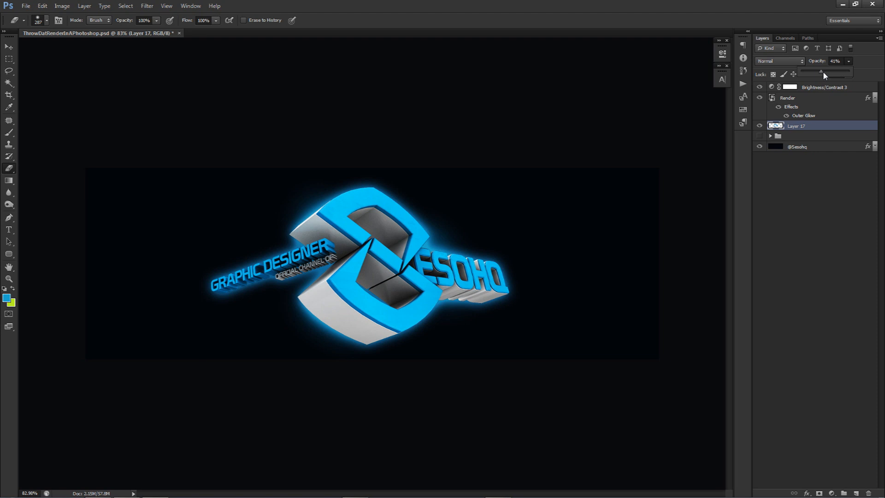
pyautogui.press('v')
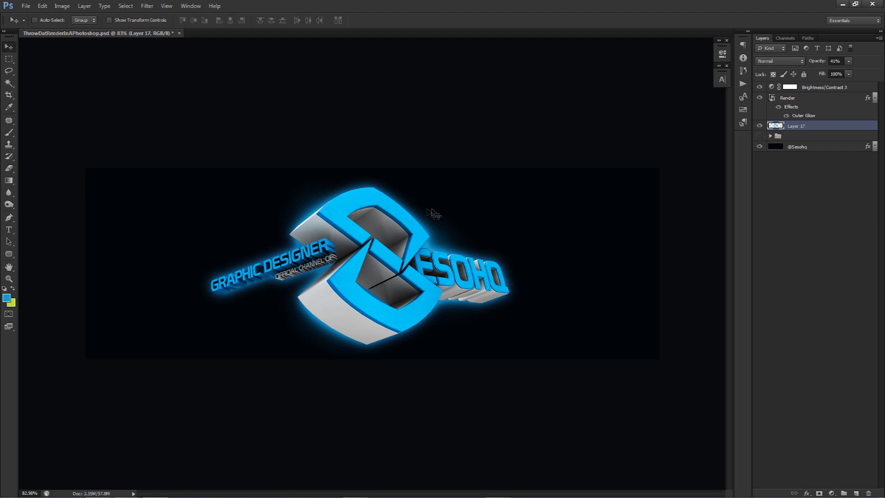
# Create a new layer above the Brightness/Contrast adjustment and set the foreground colour to white ffffff.
pyautogui.click(797, 87)
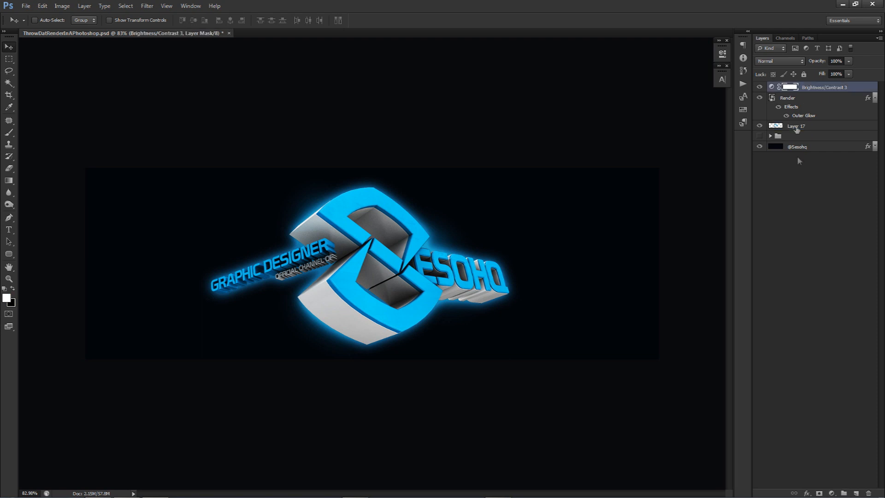
pyautogui.click(855, 492)
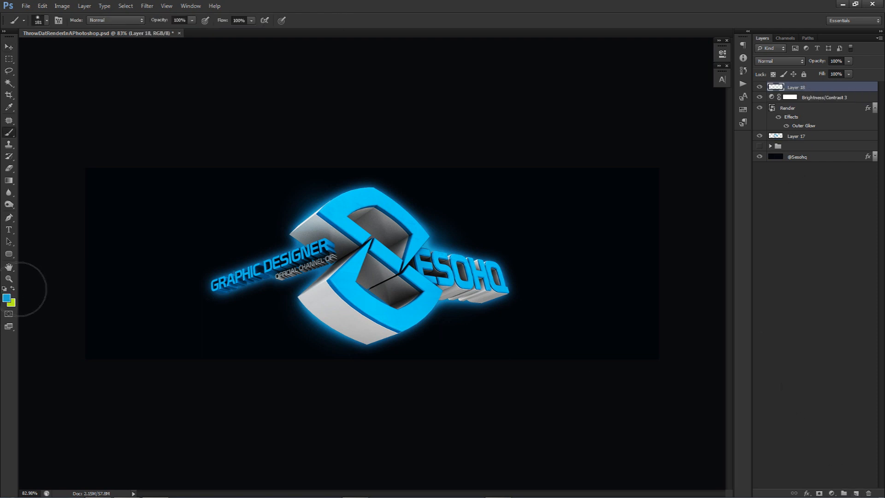
pyautogui.click(7, 298)
pyautogui.click(334, 348)
pyautogui.click(568, 342)
pyautogui.press('b')
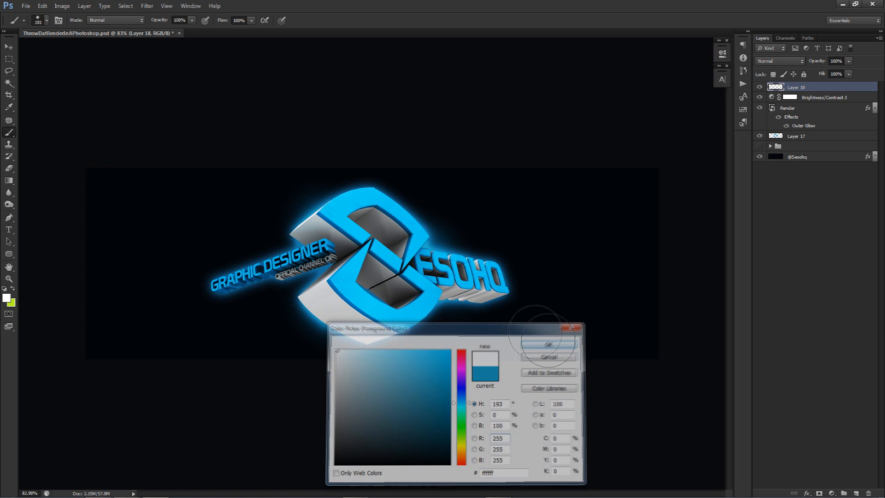
# Dab a soft white light above the banner's top centre with a 786 px brush and lower its layer's opacity to 64%.
pyautogui.keyDown('alt'); pyautogui.moveTo(327, 218); pyautogui.dragTo(442, 214, button='right'); pyautogui.keyUp('alt')
pyautogui.click(386, 64)
pyautogui.hotkey('ctrl', 'alt', 'z')
pyautogui.click(387, 61)
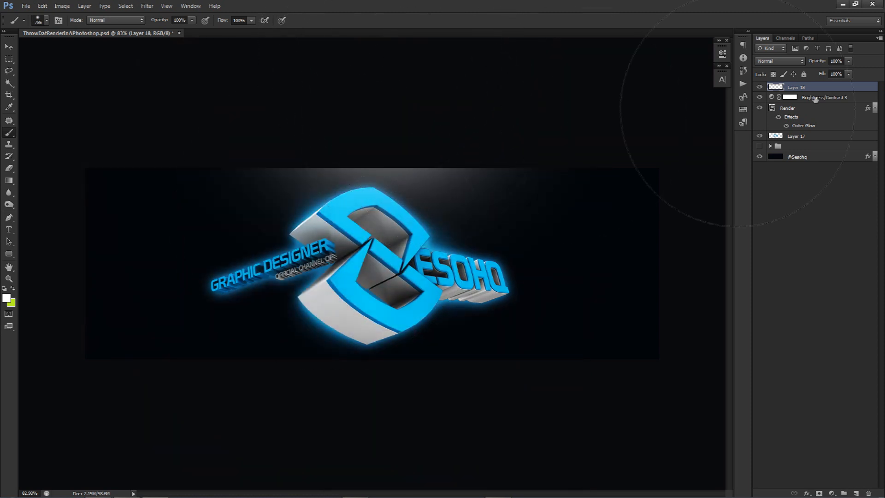
pyautogui.click(848, 62)
pyautogui.moveTo(850, 72); pyautogui.dragTo(835, 74)
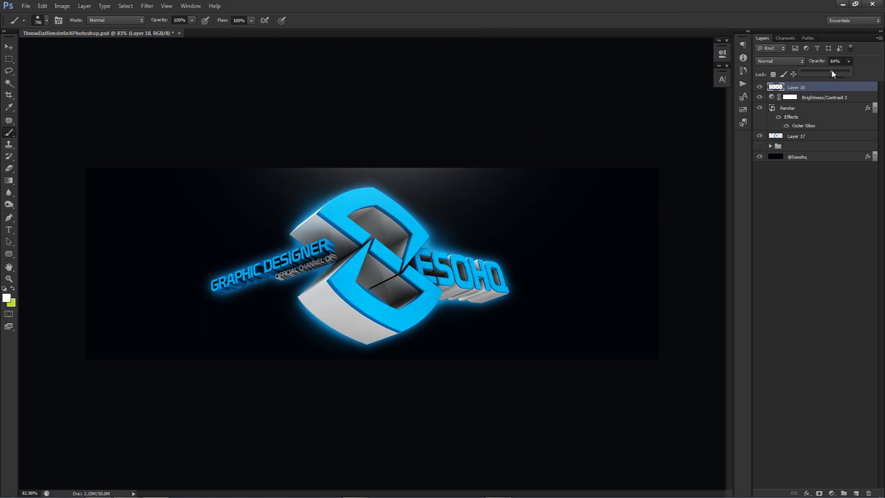
# Set the white light layer's opacity to 65% and toggle the upper layers' visibility to compare the lighting.
pyautogui.moveTo(832, 74); pyautogui.dragTo(833, 73)
pyautogui.press('v')
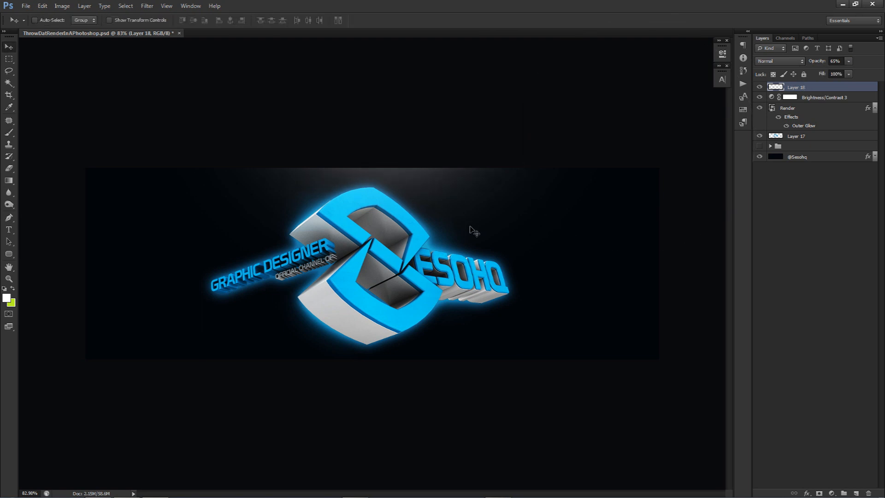
pyautogui.moveTo(759, 99); pyautogui.dragTo(760, 87)
# Add a Hue/Saturation adjustment above the white light layer, raise its hue slightly, and compare the banner with and without it.
pyautogui.click(833, 492)
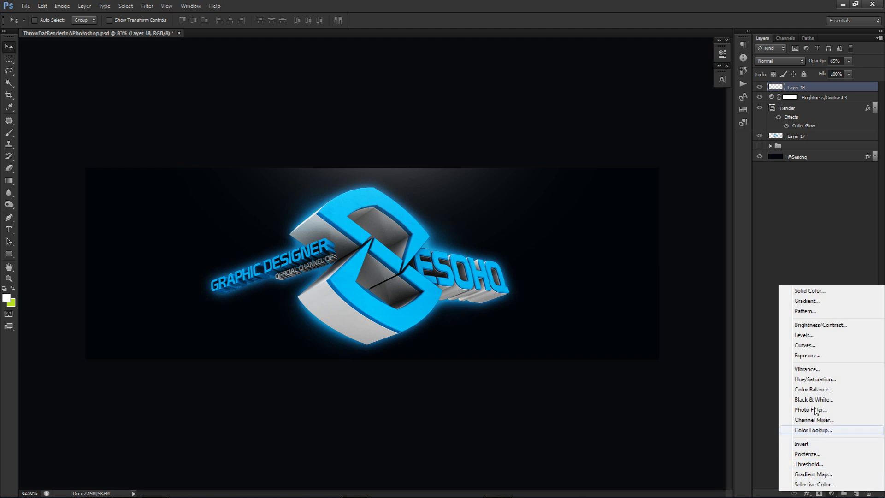
pyautogui.click(818, 380)
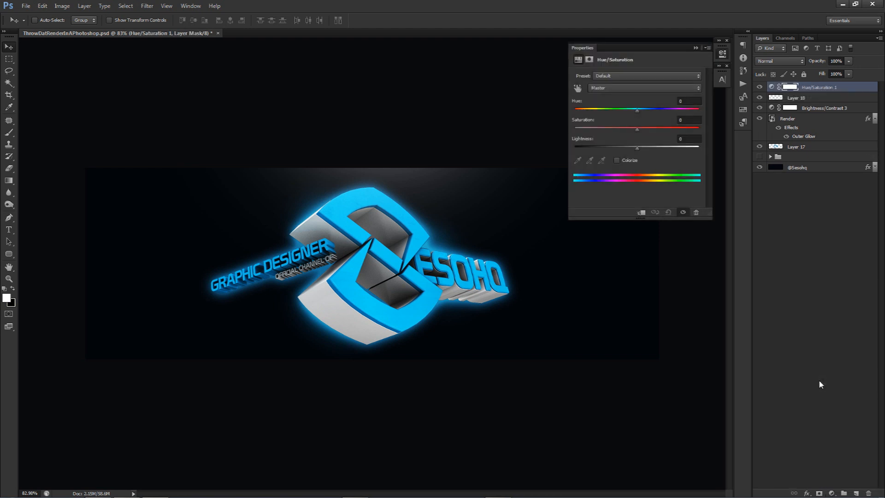
pyautogui.click(685, 101)
pyautogui.press('Up')
pyautogui.press('Up')
pyautogui.press('Up')
pyautogui.click(760, 88)
pyautogui.click(759, 87)
pyautogui.click(759, 87)
pyautogui.click(759, 87)
pyautogui.click(723, 53)
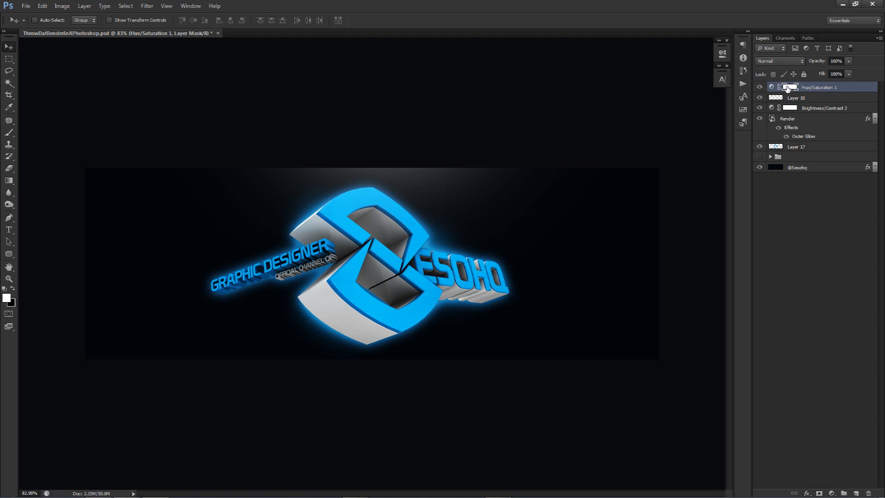
# Erase soft spots from the Hue/Saturation mask around the logo with a 304 px eraser and compare the adjustment on and off.
pyautogui.press('e')
pyautogui.keyDown('alt'); pyautogui.moveTo(381, 243); pyautogui.dragTo(461, 251, button='right'); pyautogui.keyUp('alt')
pyautogui.keyDown('alt'); pyautogui.scroll(4, 295, 288); pyautogui.keyUp('alt')
pyautogui.keyDown('alt'); pyautogui.scroll(4, 293, 292); pyautogui.keyUp('alt')
pyautogui.keyDown('alt'); pyautogui.moveTo(326, 289); pyautogui.dragTo(244, 289, button='right'); pyautogui.keyUp('alt')
pyautogui.click(178, 335)
pyautogui.click(349, 366)
pyautogui.click(517, 153)
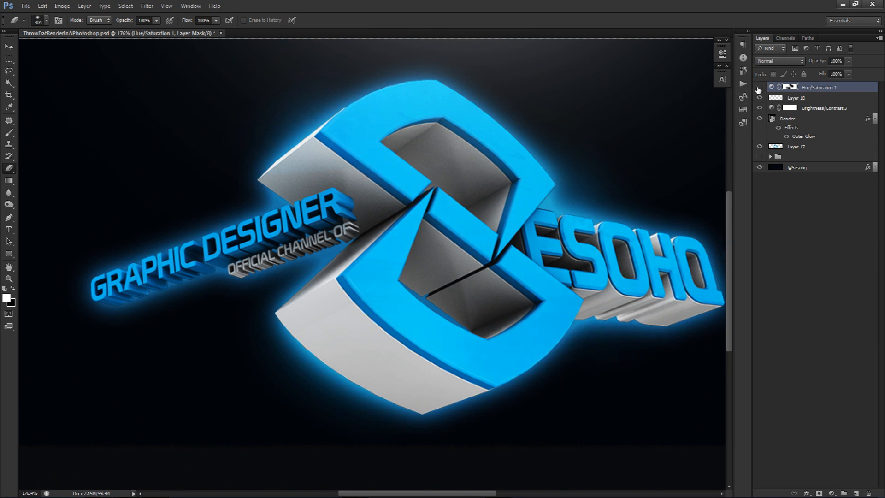
pyautogui.press('v')
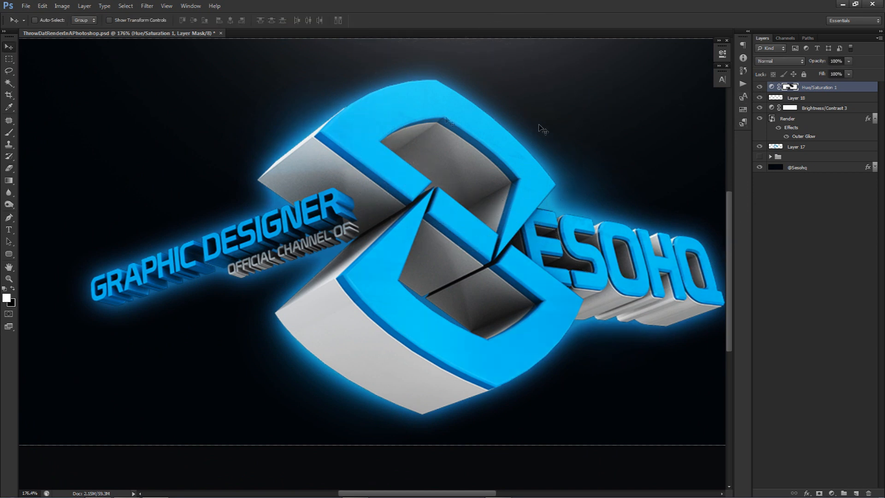
pyautogui.click(760, 87)
pyautogui.click(759, 86)
pyautogui.keyDown('alt'); pyautogui.scroll(-3, 622, 180); pyautogui.keyUp('alt')
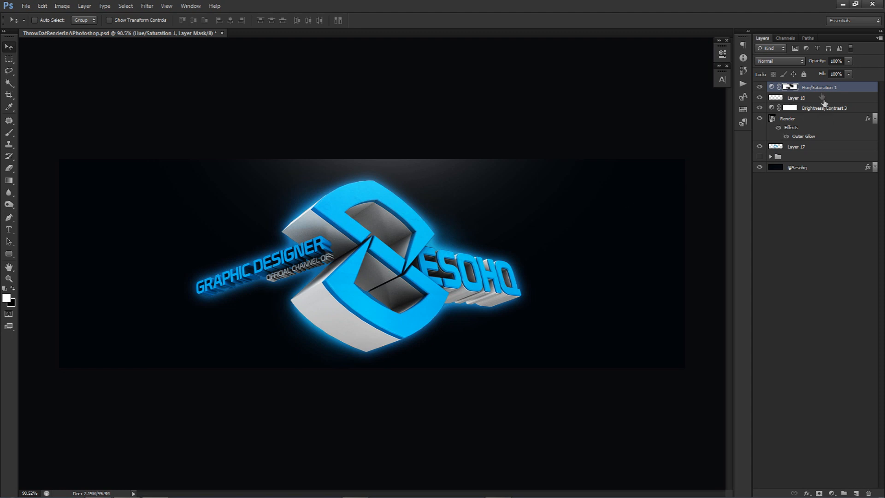
# Create a new layer above the Hue/Saturation adjustment and set the foreground colour to a darker logo blue, 28abc6.
pyautogui.click(816, 91)
pyautogui.click(856, 492)
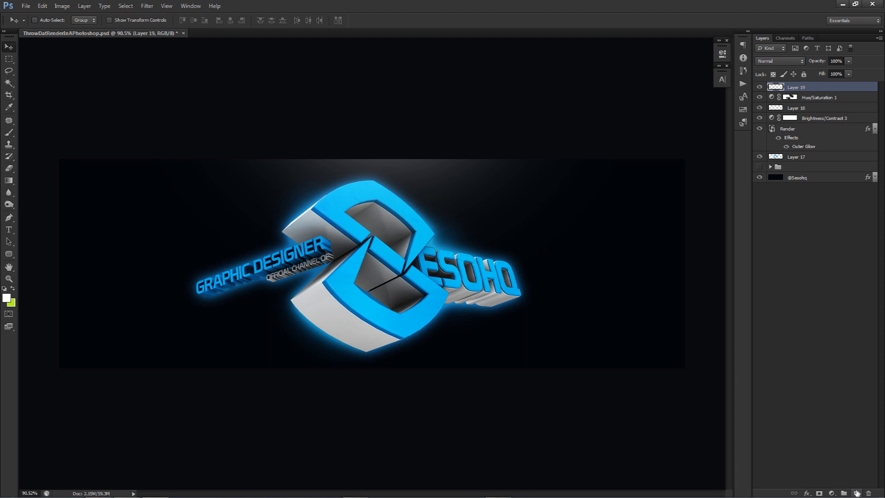
pyautogui.press('b')
pyautogui.keyDown('alt'); pyautogui.click(340, 199); pyautogui.keyUp('alt')
pyautogui.click(7, 297)
pyautogui.moveTo(439, 371); pyautogui.dragTo(417, 380)
pyautogui.click(551, 342)
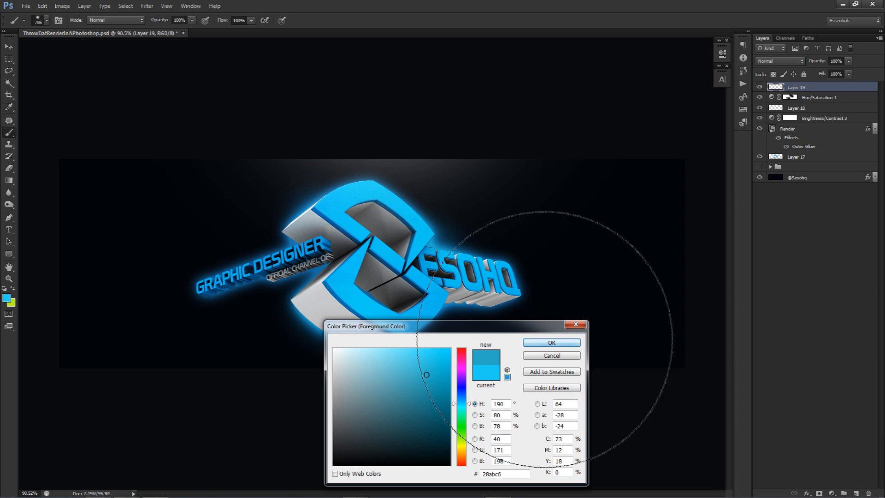
# Dab four soft blue glows above, below and on both sides of the logo with a 356 px brush.
pyautogui.moveTo(501, 302)
pyautogui.keyDown('alt'); pyautogui.mouseDown(button='right')
pyautogui.moveTo(394, 289)
pyautogui.moveTo(402, 288)
pyautogui.mouseUp(button='right'); pyautogui.keyUp('alt')
pyautogui.keyDown('alt'); pyautogui.moveTo(402, 286); pyautogui.dragTo(424, 279, button='right'); pyautogui.keyUp('alt')
pyautogui.moveTo(404, 190)
pyautogui.mouseDown()
pyautogui.moveTo(355, 366)
pyautogui.moveTo(326, 365)
pyautogui.moveTo(338, 367)
pyautogui.mouseUp()
pyautogui.click(213, 222)
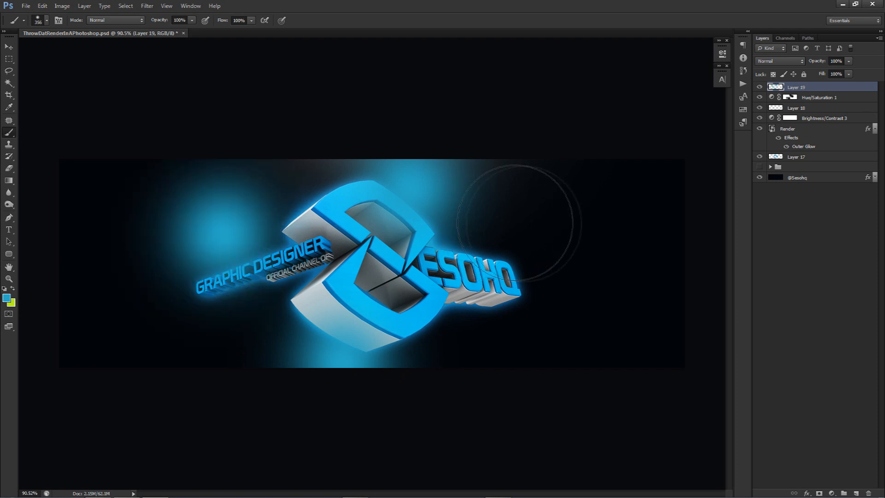
pyautogui.click(553, 237)
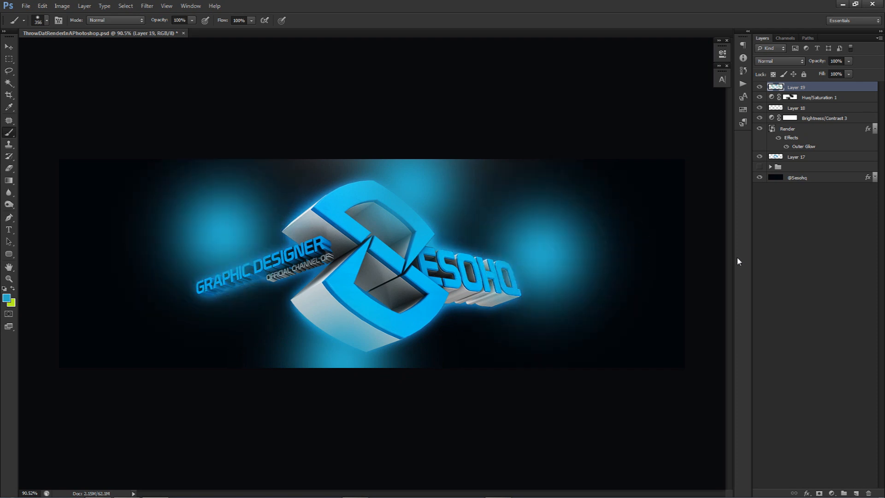
# Set the blue glow layer's blend mode to Linear Dodge (Add) and lower its opacity to 61%.
pyautogui.click(781, 62)
pyautogui.click(775, 159)
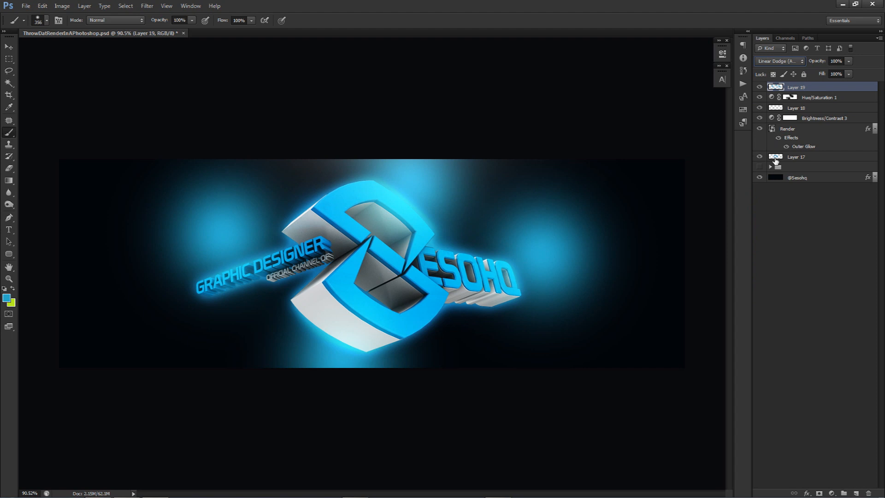
pyautogui.click(792, 62)
pyautogui.click(792, 62)
pyautogui.click(849, 61)
pyautogui.click(829, 72)
pyautogui.moveTo(831, 73); pyautogui.dragTo(832, 74)
# Erase the outer excess of the blue glows with soft 381 px and 255 px erasers, comparing the layer on and off.
pyautogui.press('e')
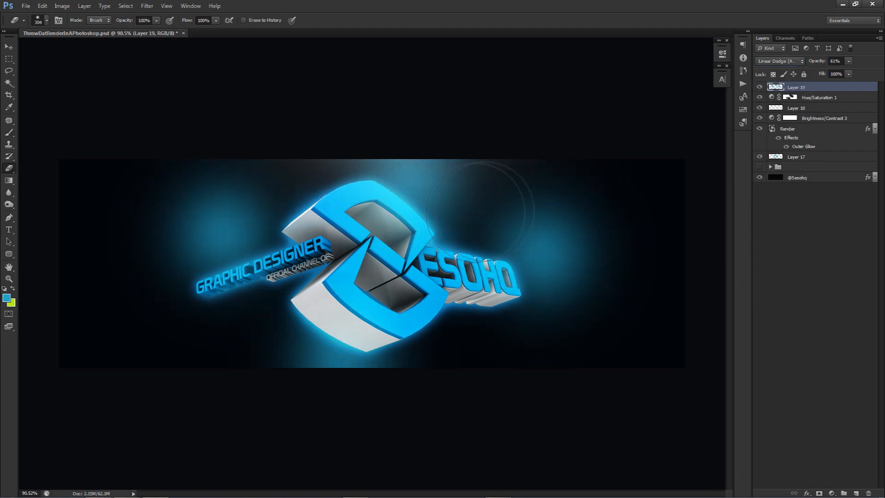
pyautogui.keyDown('alt'); pyautogui.moveTo(458, 211); pyautogui.dragTo(473, 213, button='right'); pyautogui.keyUp('alt')
pyautogui.keyDown('alt'); pyautogui.moveTo(565, 239); pyautogui.dragTo(549, 237, button='right'); pyautogui.keyUp('alt')
pyautogui.moveTo(583, 193)
pyautogui.mouseDown()
pyautogui.moveTo(604, 250)
pyautogui.moveTo(582, 316)
pyautogui.moveTo(636, 217)
pyautogui.moveTo(553, 182)
pyautogui.moveTo(454, 99)
pyautogui.moveTo(444, 99)
pyautogui.moveTo(468, 158)
pyautogui.moveTo(253, 118)
pyautogui.moveTo(158, 198)
pyautogui.moveTo(227, 211)
pyautogui.mouseUp()
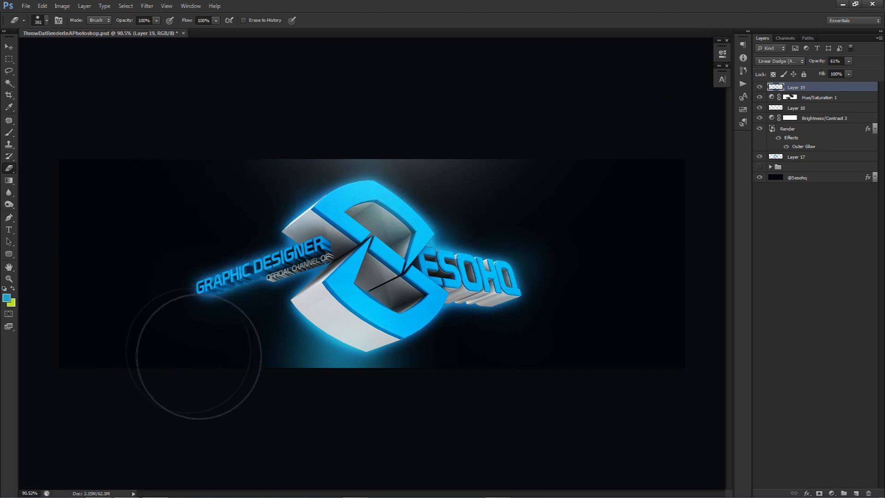
pyautogui.moveTo(260, 334)
pyautogui.keyDown('alt'); pyautogui.mouseDown(button='right')
pyautogui.moveTo(222, 328)
pyautogui.moveTo(265, 310)
pyautogui.mouseUp(button='right'); pyautogui.keyUp('alt')
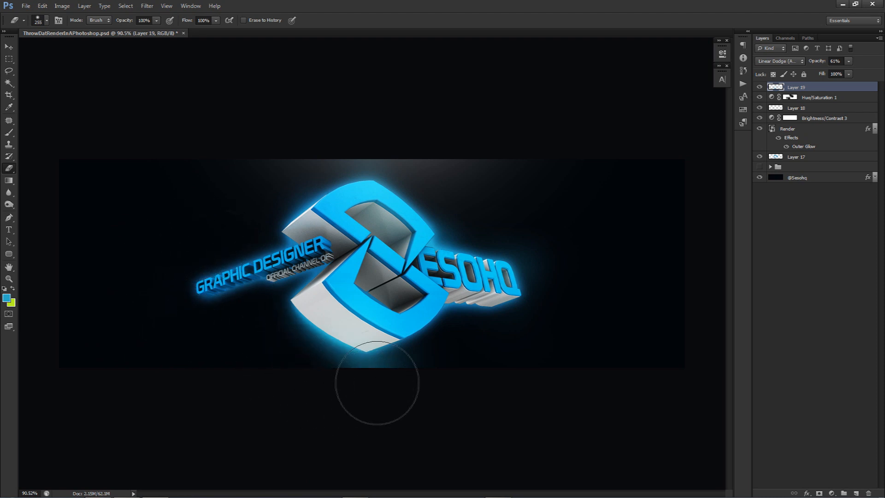
pyautogui.press('v')
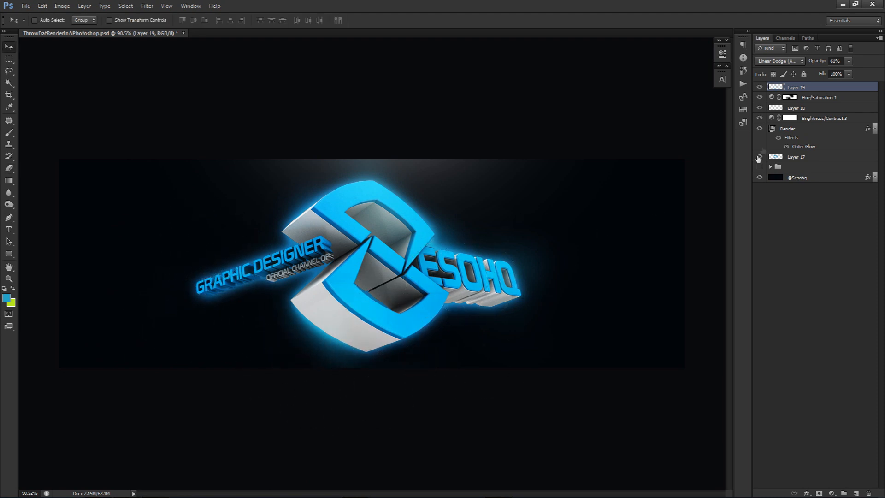
pyautogui.click(759, 87)
pyautogui.click(759, 86)
pyautogui.click(758, 87)
pyautogui.click(759, 86)
pyautogui.press('e')
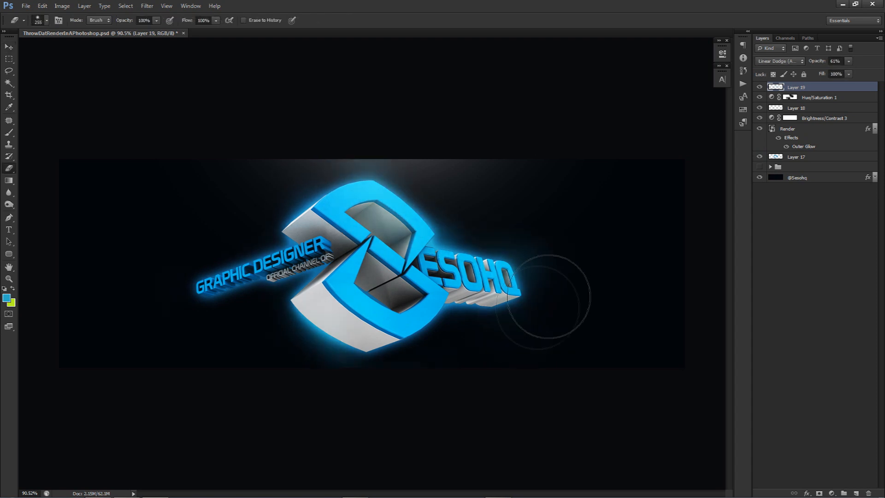
pyautogui.press('v')
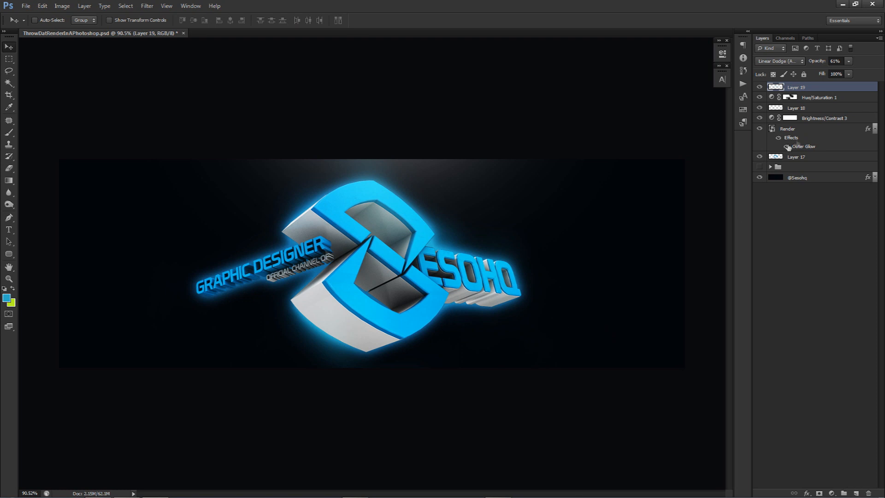
# Group the layers from Layer 19 down to Layer 17 and compare the result with the older banner group.
pyautogui.keyDown('shift'); pyautogui.click(796, 155); pyautogui.keyUp('shift')
pyautogui.hotkey('ctrl', 'g')
pyautogui.click(770, 88)
pyautogui.click(759, 87)
pyautogui.click(770, 87)
pyautogui.click(759, 98)
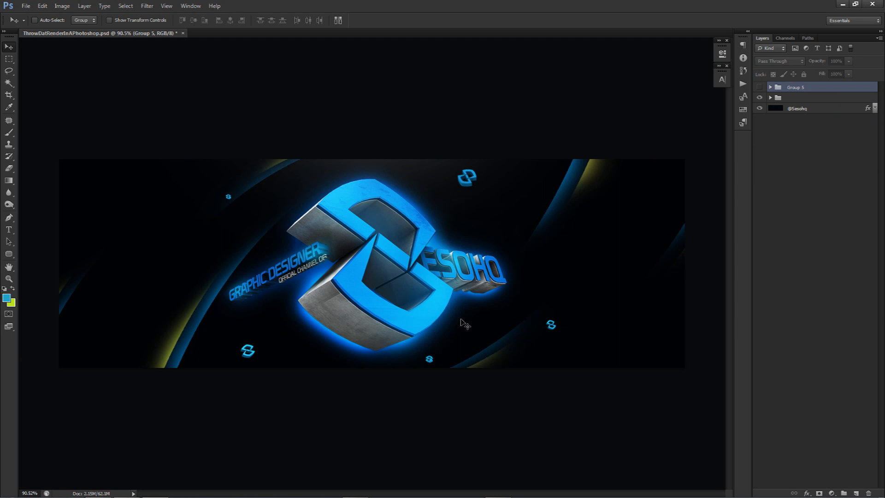
pyautogui.click(759, 97)
pyautogui.click(759, 87)
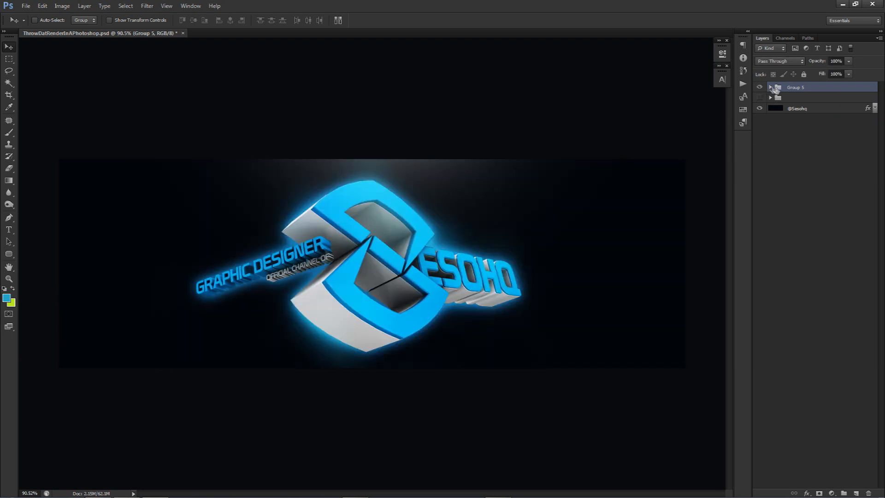
# Expand the new group and create an empty layer above Layer 19.
pyautogui.click(770, 87)
pyautogui.click(811, 98)
pyautogui.click(855, 493)
pyautogui.press('m')
pyautogui.rightClick(13, 66)
pyautogui.click(191, 169)
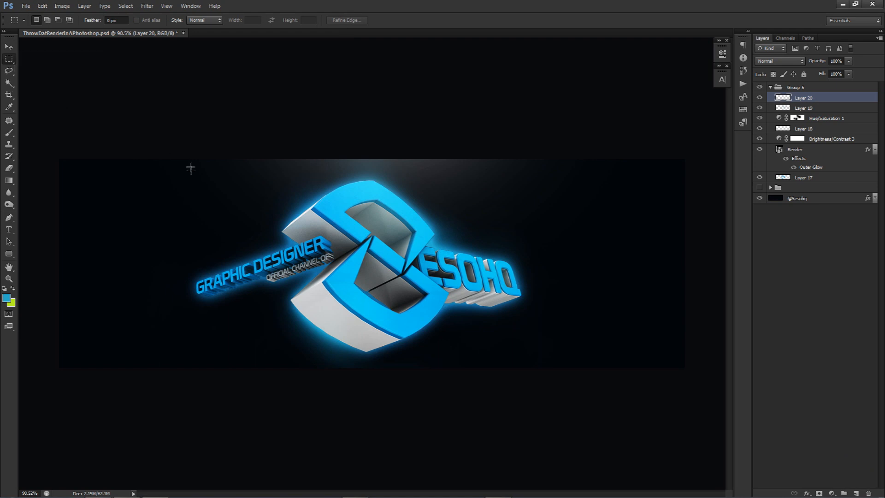
# Draw a closed pen path around the banner's left part, with a curved edge sweeping from below its lower left to above its top centre.
pyautogui.press('p')
pyautogui.click(432, 158)
pyautogui.click(127, 386)
pyautogui.moveTo(129, 412); pyautogui.dragTo(260, 188)
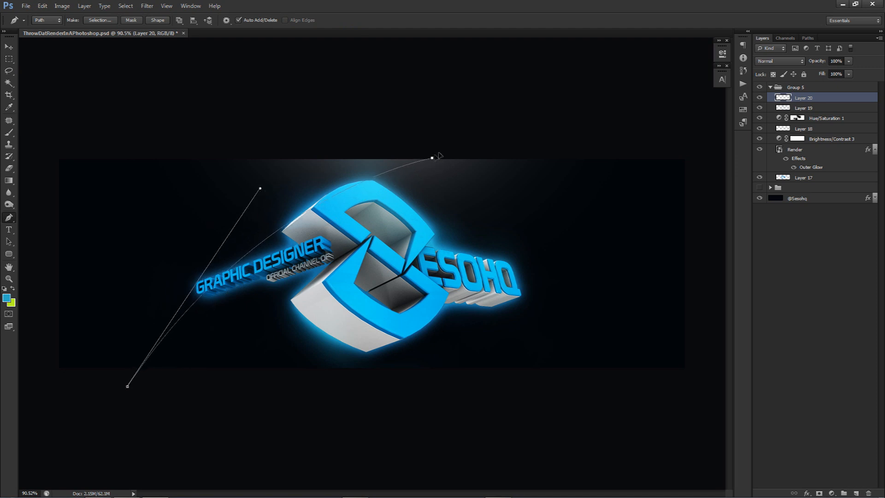
pyautogui.keyDown('ctrl'); pyautogui.moveTo(438, 153); pyautogui.dragTo(467, 134); pyautogui.keyUp('ctrl')
pyautogui.keyDown('ctrl'); pyautogui.moveTo(261, 190); pyautogui.dragTo(269, 146); pyautogui.keyUp('ctrl')
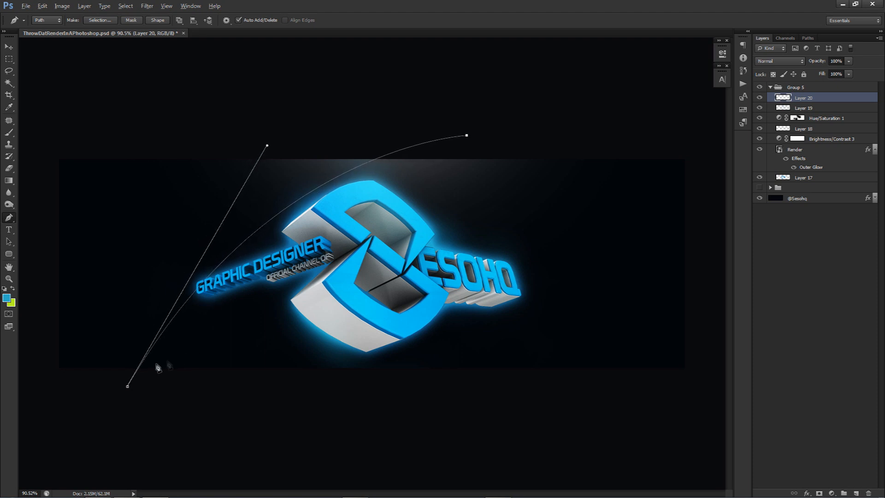
pyautogui.click(56, 388)
pyautogui.click(41, 115)
pyautogui.moveTo(302, 94); pyautogui.dragTo(317, 89)
pyautogui.click(467, 137)
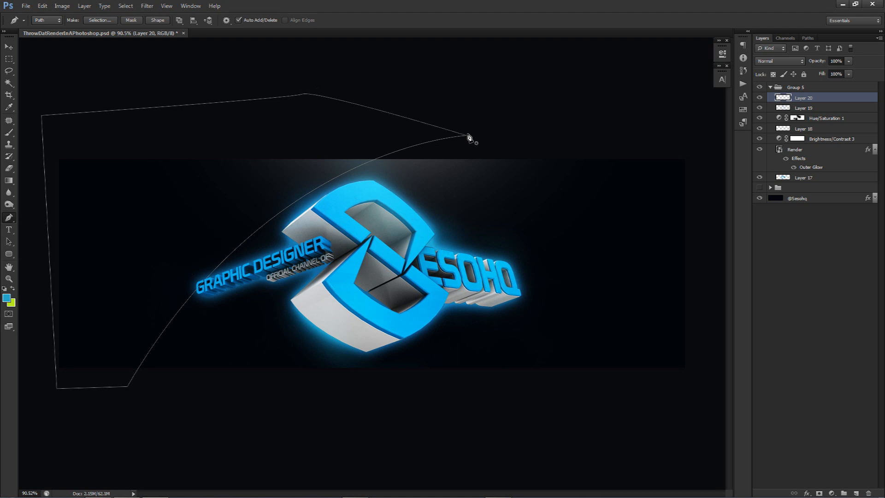
# Convert the path to a selection, paint soft blue along its curved edge with a 168 px brush, and deselect.
pyautogui.rightClick(443, 189)
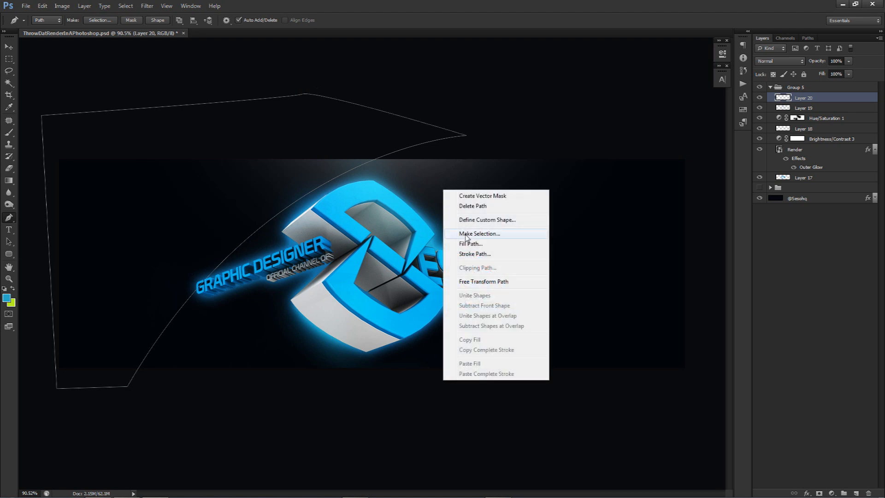
pyautogui.click(467, 234)
pyautogui.click(499, 145)
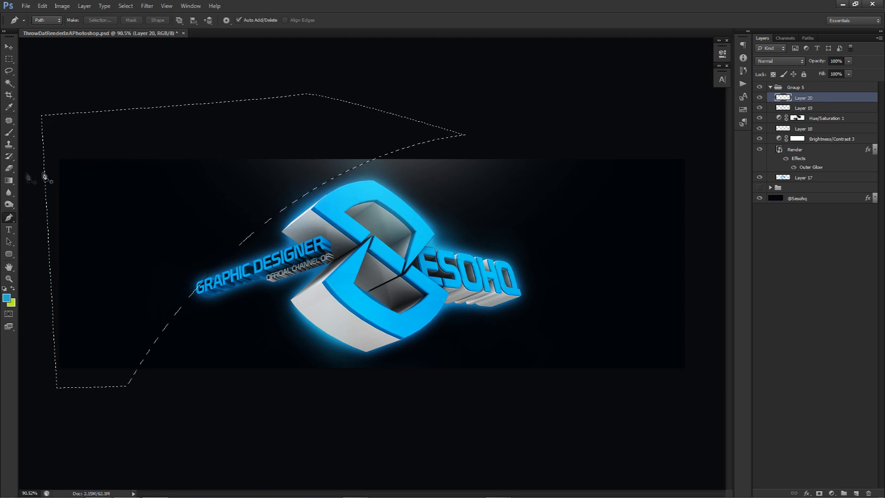
pyautogui.press('b')
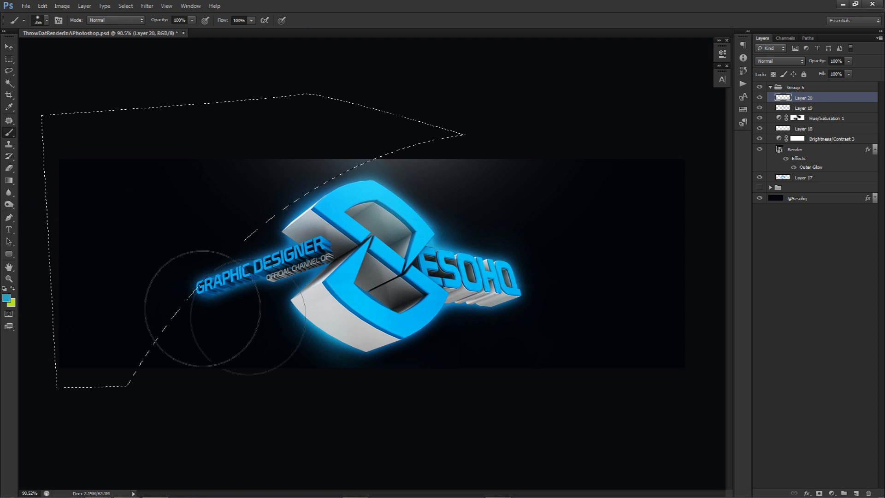
pyautogui.moveTo(216, 325)
pyautogui.keyDown('alt'); pyautogui.mouseDown(button='right')
pyautogui.moveTo(168, 327)
pyautogui.moveTo(179, 327)
pyautogui.mouseUp(button='right'); pyautogui.keyUp('alt')
pyautogui.moveTo(153, 384); pyautogui.dragTo(280, 275)
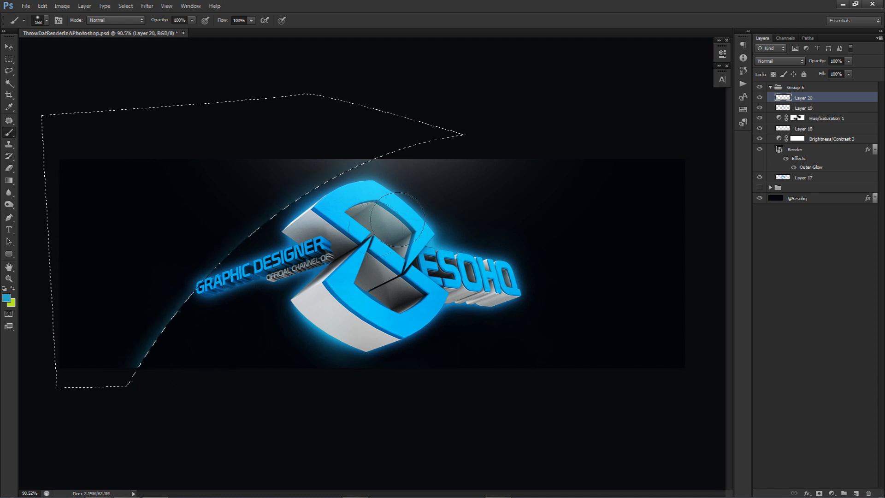
pyautogui.moveTo(472, 167); pyautogui.dragTo(502, 201)
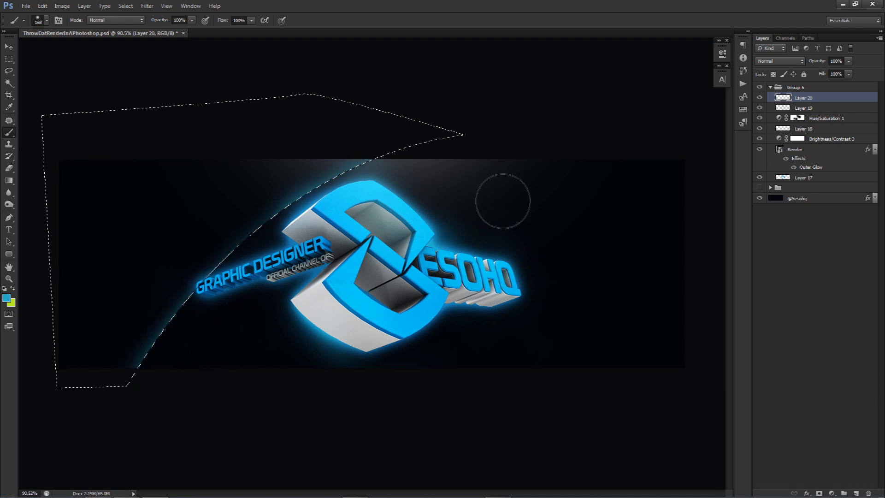
pyautogui.hotkey('ctrl', 'd')
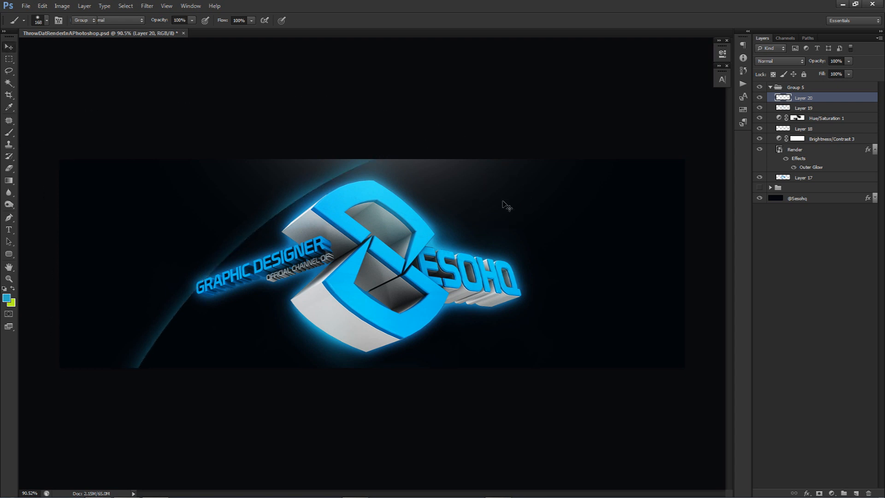
# Shift the painted blue arc slightly left and place two copies of it spaced further to the left.
pyautogui.keyDown('ctrl'); pyautogui.moveTo(323, 216); pyautogui.dragTo(295, 213); pyautogui.keyUp('ctrl')
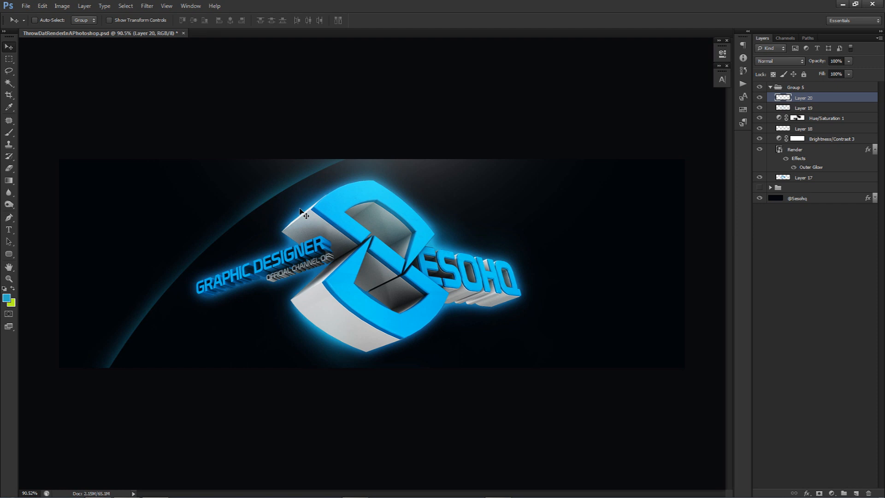
pyautogui.moveTo(312, 227); pyautogui.dragTo(245, 230)
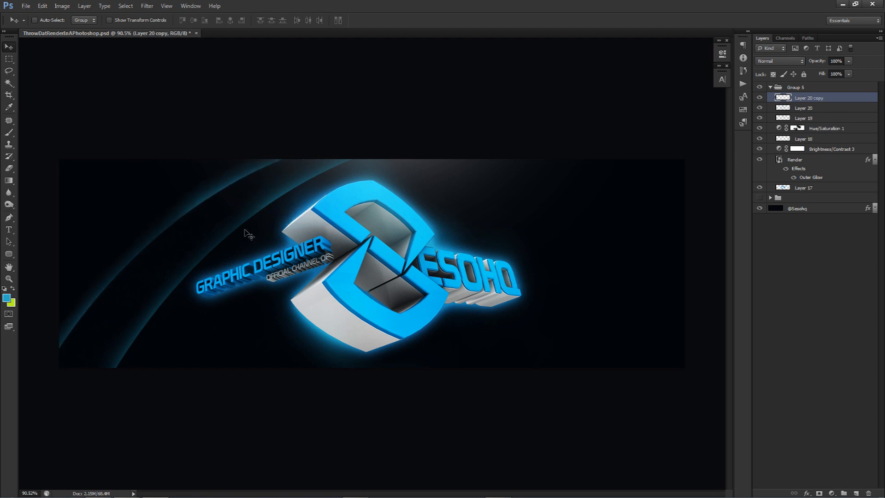
pyautogui.keyDown('alt'); pyautogui.moveTo(409, 236); pyautogui.dragTo(344, 236); pyautogui.keyUp('alt')
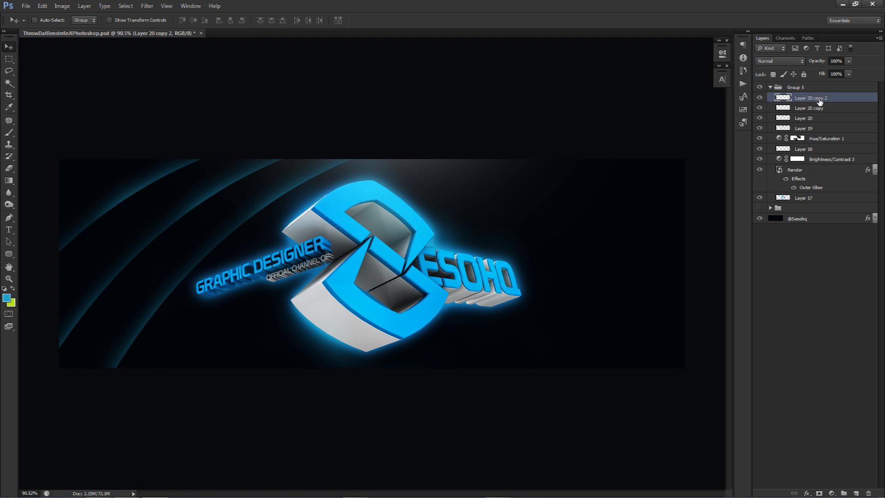
# Fade parts of the arcs on Layer 20 and Layer 20 copy with a soft 308 px eraser.
pyautogui.click(811, 119)
pyautogui.press('e')
pyautogui.keyDown('alt'); pyautogui.moveTo(322, 286); pyautogui.dragTo(389, 268, button='right'); pyautogui.keyUp('alt')
pyautogui.moveTo(151, 387)
pyautogui.mouseDown()
pyautogui.moveTo(158, 346)
pyautogui.moveTo(207, 316)
pyautogui.mouseUp()
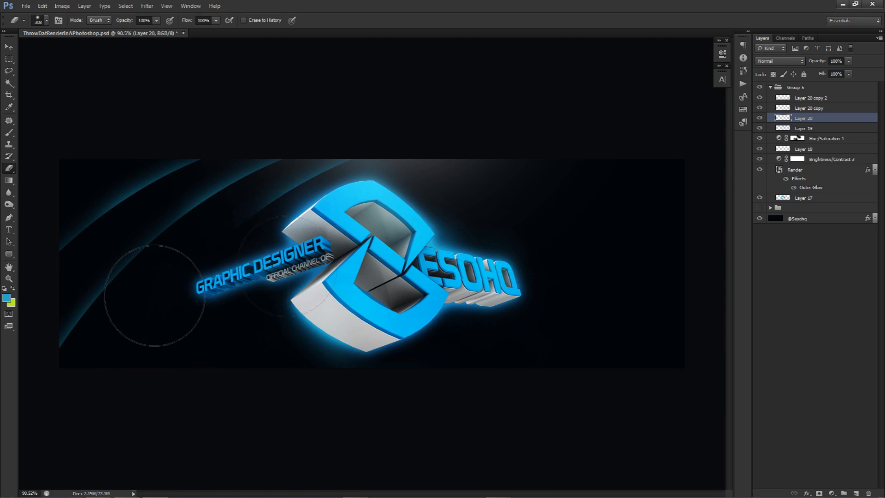
pyautogui.click(806, 108)
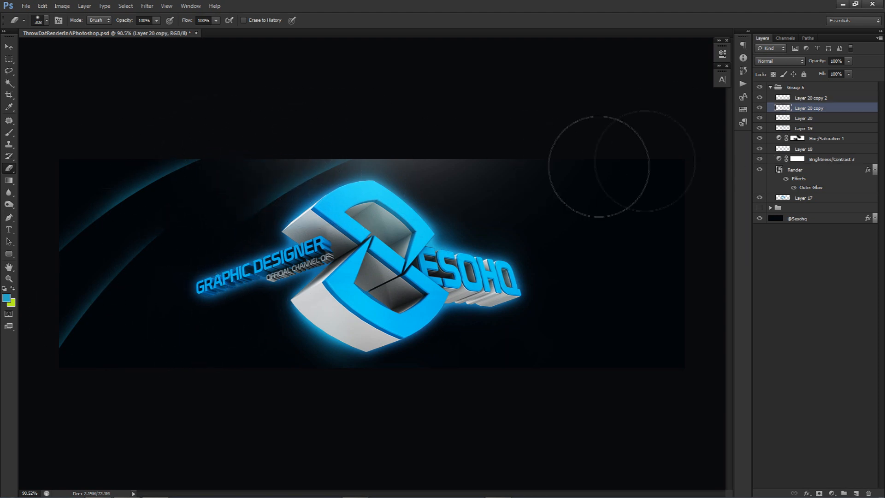
# Fade the lower end of the Layer 20 copy 2 arc near the banner's upper-left corner with a soft 308 px eraser.
pyautogui.click(815, 100)
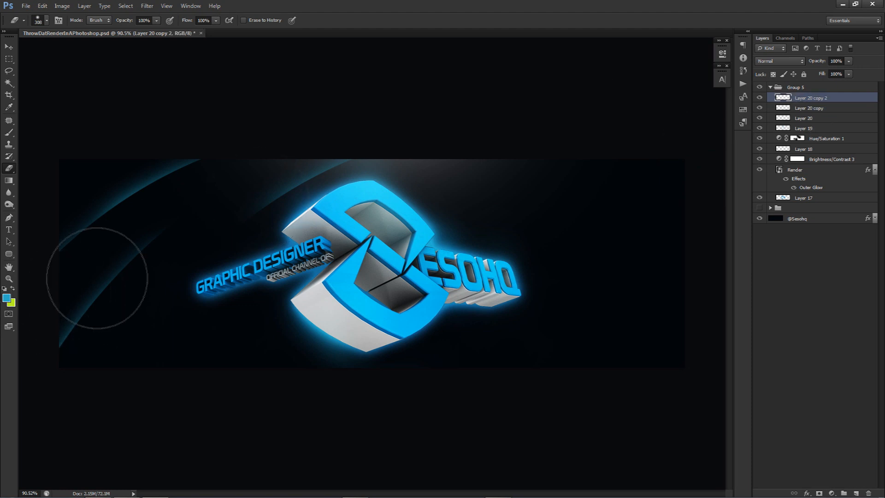
pyautogui.moveTo(102, 285)
pyautogui.mouseDown()
pyautogui.moveTo(186, 304)
pyautogui.moveTo(118, 229)
pyautogui.moveTo(81, 244)
pyautogui.mouseUp()
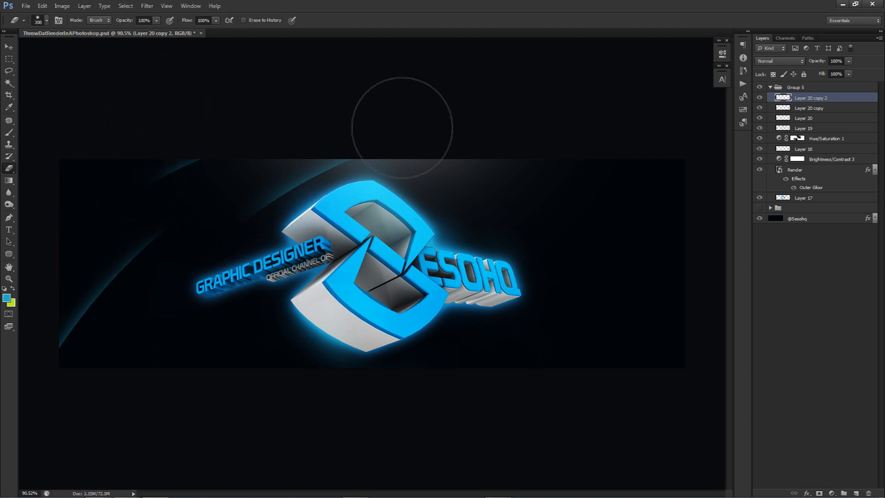
pyautogui.press('v')
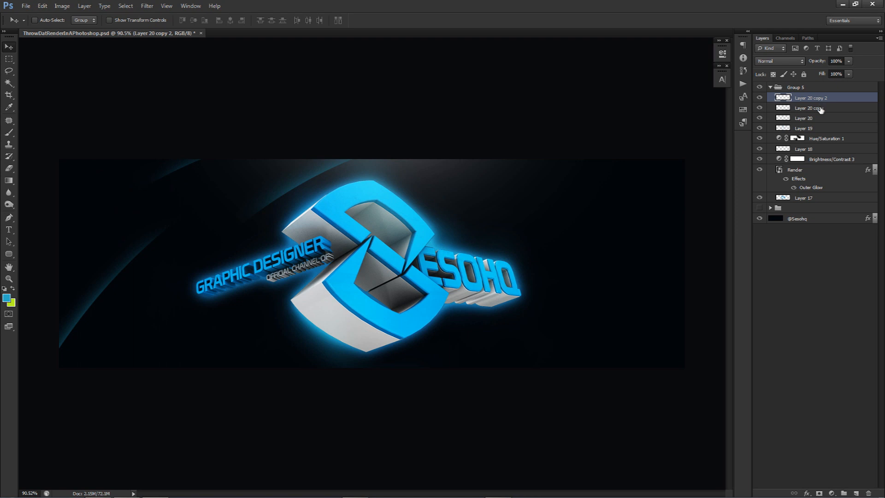
# Group the three Layer 20 arc layers and duplicate the group.
pyautogui.keyDown('shift'); pyautogui.click(822, 119); pyautogui.keyUp('shift')
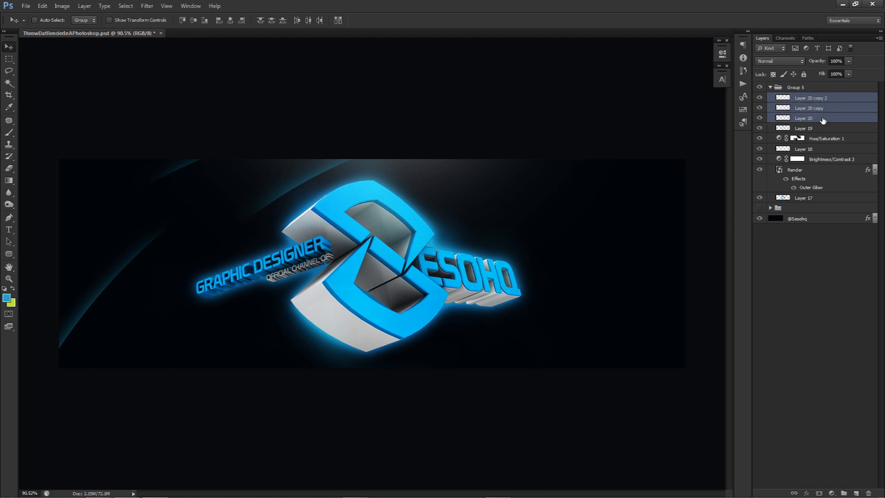
pyautogui.hotkey('ctrl', 'g')
pyautogui.hotkey('ctrl', 'j')
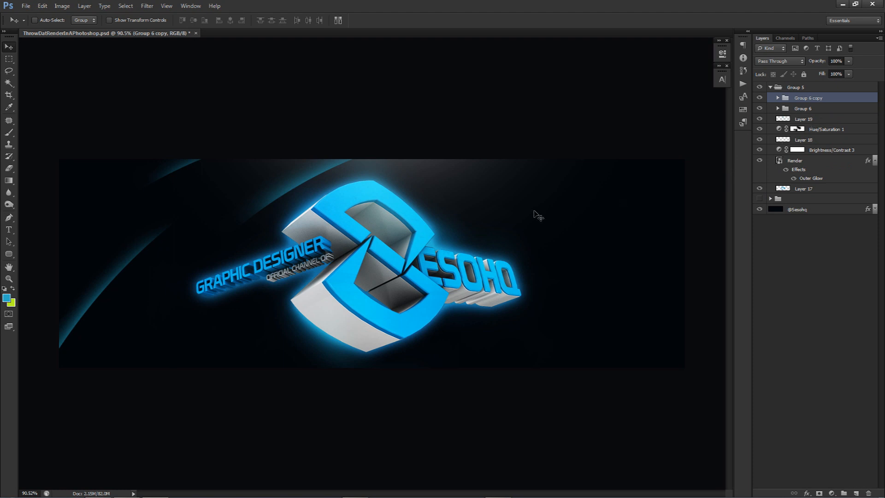
# Flip the duplicated arc group horizontally and vertically and move it straight across to the right half of the banner.
pyautogui.hotkey('ctrl', 't')
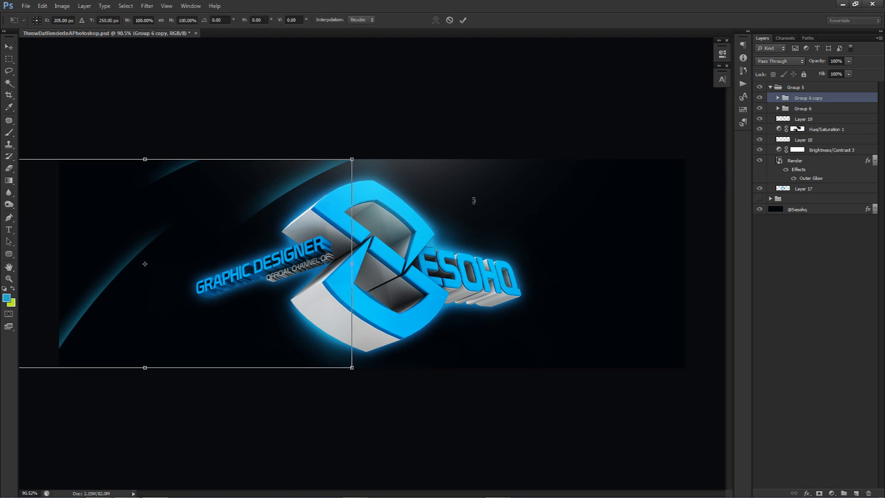
pyautogui.rightClick(286, 181)
pyautogui.click(322, 321)
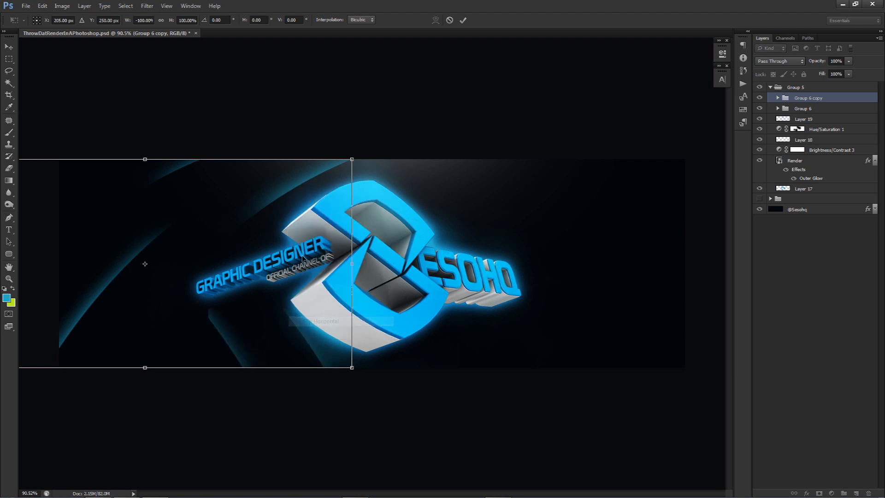
pyautogui.rightClick(302, 254)
pyautogui.click(341, 403)
pyautogui.moveTo(278, 297); pyautogui.dragTo(600, 297)
pyautogui.press('Return')
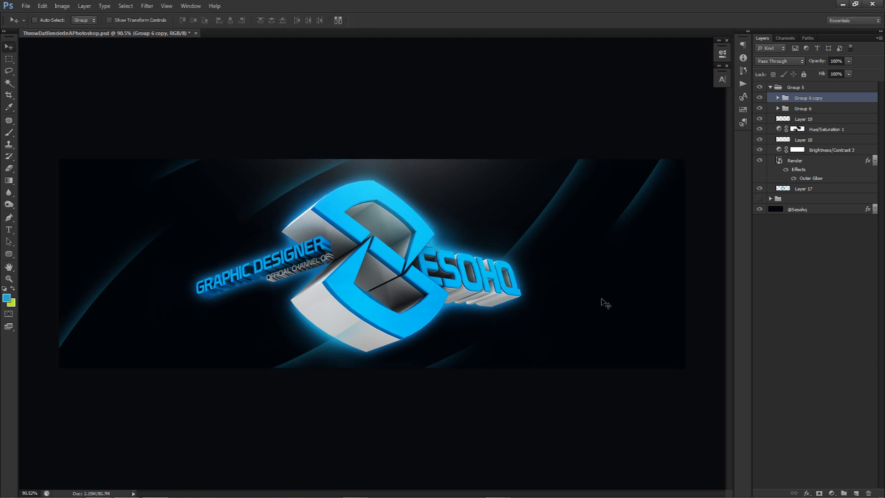
# Identify the arc layers inside Group 6 copy and move its Layer 20 arc further right and slightly down.
pyautogui.click(777, 98)
pyautogui.click(758, 110)
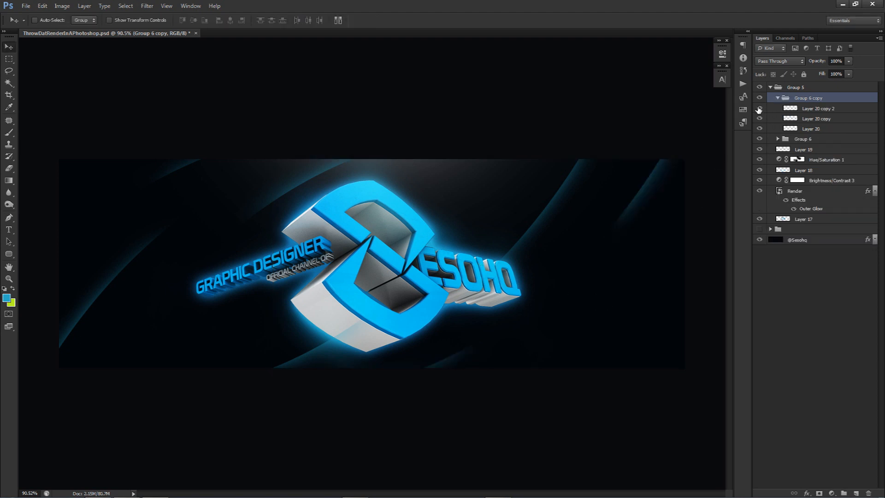
pyautogui.click(760, 119)
pyautogui.click(759, 119)
pyautogui.click(758, 129)
pyautogui.click(758, 128)
pyautogui.click(792, 130)
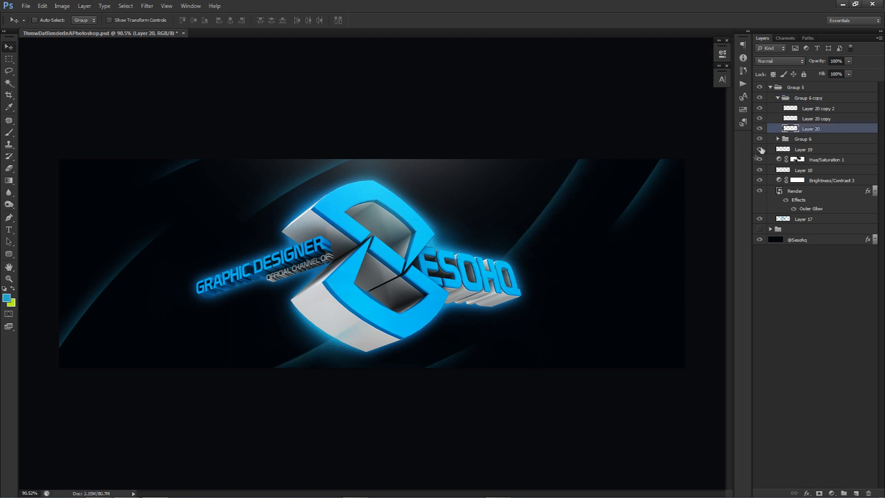
pyautogui.moveTo(571, 285)
pyautogui.mouseDown()
pyautogui.moveTo(560, 311)
pyautogui.moveTo(690, 308)
pyautogui.mouseUp()
# Erase the lower end of the Layer 20 copy arc in Group 6 copy where it reaches the ESOHQ text.
pyautogui.click(760, 121)
pyautogui.click(797, 122)
pyautogui.press('e')
pyautogui.moveTo(492, 280)
pyautogui.mouseDown()
pyautogui.moveTo(492, 293)
pyautogui.moveTo(512, 297)
pyautogui.moveTo(510, 264)
pyautogui.mouseUp()
pyautogui.press('v')
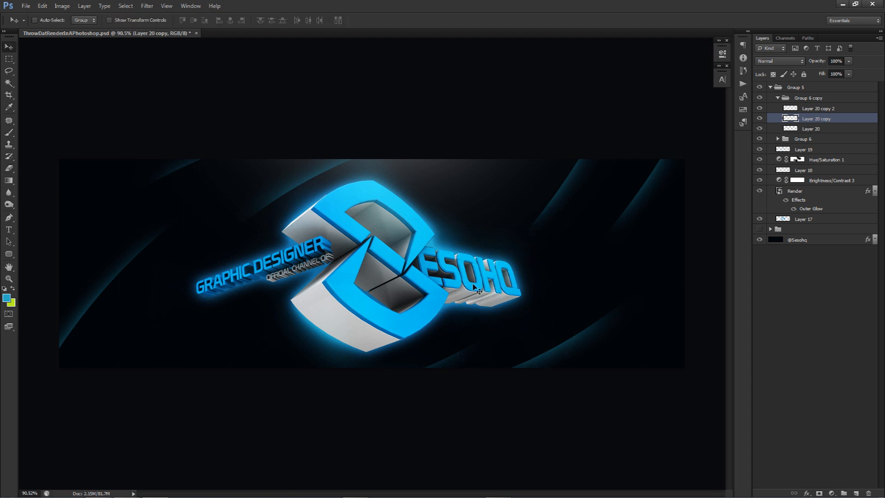
# Duplicate Group 6 copy and merge the duplicate into a single layer.
pyautogui.click(801, 98)
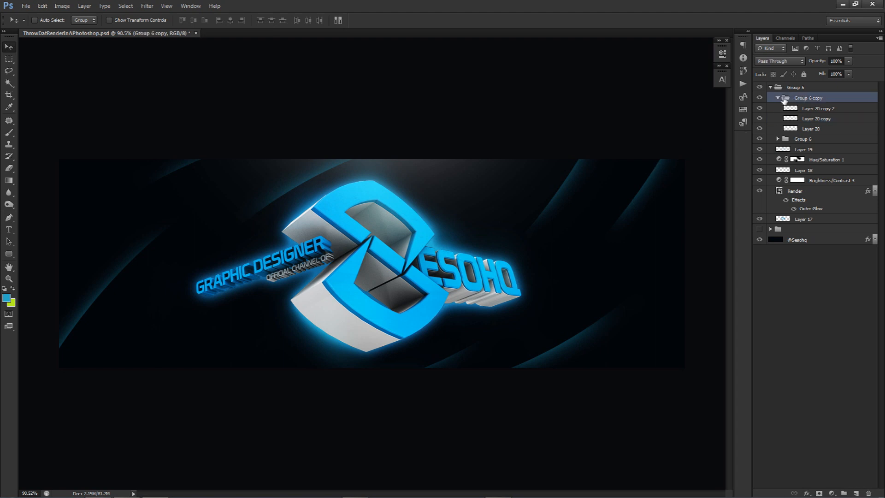
pyautogui.click(778, 98)
pyautogui.hotkey('ctrl', 'j')
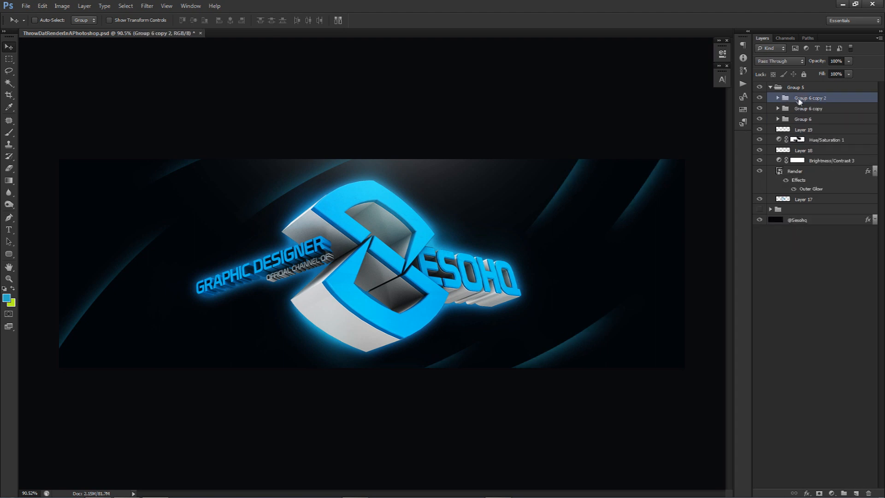
pyautogui.hotkey('ctrl', 'e')
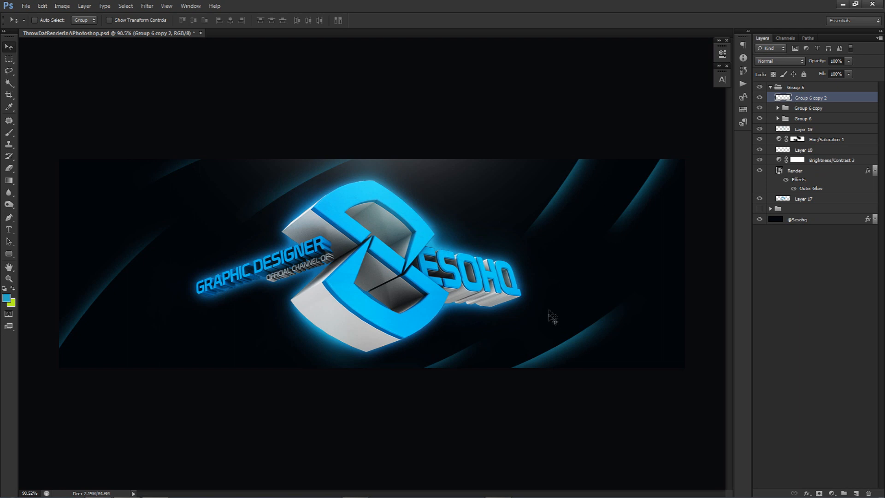
# Offset the merged right-hand streaks slightly to the left and fade parts of them with a 196 px eraser.
pyautogui.moveTo(640, 214)
pyautogui.mouseDown()
pyautogui.moveTo(632, 212)
pyautogui.moveTo(642, 206)
pyautogui.moveTo(659, 214)
pyautogui.mouseUp()
pyautogui.press('e')
pyautogui.keyDown('alt'); pyautogui.moveTo(628, 317); pyautogui.dragTo(608, 317, button='right'); pyautogui.keyUp('alt')
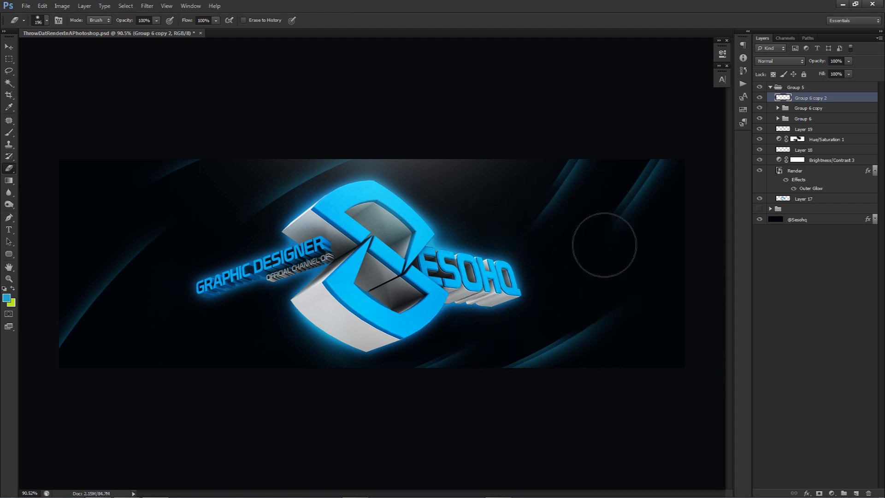
# Shift the hue of the offset right-hand streaks to +138 to turn them magenta.
pyautogui.hotkey('ctrl', 'u')
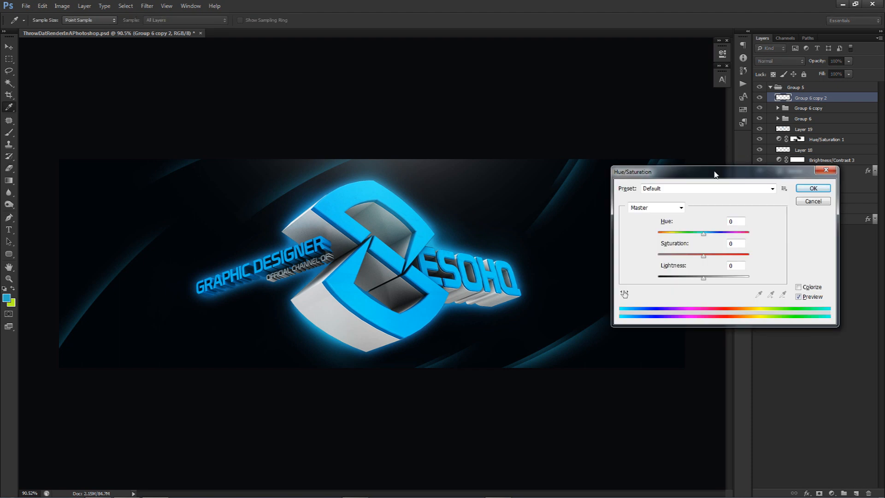
pyautogui.moveTo(703, 234); pyautogui.dragTo(742, 239)
pyautogui.moveTo(659, 176); pyautogui.dragTo(647, 233)
pyautogui.click(800, 247)
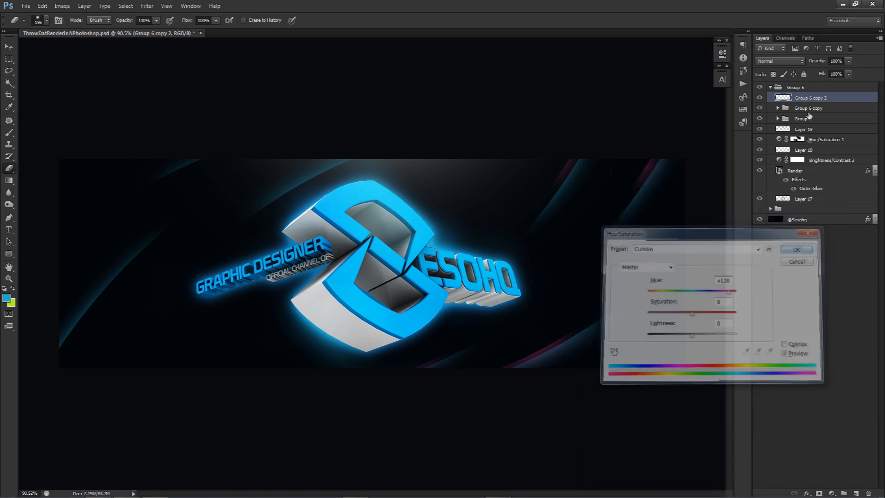
# Duplicate Group 6 with the left-hand arcs and merge the duplicate into a single layer.
pyautogui.click(800, 120)
pyautogui.hotkey('ctrl', 'j')
pyautogui.hotkey('ctrl', 'e')
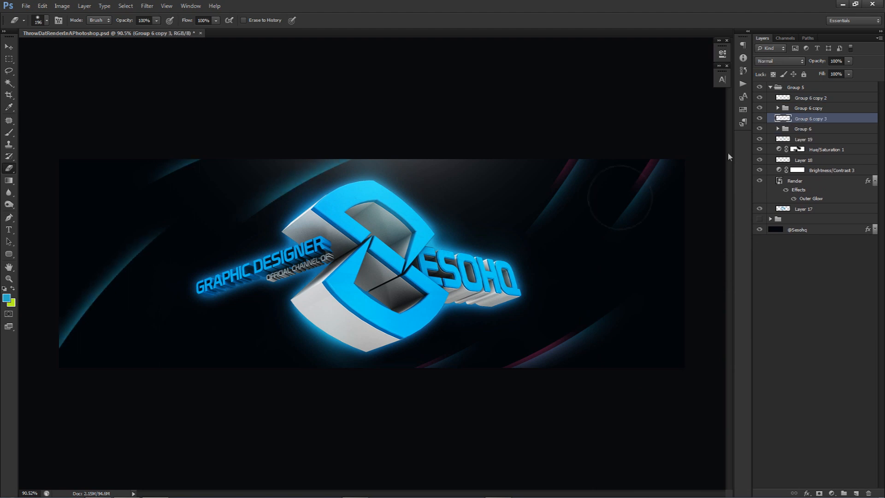
# Offset the merged left-hand streaks slightly to the left and fade parts of them with a 207 px eraser.
pyautogui.press('v')
pyautogui.moveTo(357, 278); pyautogui.dragTo(354, 279)
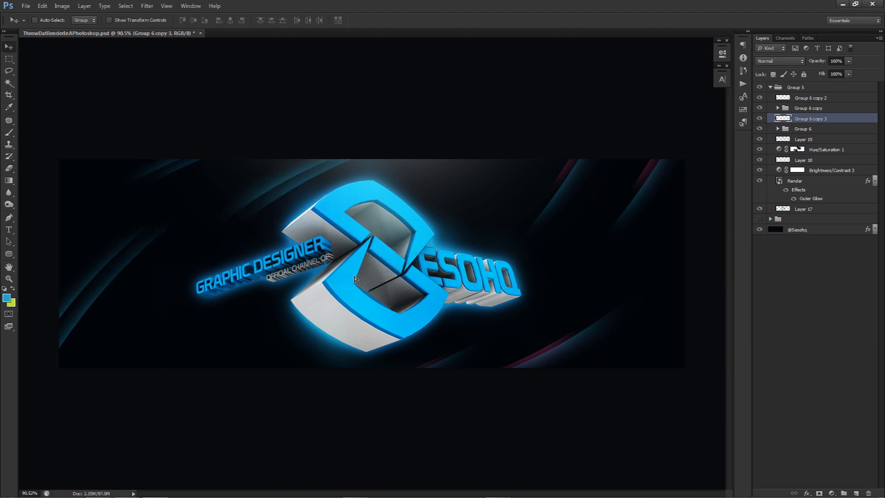
pyautogui.press('e')
pyautogui.keyDown('alt'); pyautogui.moveTo(160, 248); pyautogui.dragTo(143, 228, button='right'); pyautogui.keyUp('alt')
pyautogui.moveTo(147, 221)
pyautogui.mouseDown()
pyautogui.moveTo(120, 231)
pyautogui.moveTo(105, 180)
pyautogui.moveTo(121, 168)
pyautogui.moveTo(208, 232)
pyautogui.moveTo(256, 183)
pyautogui.mouseUp()
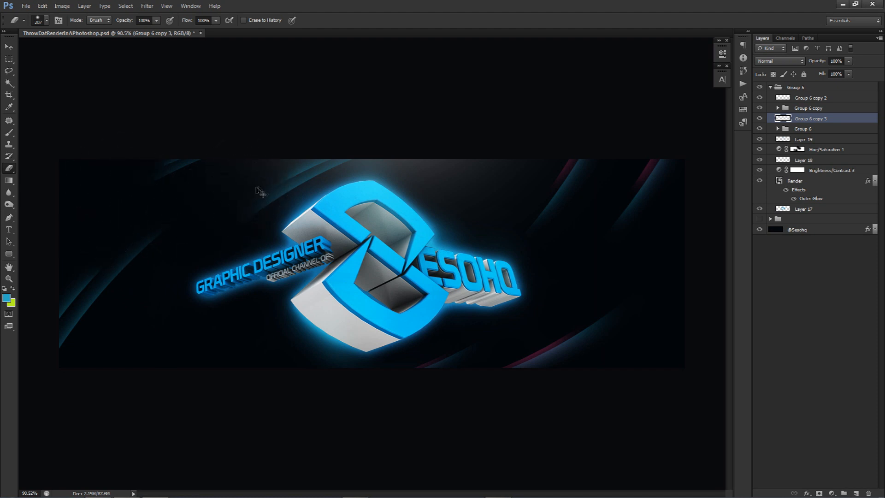
# Shift the hue of the offset left-hand streaks to magenta with Hue/Saturation.
pyautogui.hotkey('ctrl', 'u')
pyautogui.moveTo(691, 291); pyautogui.dragTo(731, 292)
pyautogui.click(801, 247)
pyautogui.press('v')
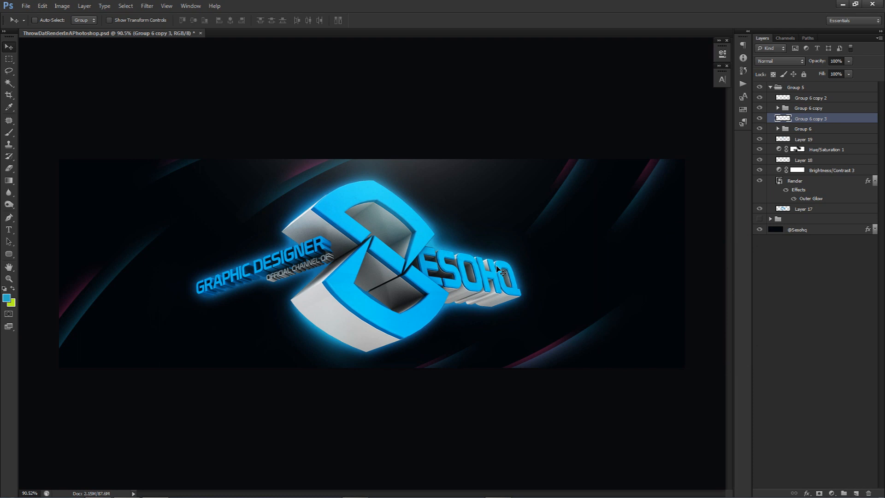
# On a new layer above Group 5, dab soft grey #636363 spots with a 342 px brush above the logo and below the ESOHQ text.
pyautogui.click(802, 98)
pyautogui.click(770, 87)
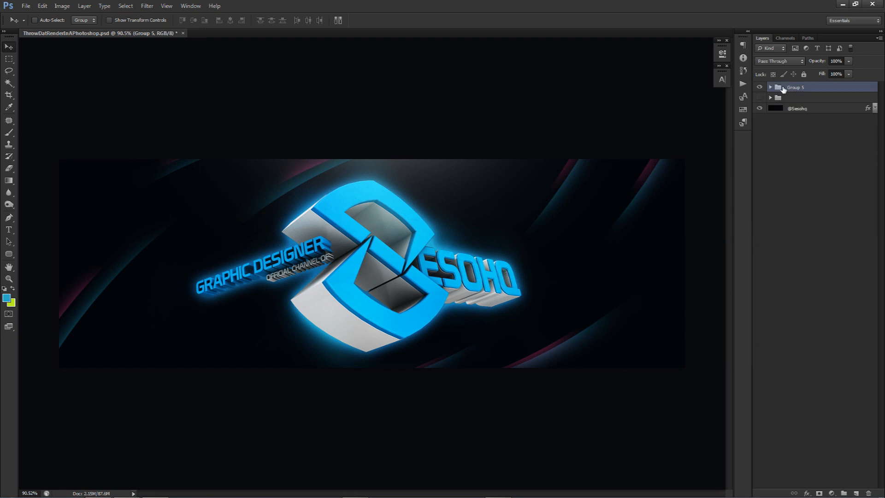
pyautogui.click(854, 492)
pyautogui.press('b')
pyautogui.keyDown('alt'); pyautogui.moveTo(347, 255); pyautogui.dragTo(346, 229, button='right'); pyautogui.keyUp('alt')
pyautogui.click(7, 297)
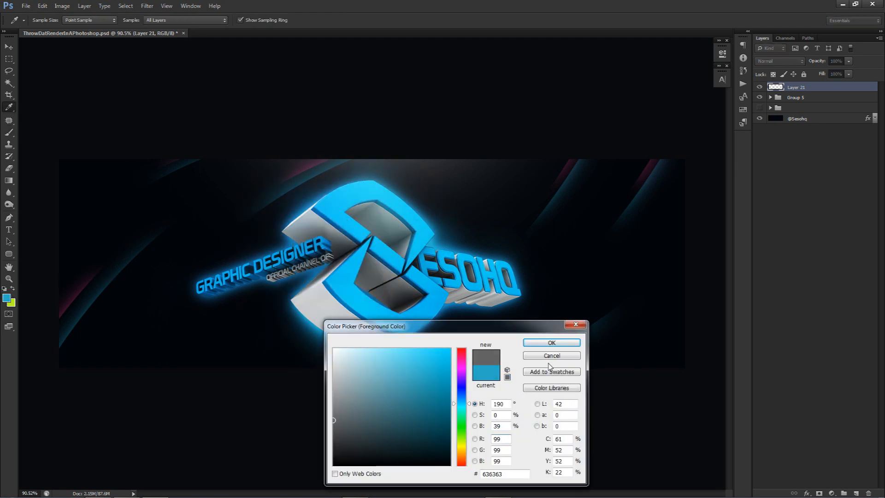
pyautogui.click(552, 342)
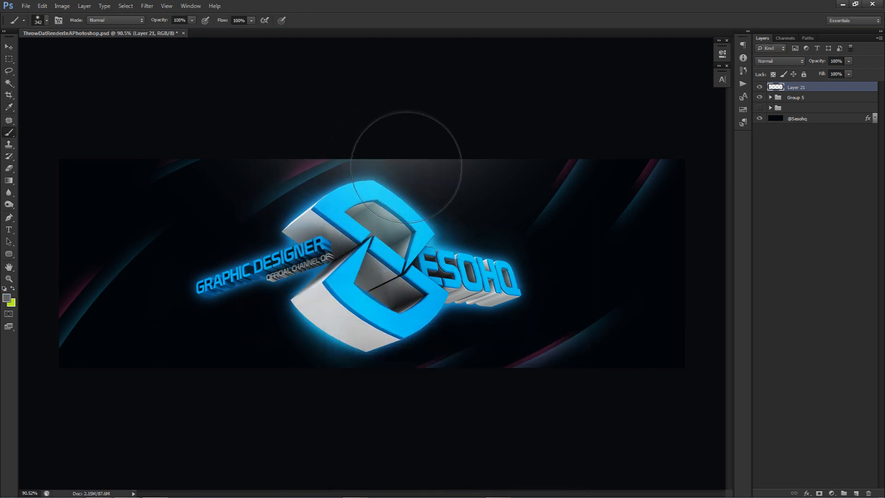
pyautogui.click(406, 165)
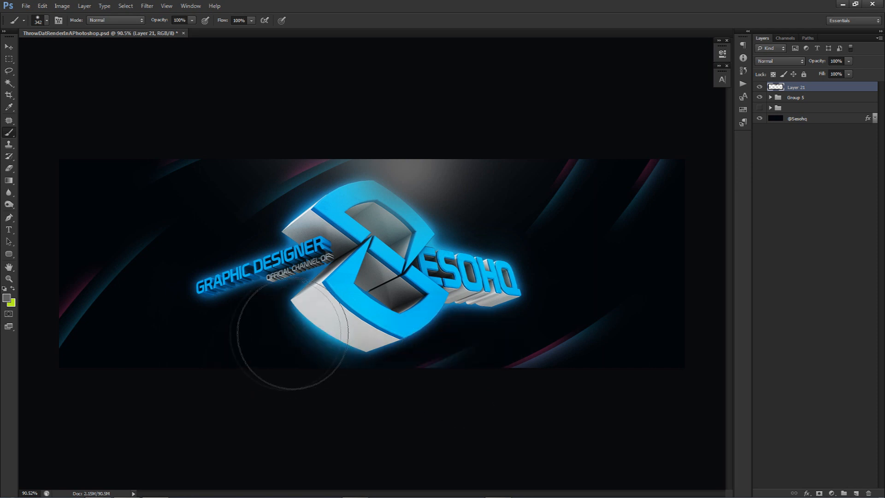
pyautogui.click(461, 336)
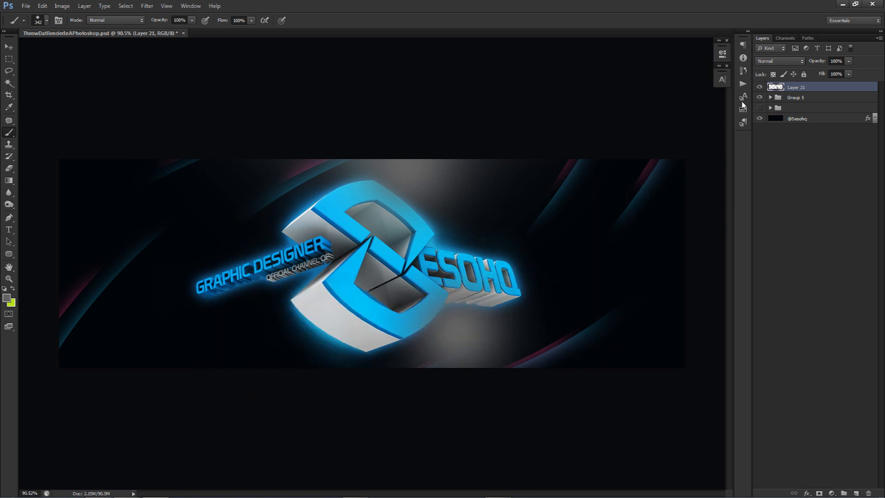
# Set Layer 21's blend mode to Color Dodge and compare the banner with and without the layer.
pyautogui.click(778, 61)
pyautogui.click(775, 108)
pyautogui.scroll(-7, 772, 63)
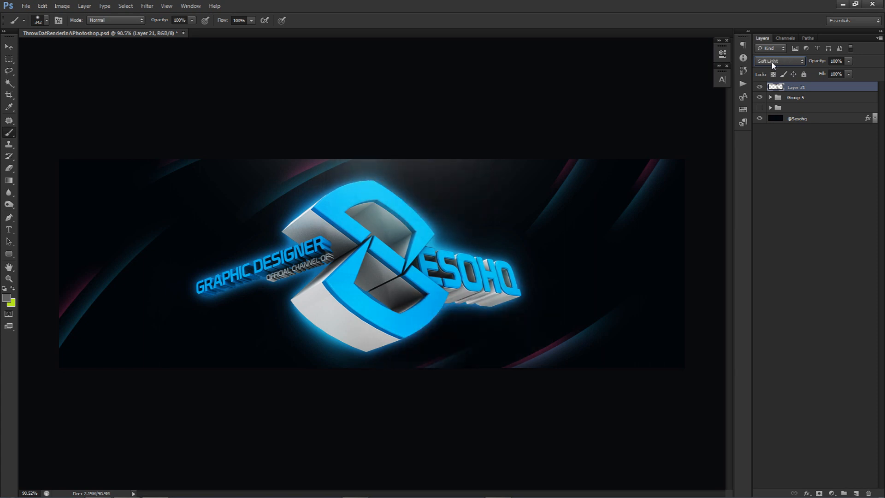
pyautogui.scroll(2, 771, 65)
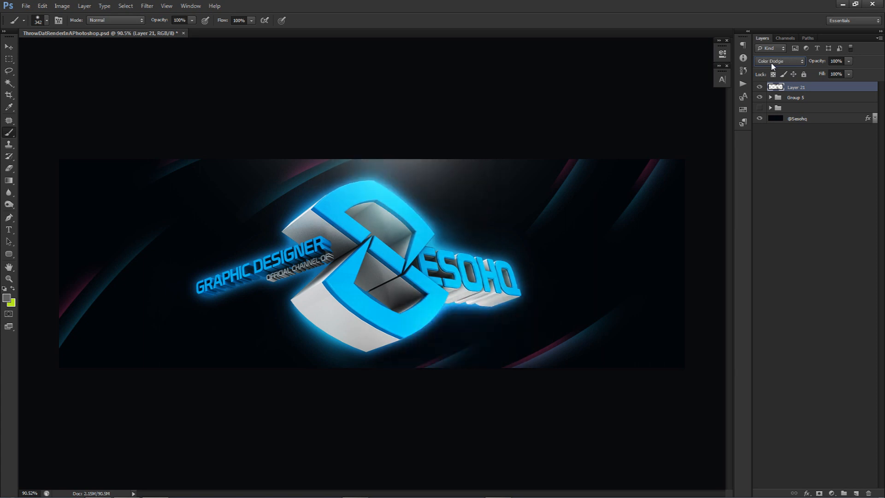
pyautogui.click(758, 87)
pyautogui.click(759, 87)
pyautogui.click(759, 87)
pyautogui.click(758, 87)
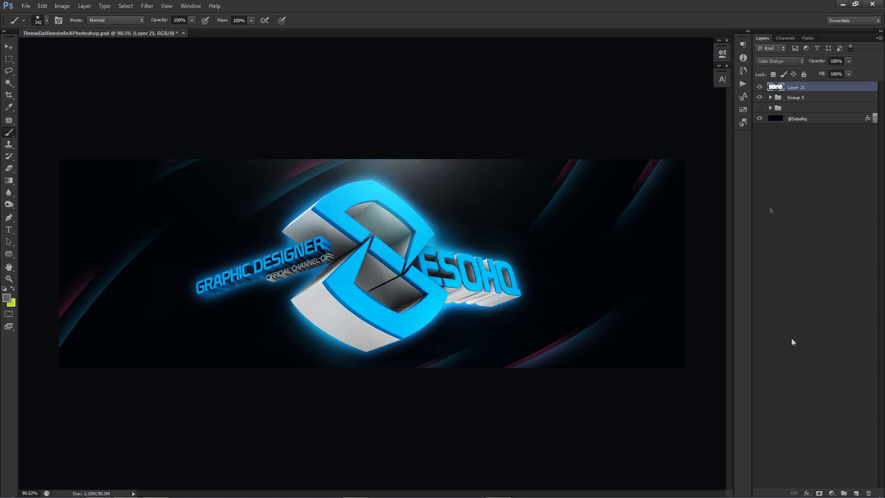
# Add a Curves adjustment layer above Layer 21 with a contrast-boosting S-curve and compare the banner with and without it.
pyautogui.click(832, 491)
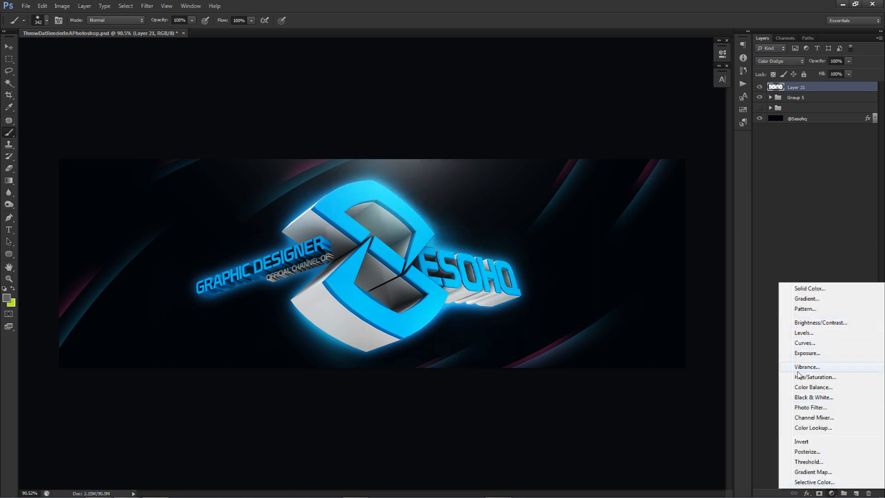
pyautogui.click(810, 343)
pyautogui.moveTo(673, 120); pyautogui.dragTo(670, 116)
pyautogui.moveTo(635, 160); pyautogui.dragTo(632, 169)
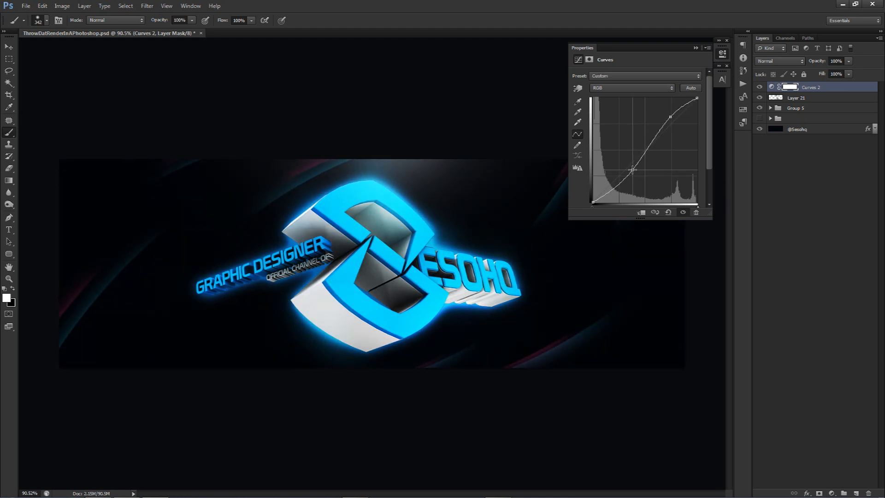
pyautogui.click(726, 54)
pyautogui.click(758, 87)
pyautogui.click(758, 87)
pyautogui.click(758, 87)
pyautogui.click(758, 87)
pyautogui.click(758, 87)
pyautogui.click(758, 87)
pyautogui.press('v')
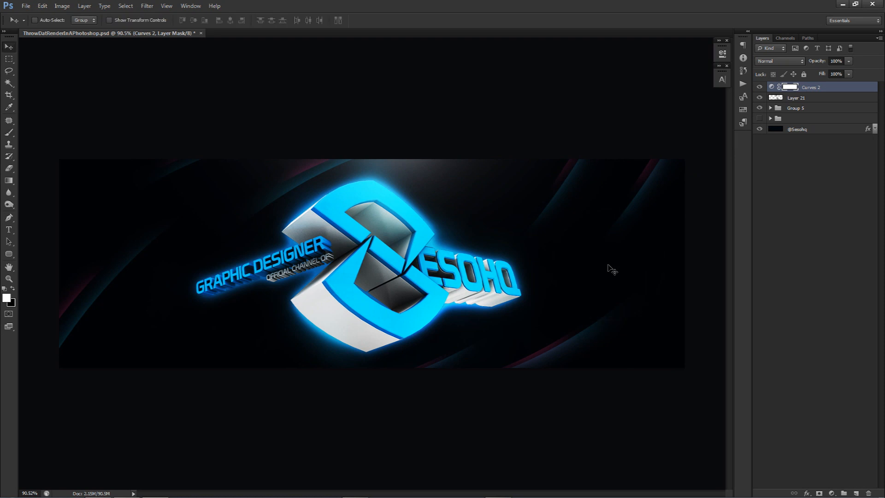
# Move the Curves 2 adjustment into Group 5, between Group 6 and Layer 19.
pyautogui.click(770, 107)
pyautogui.click(819, 88)
pyautogui.moveTo(819, 87); pyautogui.dragTo(812, 155)
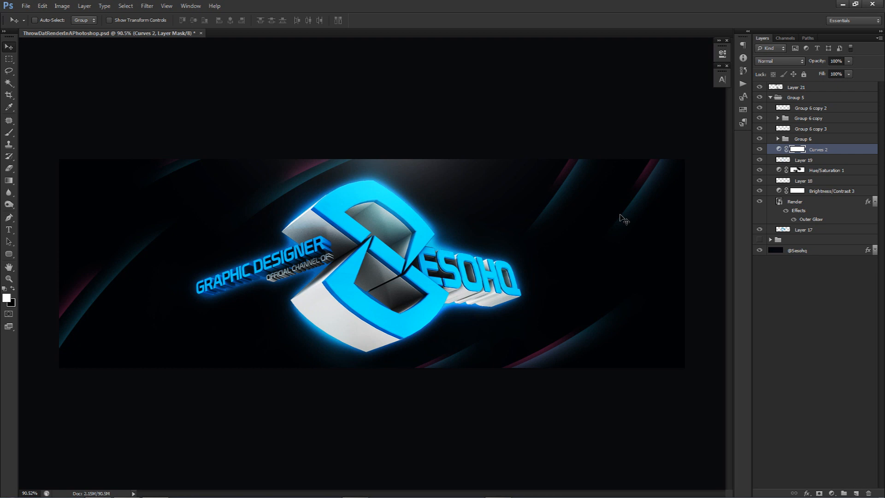
# Collapse Group 5, hide it together with Layer 21, and show the unnamed group below to view the other banner version.
pyautogui.click(769, 98)
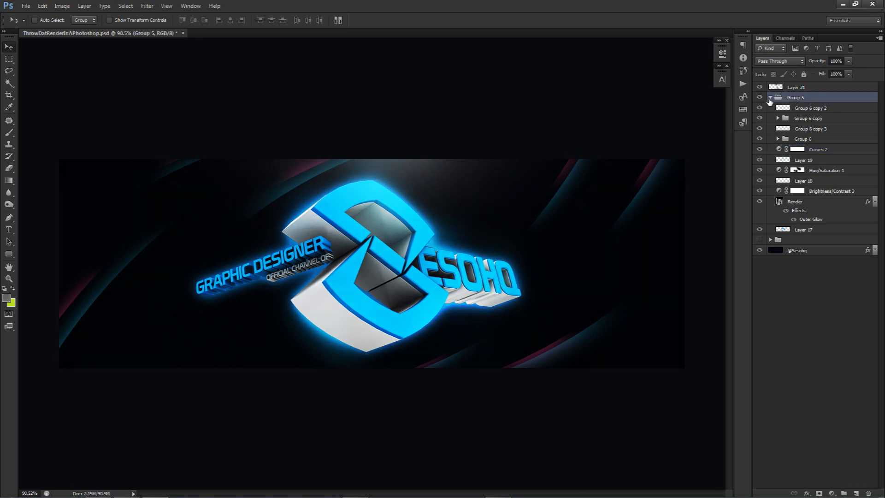
pyautogui.click(769, 98)
pyautogui.moveTo(759, 87); pyautogui.dragTo(760, 97)
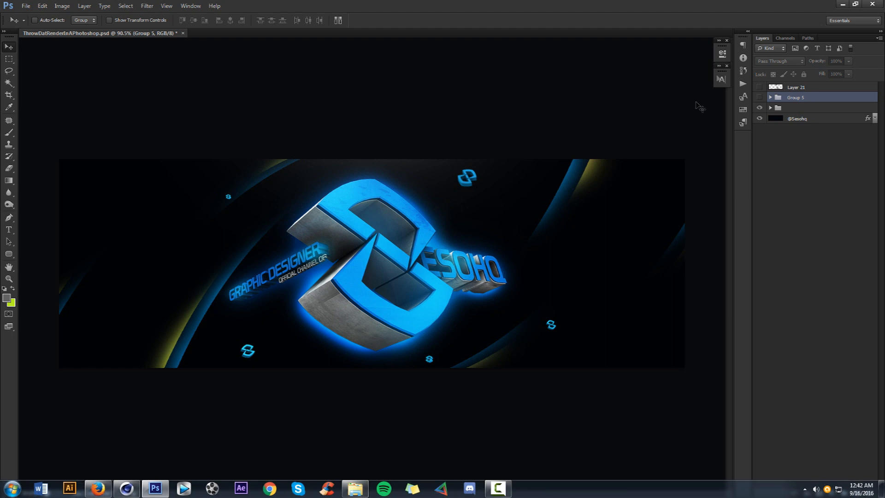
# Show Group 5 instead of the unnamed group and place the SESOHQ1234567_0001 render above it, scaled to about 7.1%.
pyautogui.click(759, 103)
pyautogui.click(759, 97)
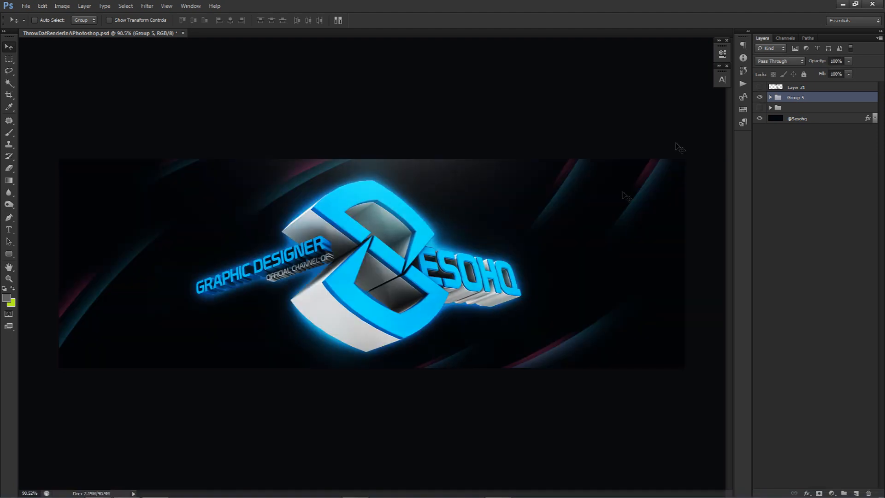
pyautogui.click(360, 490)
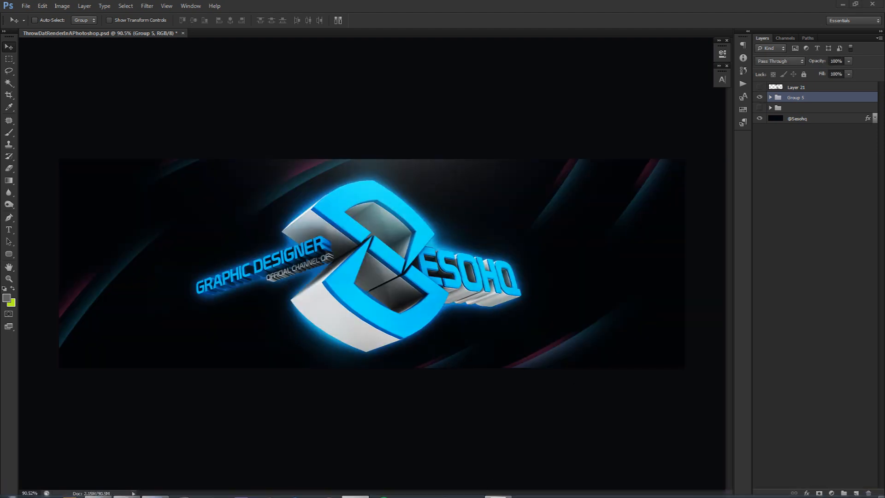
pyautogui.moveTo(884, 258); pyautogui.dragTo(460, 240)
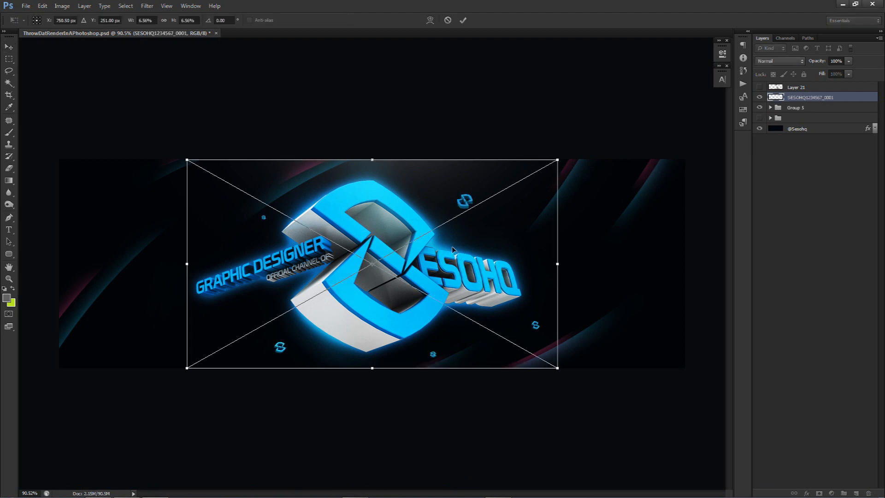
pyautogui.moveTo(558, 154); pyautogui.dragTo(587, 143)
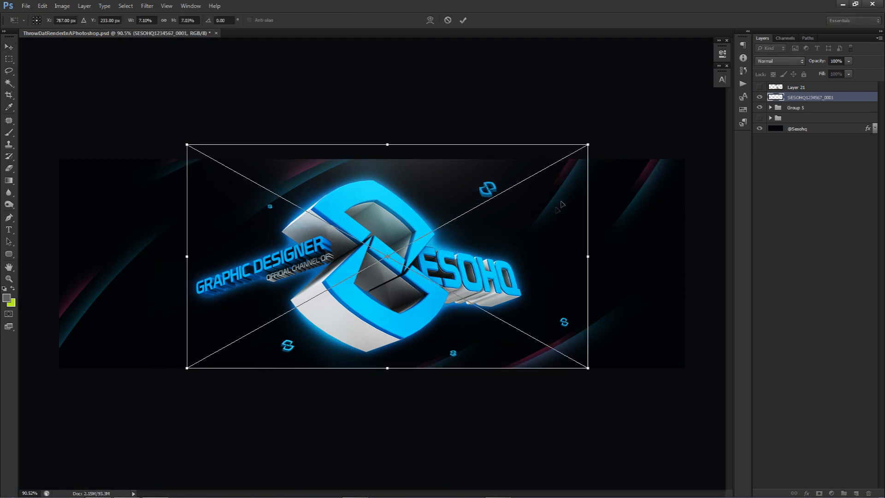
pyautogui.press('Return')
# Reposition the small floating logos around the main logo, duplicate their layer and rasterize the copy.
pyautogui.moveTo(522, 259); pyautogui.dragTo(492, 255)
pyautogui.hotkey('ctrl', 'j')
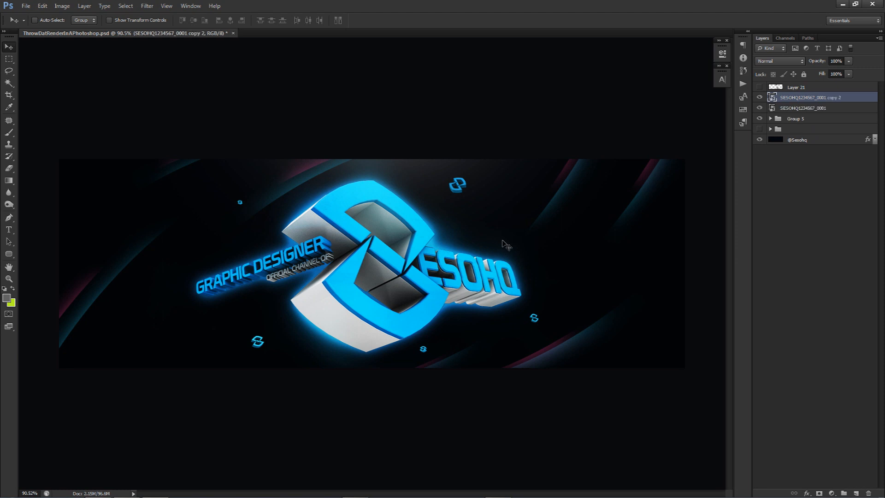
pyautogui.rightClick(788, 99)
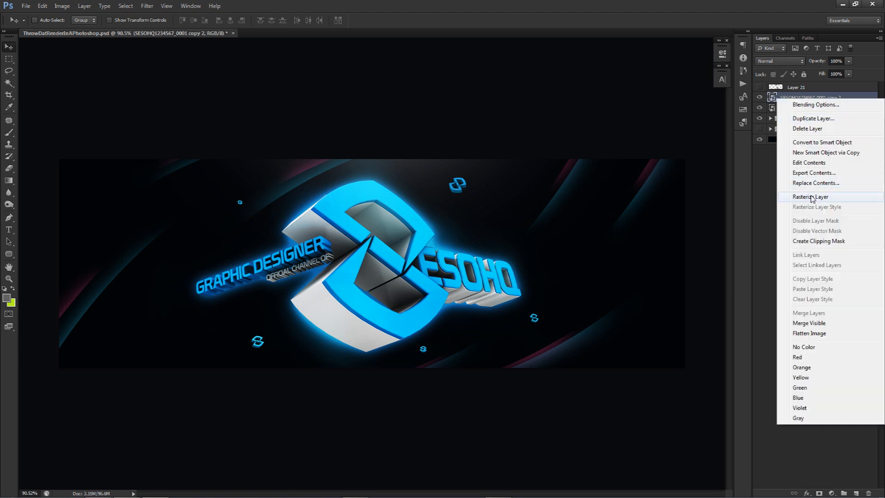
pyautogui.click(804, 195)
# Apply a Gaussian Blur with a 1.0 pixel radius to the rasterized copy of the small logos.
pyautogui.click(147, 6)
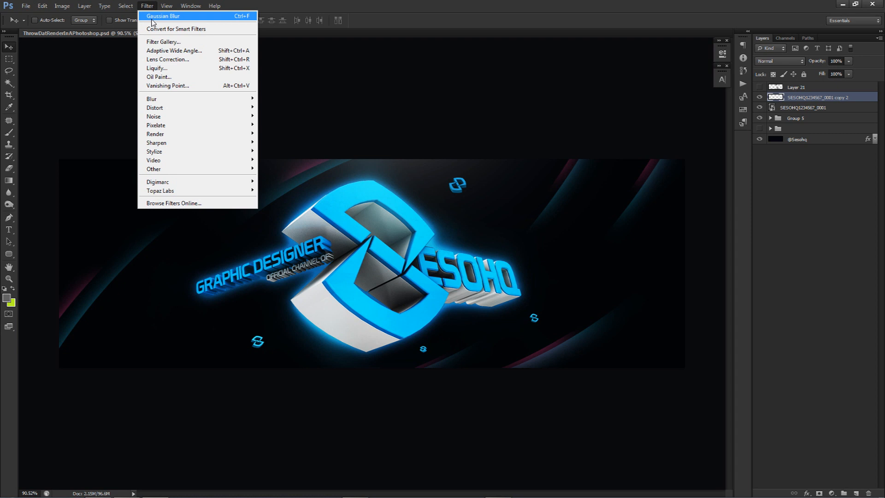
pyautogui.press('Escape')
pyautogui.click(147, 6)
pyautogui.moveTo(156, 99)
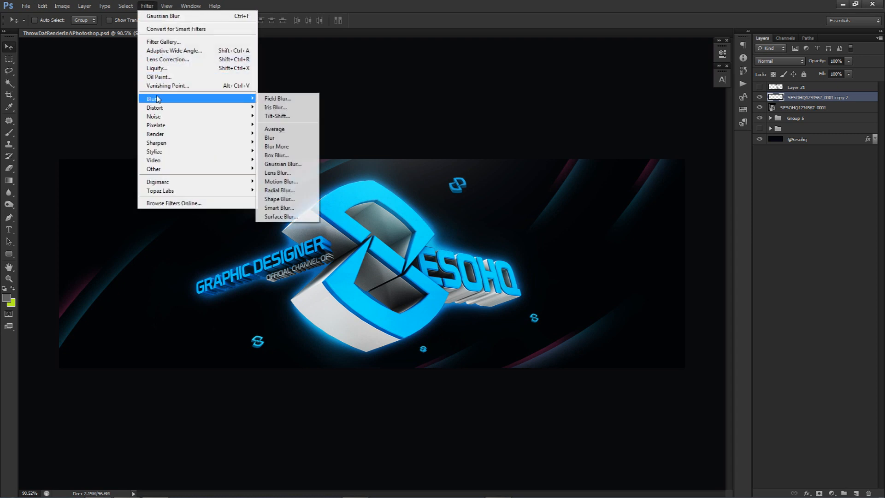
pyautogui.click(282, 163)
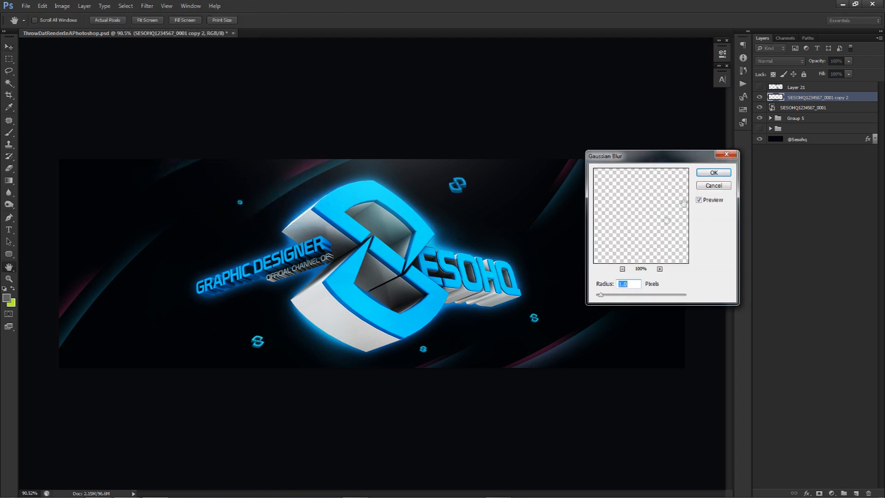
pyautogui.click(708, 185)
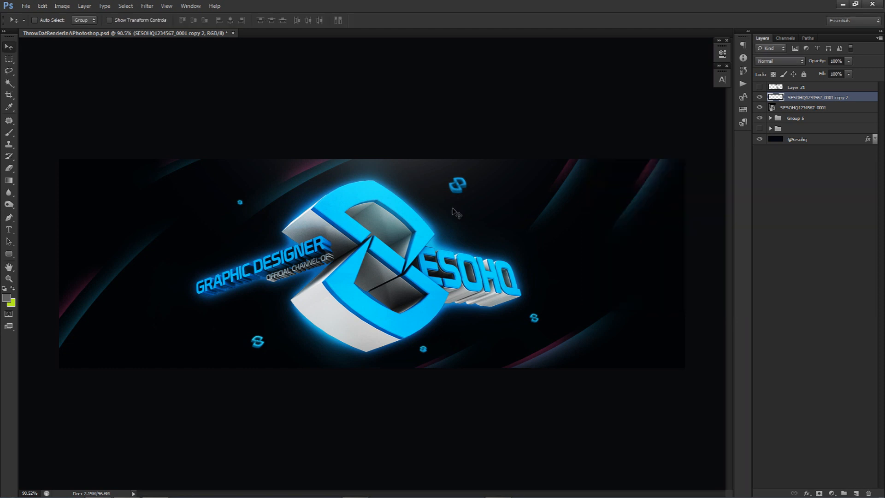
# Erase parts of the blurred copy over the small floating logos around the banner with a round eraser.
pyautogui.press('e')
pyautogui.press(']')
pyautogui.press(']')
pyautogui.keyDown('alt'); pyautogui.scroll(11, 454, 194); pyautogui.keyUp('alt')
pyautogui.keyDown('alt'); pyautogui.moveTo(517, 192); pyautogui.dragTo(448, 192, button='right'); pyautogui.keyUp('alt')
pyautogui.moveTo(432, 163)
pyautogui.mouseDown()
pyautogui.moveTo(539, 160)
pyautogui.moveTo(656, 122)
pyautogui.mouseUp()
pyautogui.moveTo(420, 184); pyautogui.dragTo(520, 165)
pyautogui.moveTo(286, 297)
pyautogui.mouseDown()
pyautogui.moveTo(363, 233)
pyautogui.moveTo(374, 293)
pyautogui.mouseUp()
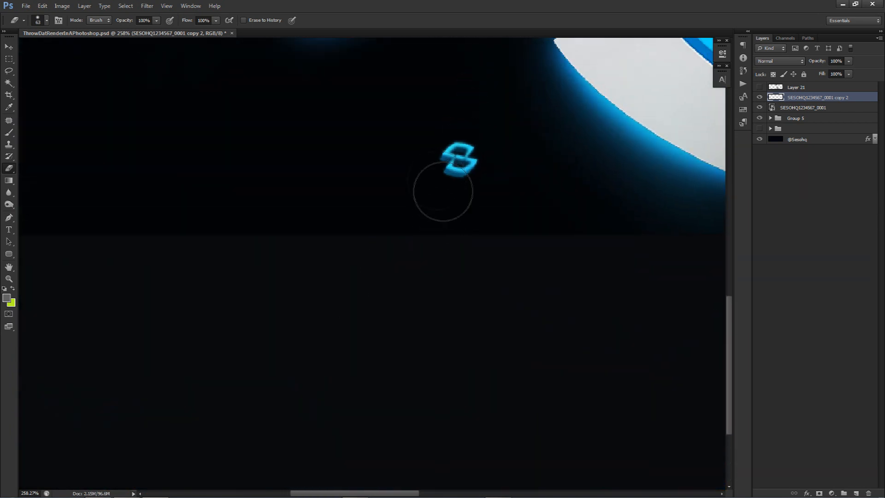
pyautogui.moveTo(594, 177); pyautogui.dragTo(448, 233)
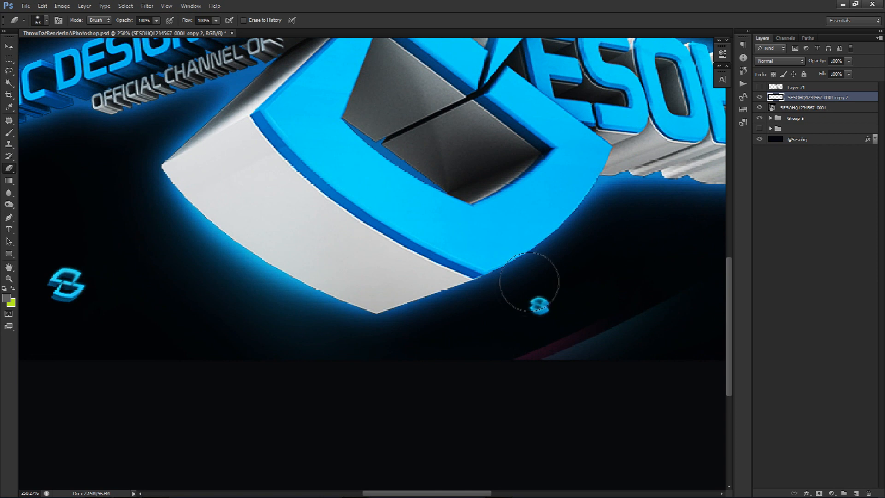
pyautogui.moveTo(592, 253); pyautogui.dragTo(450, 306)
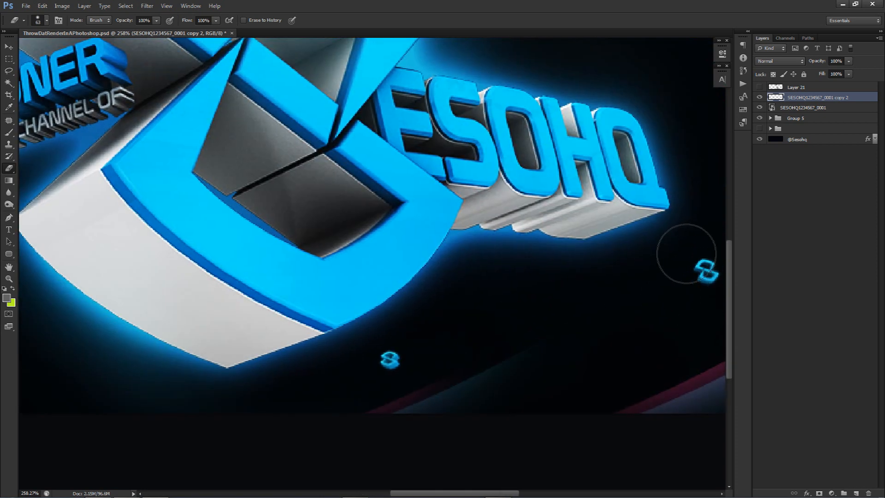
pyautogui.keyDown('alt'); pyautogui.scroll(-5, 663, 189); pyautogui.keyUp('alt')
pyautogui.keyDown('alt'); pyautogui.scroll(-1, 653, 189); pyautogui.keyUp('alt')
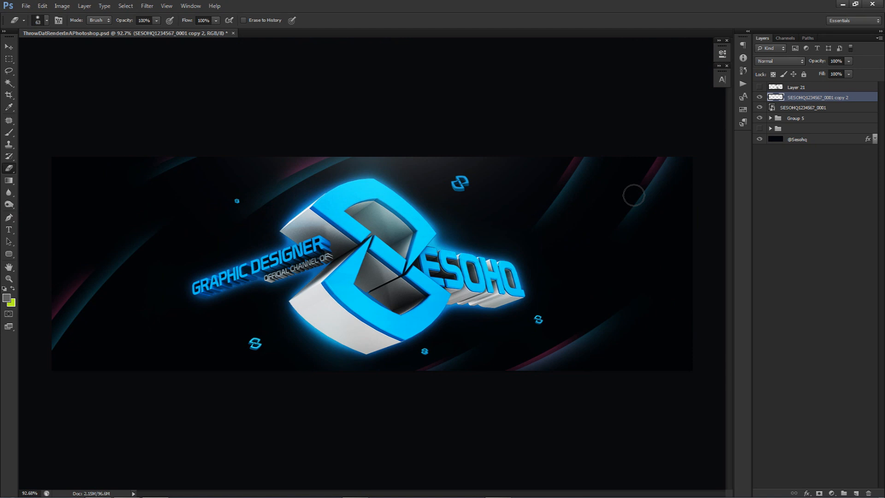
pyautogui.press('v')
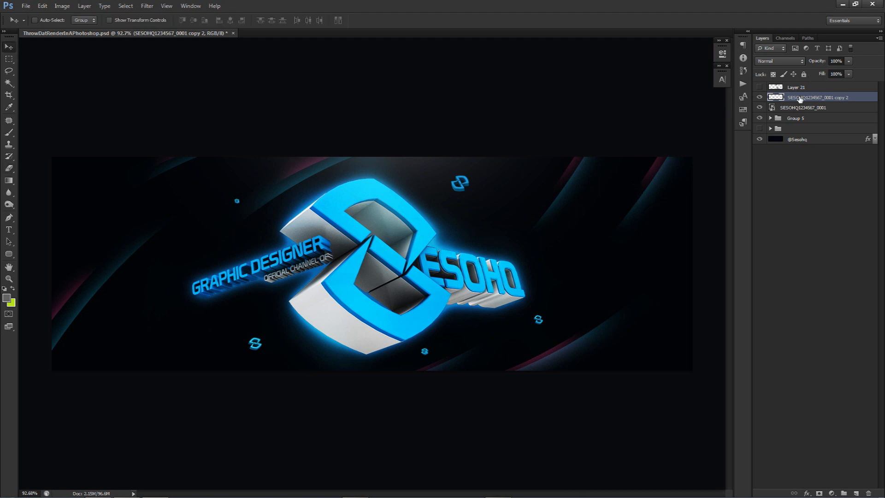
# Add a Hue/Saturation adjustment layer above the small logos and set its hue to +124 for a pink banner.
pyautogui.click(831, 491)
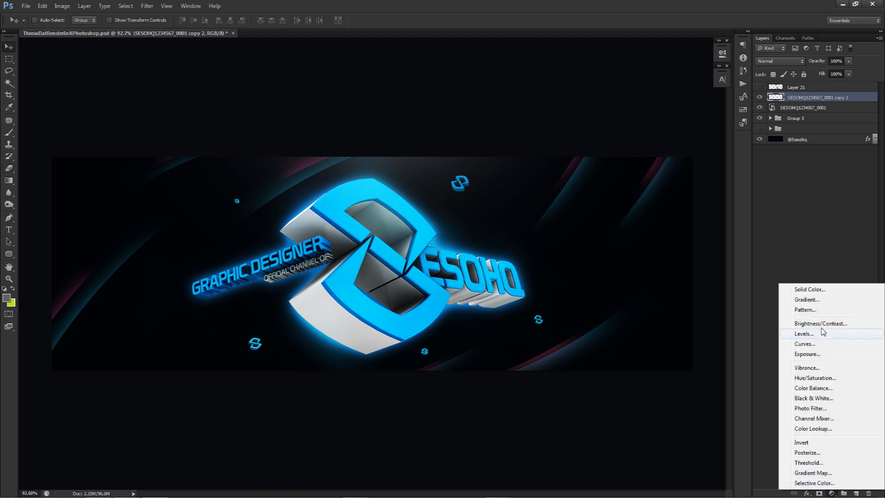
pyautogui.click(814, 378)
pyautogui.moveTo(624, 111); pyautogui.dragTo(686, 113)
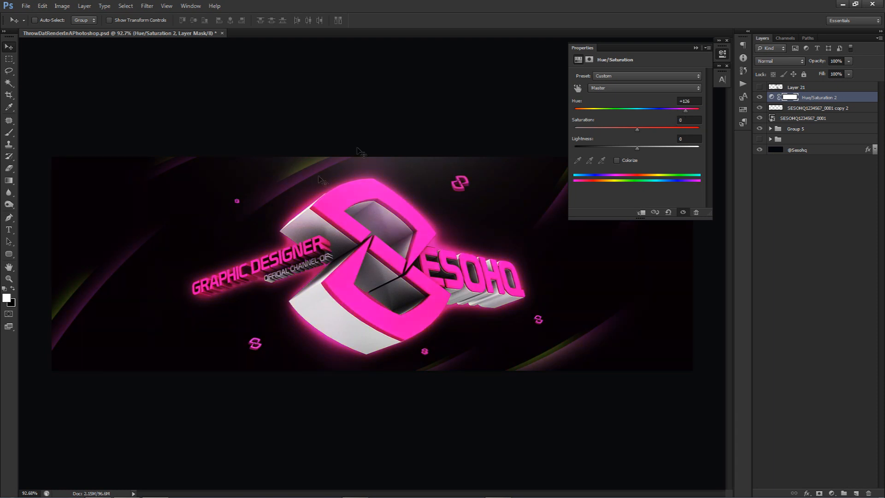
pyautogui.moveTo(678, 112); pyautogui.dragTo(685, 110)
# Switch to Cinema 4D and recolour the blue Mat.1 material of the MoText to purple (R 195, G 104, B 197).
pyautogui.moveTo(137, 489)
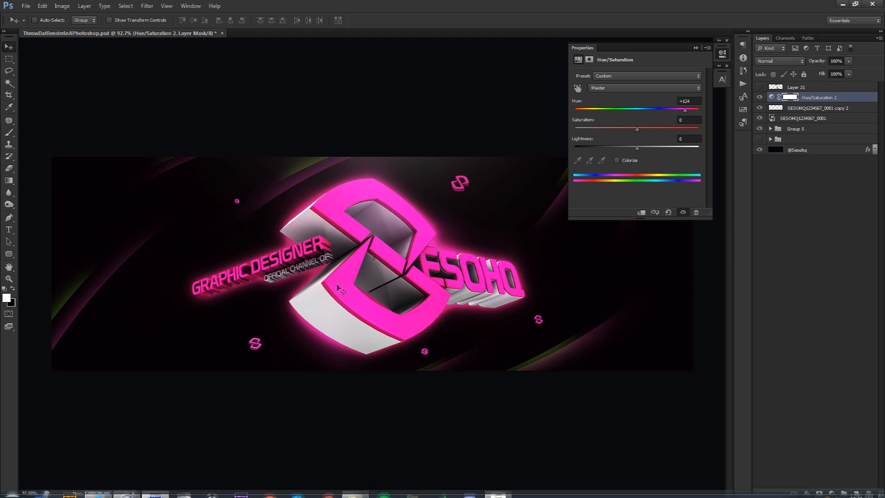
pyautogui.click(126, 488)
pyautogui.doubleClick(52, 452)
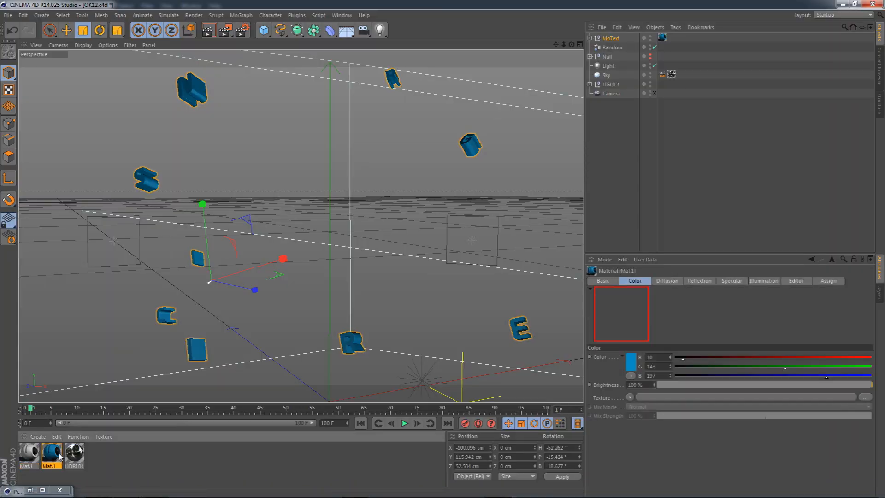
pyautogui.moveTo(325, 98); pyautogui.dragTo(312, 96)
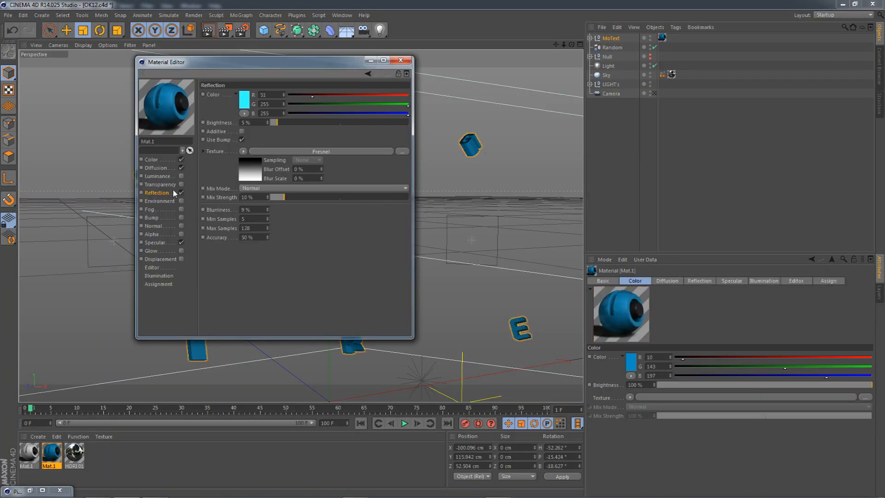
pyautogui.hotkey('ctrl', 'z')
pyautogui.click(157, 160)
pyautogui.moveTo(357, 96); pyautogui.dragTo(336, 104)
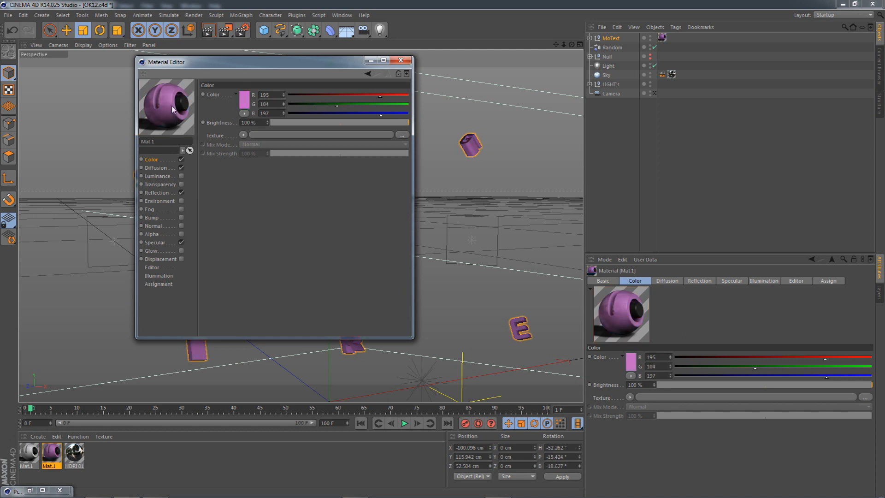
# Return to Photoshop, compare the banner with and without the Hue/Saturation 2 layer, and leave that layer hidden and selected.
pyautogui.click(155, 488)
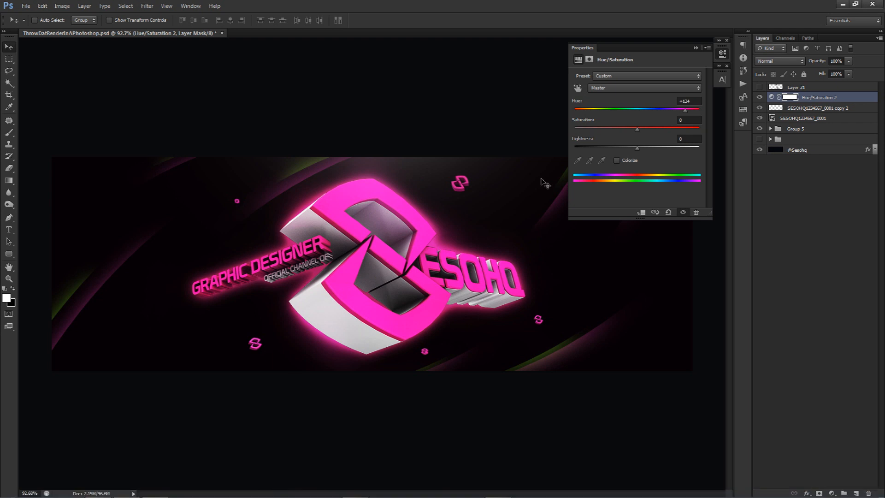
pyautogui.click(758, 98)
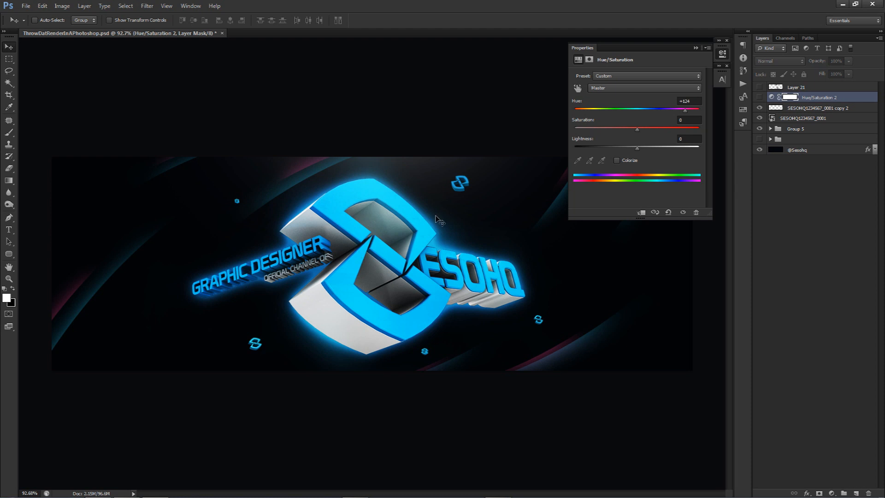
pyautogui.click(759, 97)
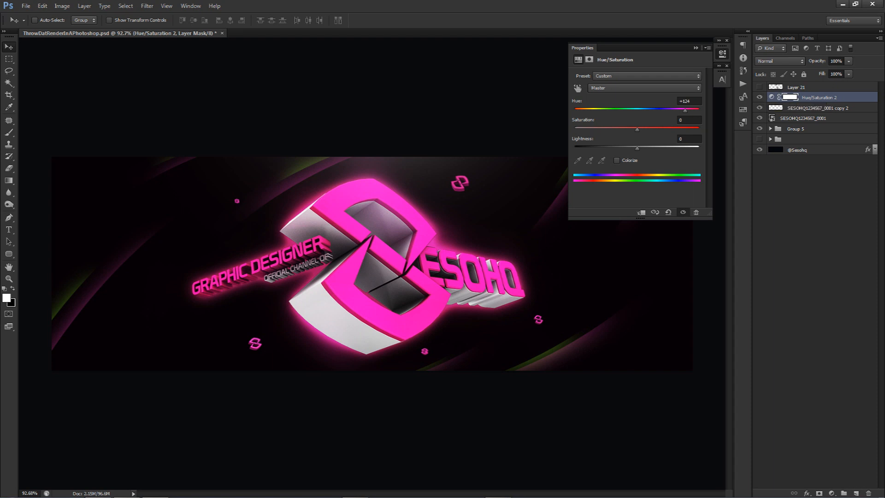
pyautogui.click(722, 54)
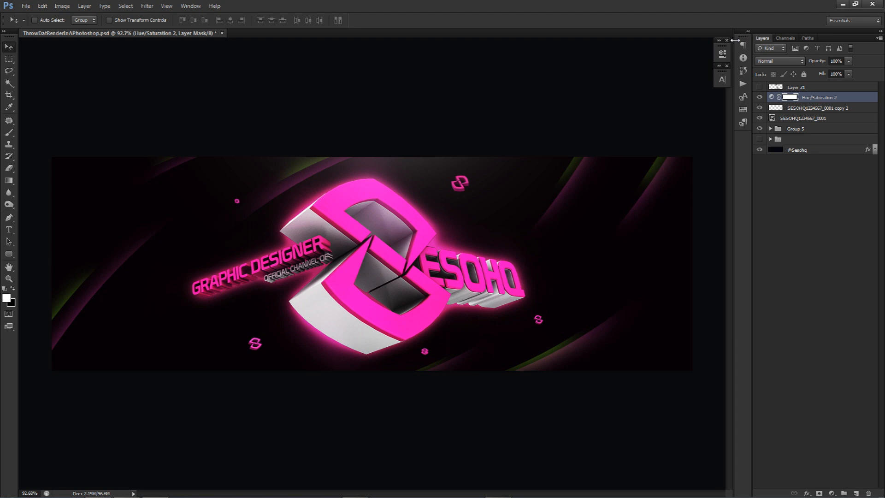
pyautogui.click(759, 97)
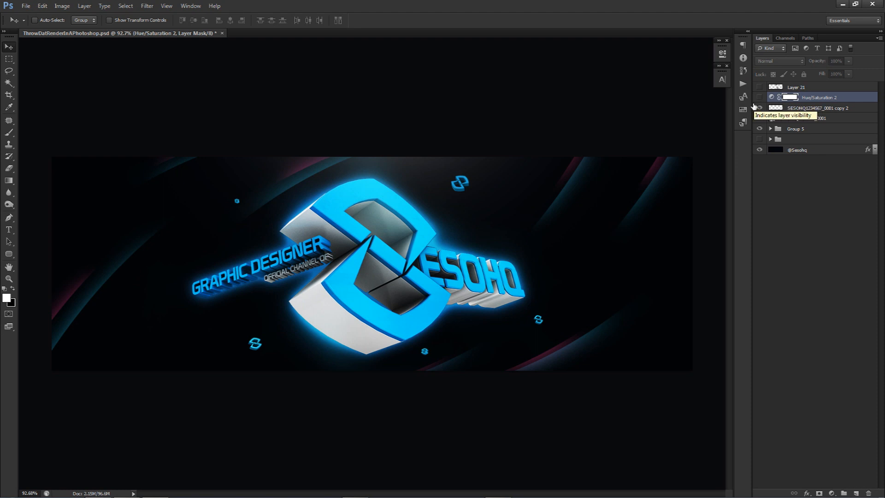
pyautogui.moveTo(757, 494)
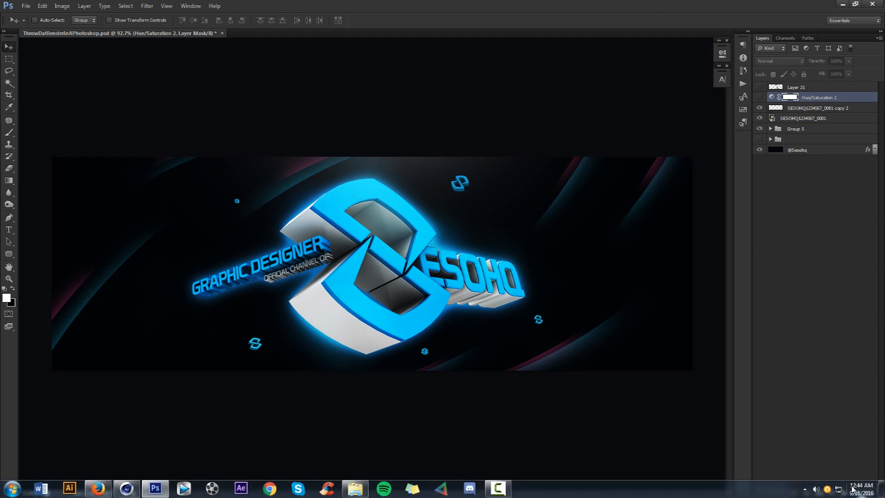
pyautogui.click(802, 99)
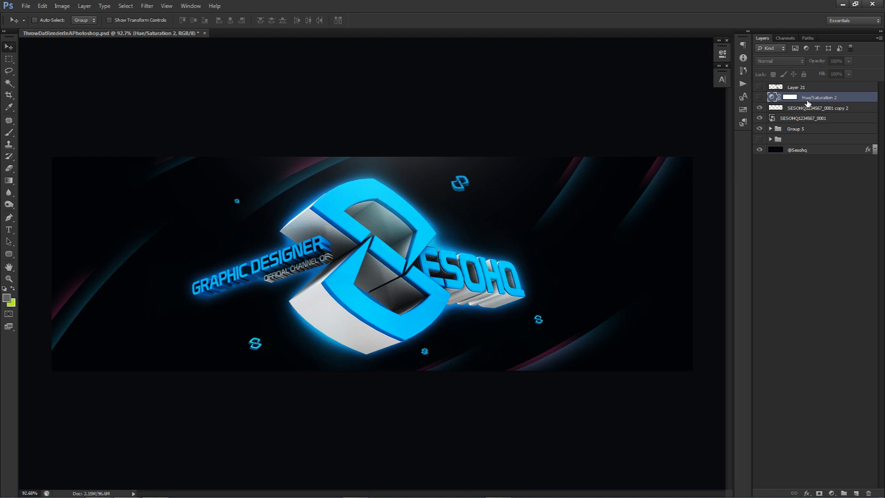